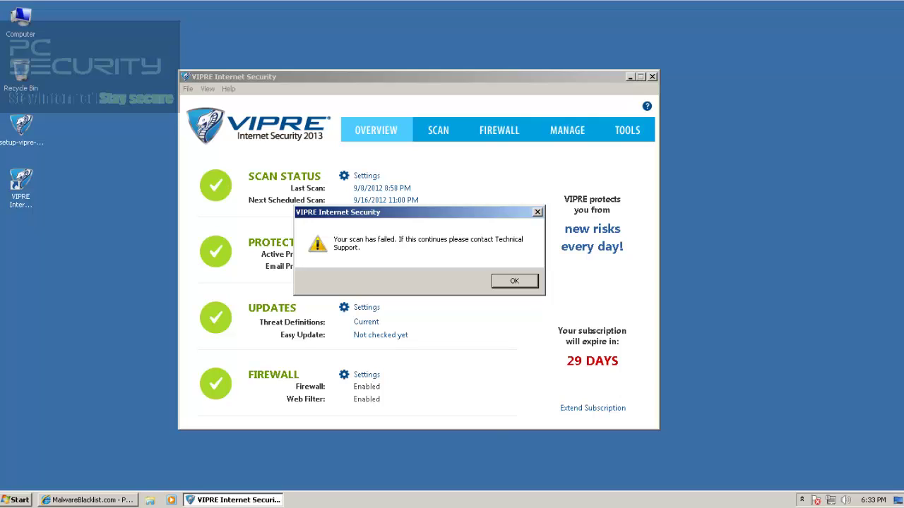
Dismiss the scan-failure message and look over the Scan, Firewall and Overview pages
{"action": "key", "text": "Return"}
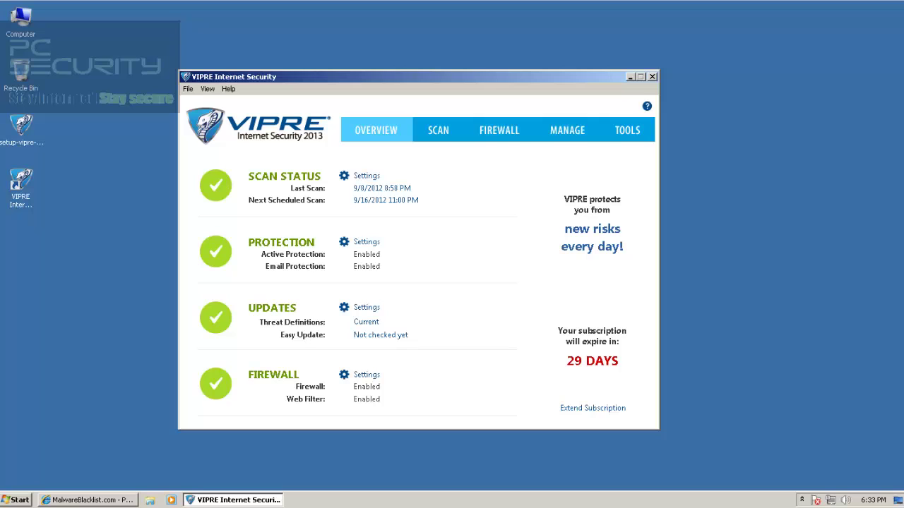
{"action": "left_click", "coordinate": [438, 131]}
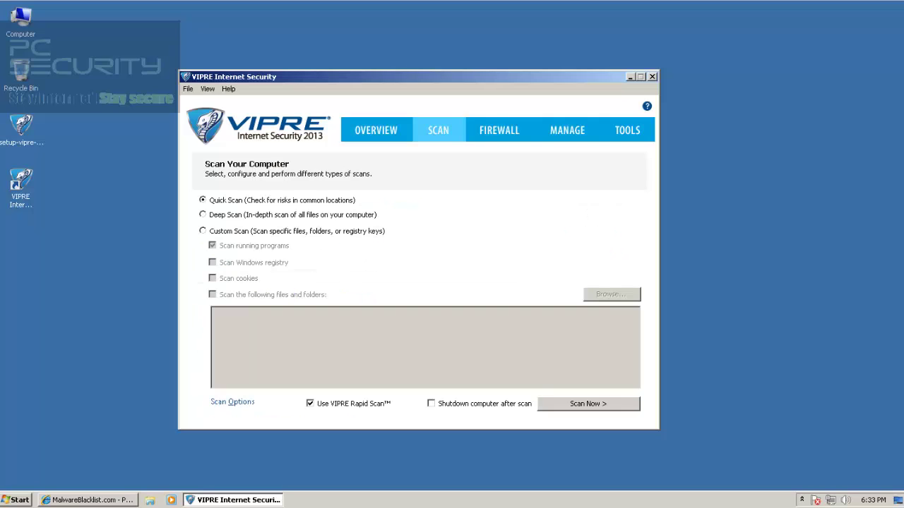
{"action": "left_click", "coordinate": [377, 130]}
{"action": "left_click", "coordinate": [439, 131]}
{"action": "left_click", "coordinate": [499, 131]}
{"action": "left_click", "coordinate": [376, 131]}
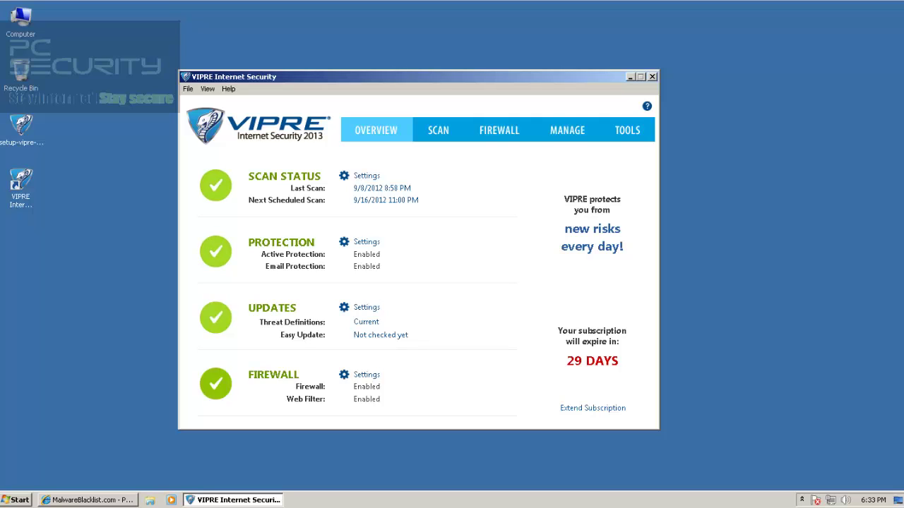
Check the Scan page again, return to Overview, and open Settings under Scan Status
{"action": "left_click", "coordinate": [438, 130]}
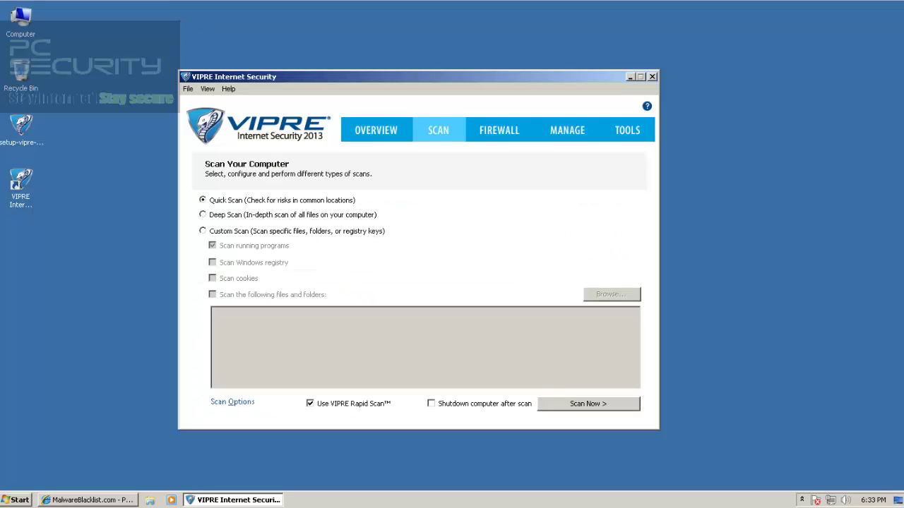
{"action": "left_click", "coordinate": [376, 131]}
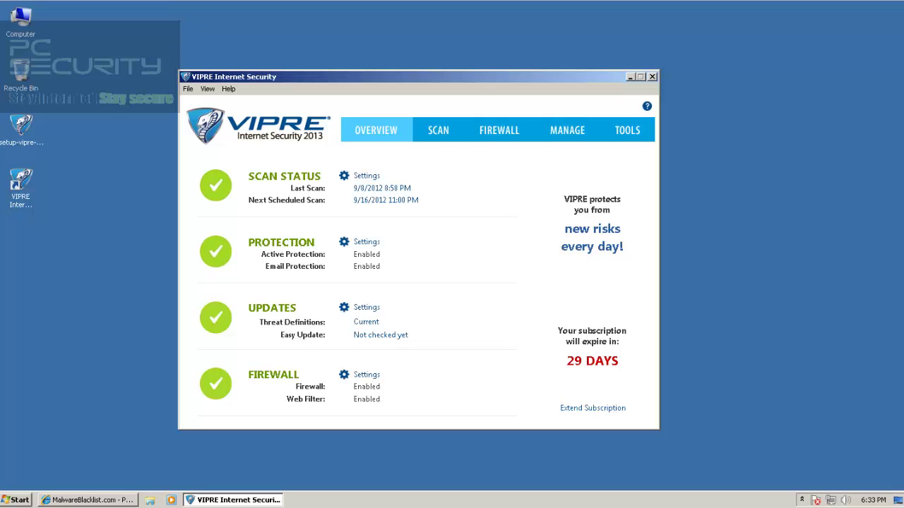
{"action": "left_click", "coordinate": [366, 176]}
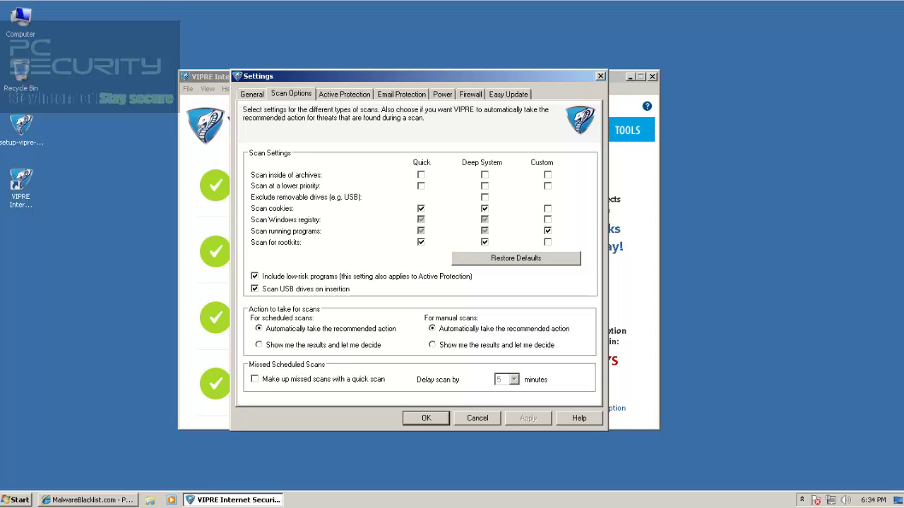
Set manual scans to 'Show me the results and let me decide' and review the Active Protection, Email and Power settings
{"action": "left_click", "coordinate": [433, 346]}
{"action": "left_click", "coordinate": [345, 94]}
{"action": "left_click", "coordinate": [401, 94]}
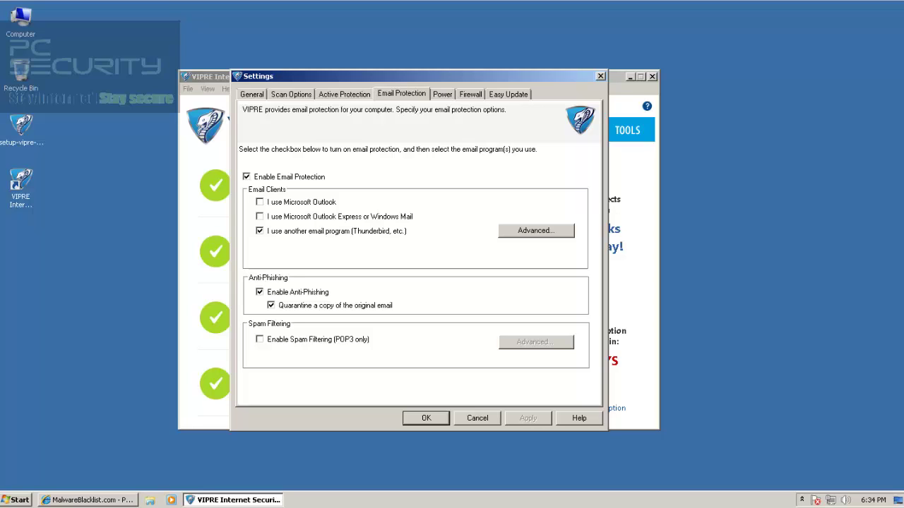
{"action": "left_click", "coordinate": [345, 94]}
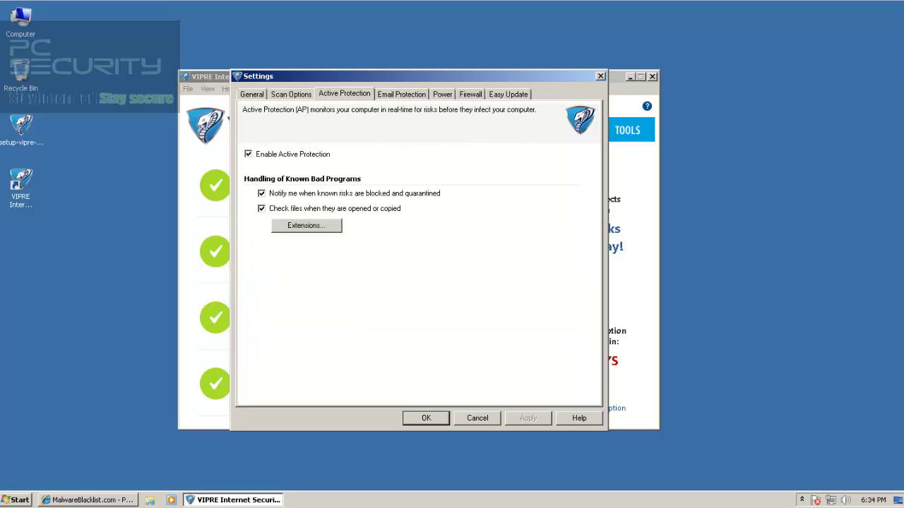
{"action": "left_click", "coordinate": [402, 94]}
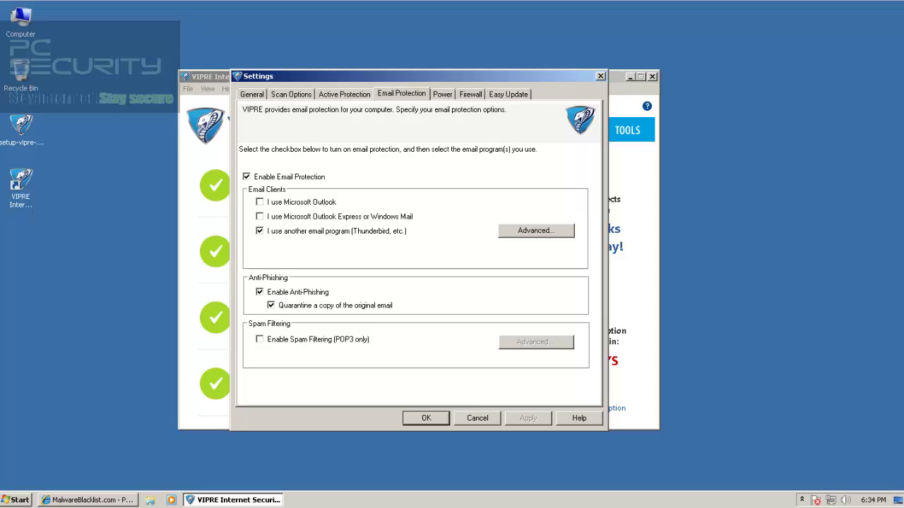
{"action": "left_click", "coordinate": [442, 93]}
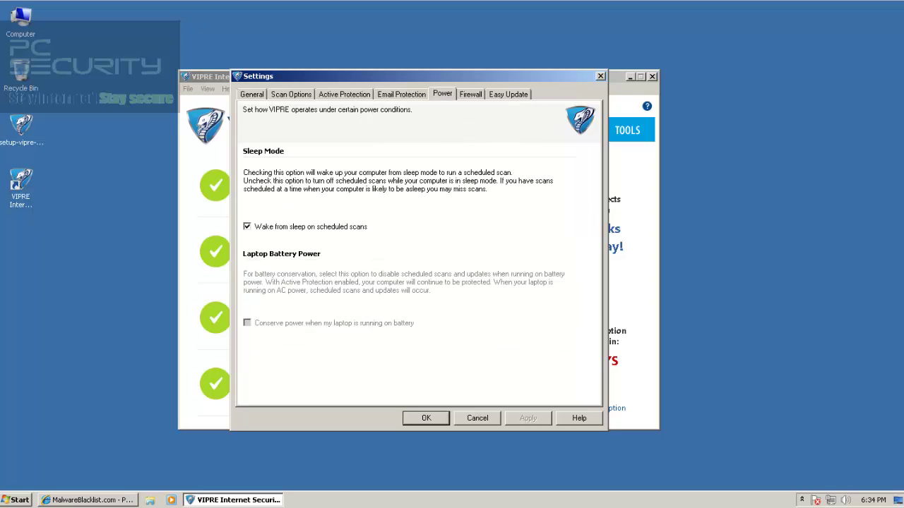
On the Firewall settings, enable IDS and open the IDS Settings dialog
{"action": "left_click", "coordinate": [470, 94]}
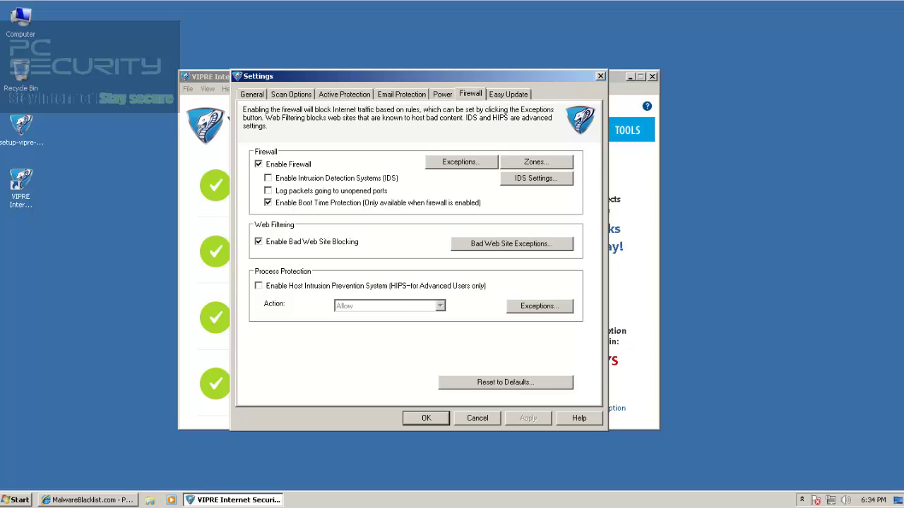
{"action": "left_click", "coordinate": [268, 179]}
{"action": "left_click", "coordinate": [536, 178]}
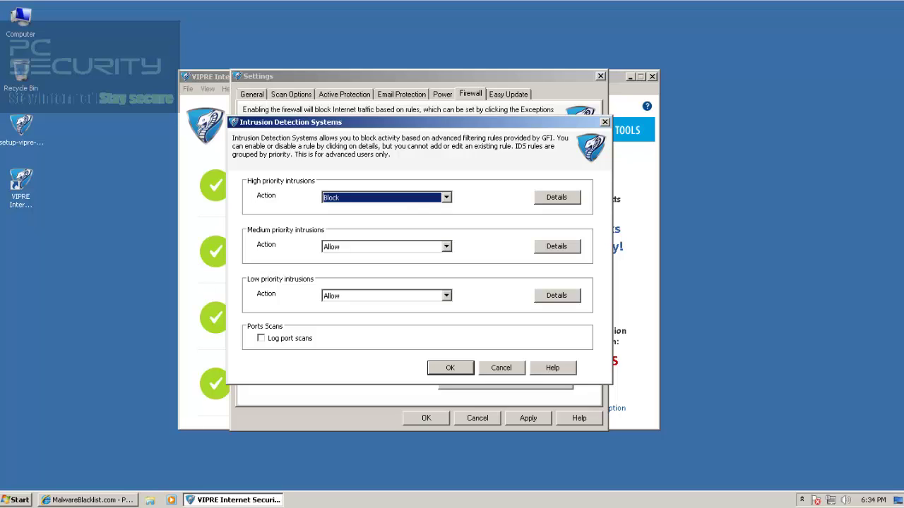
Close the IDS dialog, enable HIPS and set its action to Block with Notify
{"action": "key", "text": "Escape"}
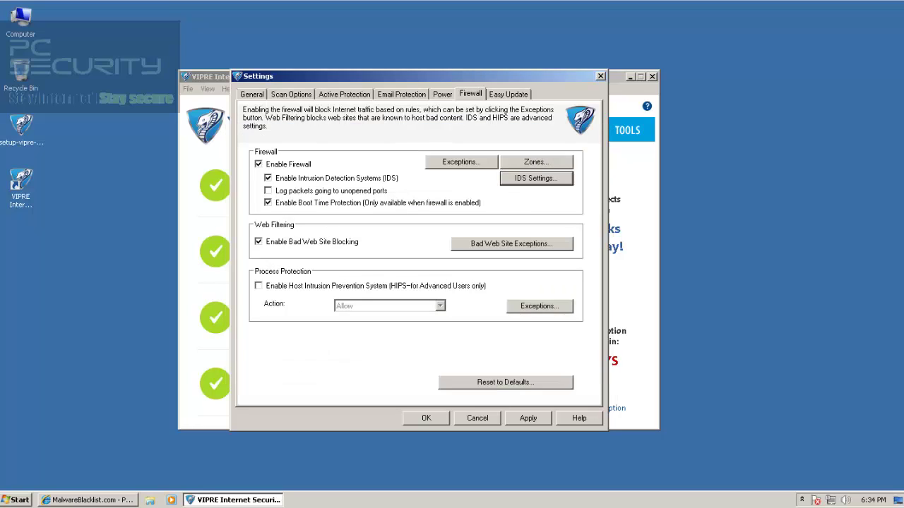
{"action": "left_click", "coordinate": [258, 286]}
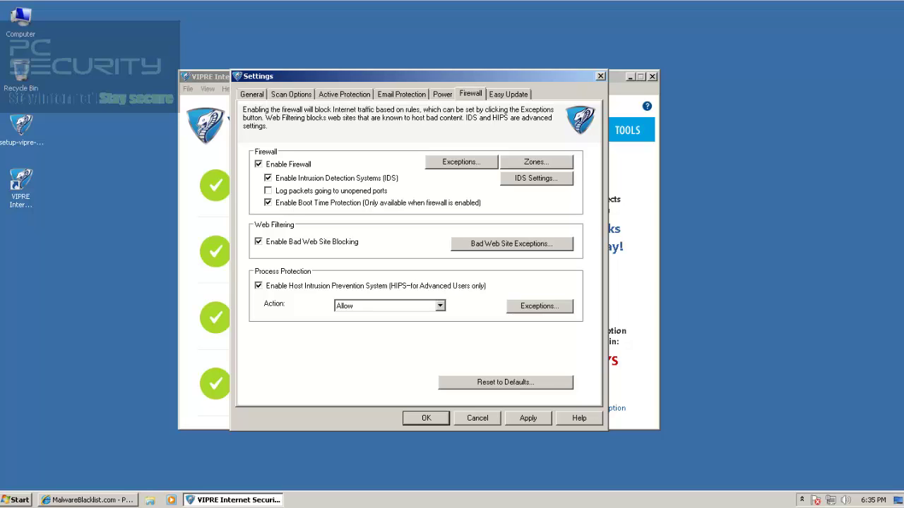
{"action": "left_click", "coordinate": [440, 306]}
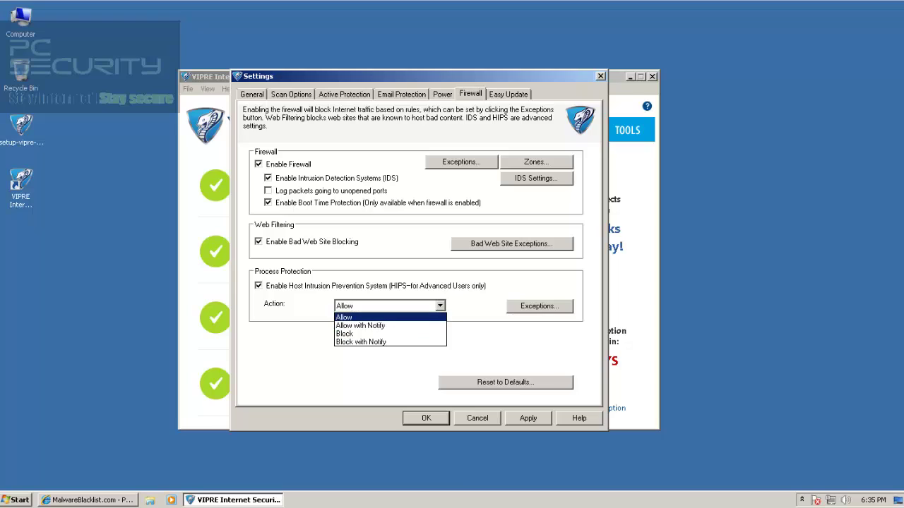
{"action": "left_click", "coordinate": [381, 317]}
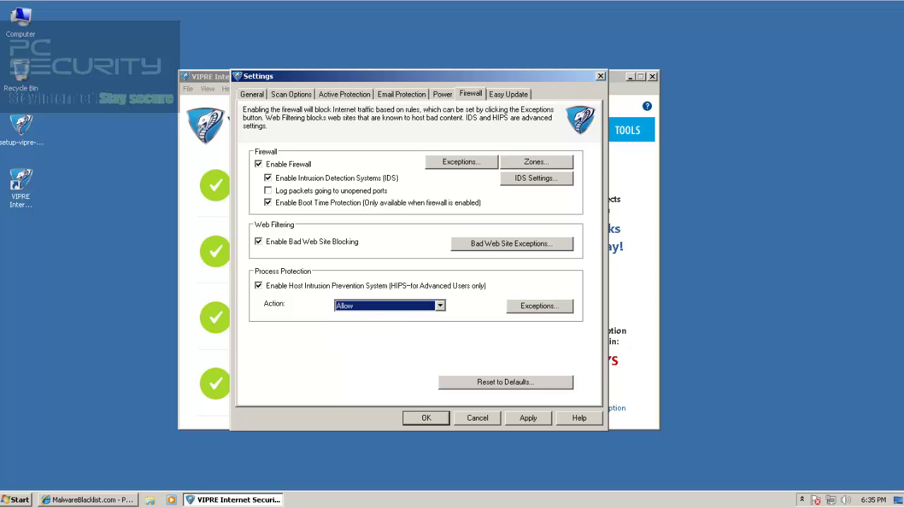
{"action": "left_click", "coordinate": [439, 306]}
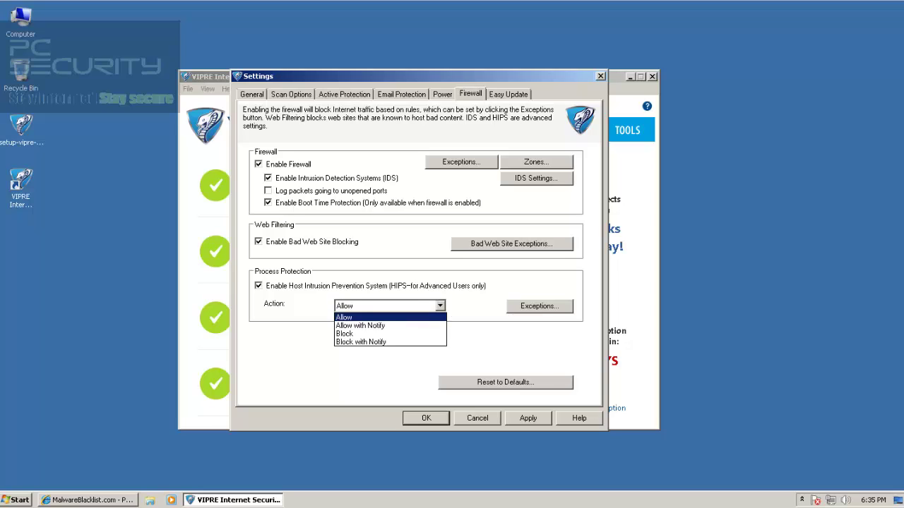
{"action": "left_click", "coordinate": [381, 342]}
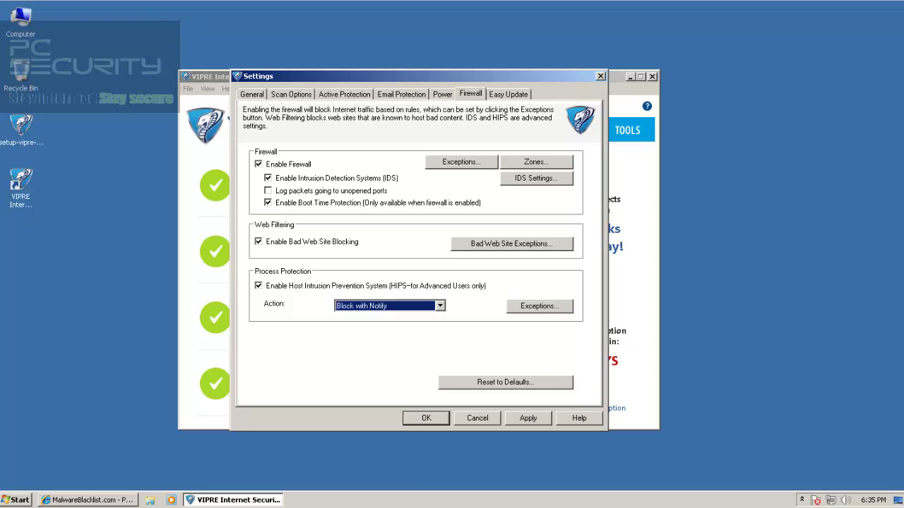
Apply the protection settings and launch Internet Explorer from the taskbar
{"action": "left_click", "coordinate": [528, 418]}
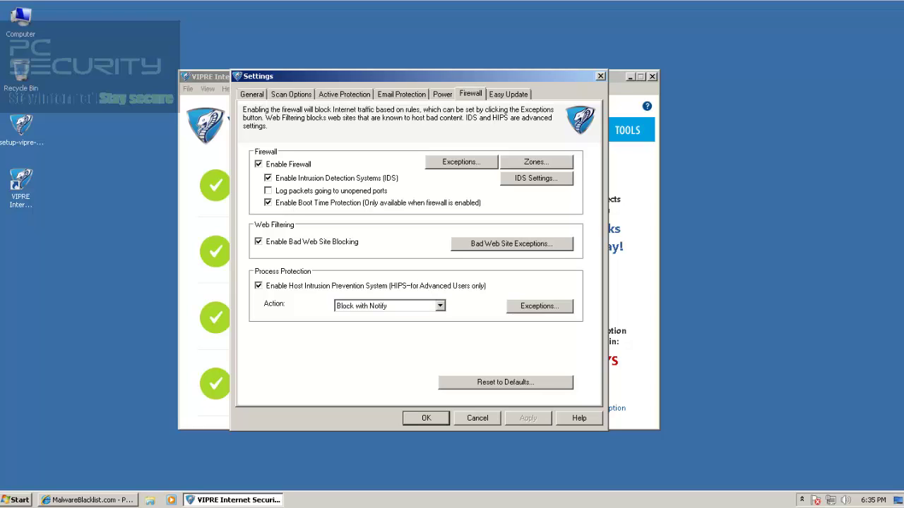
{"action": "right_click", "coordinate": [89, 500]}
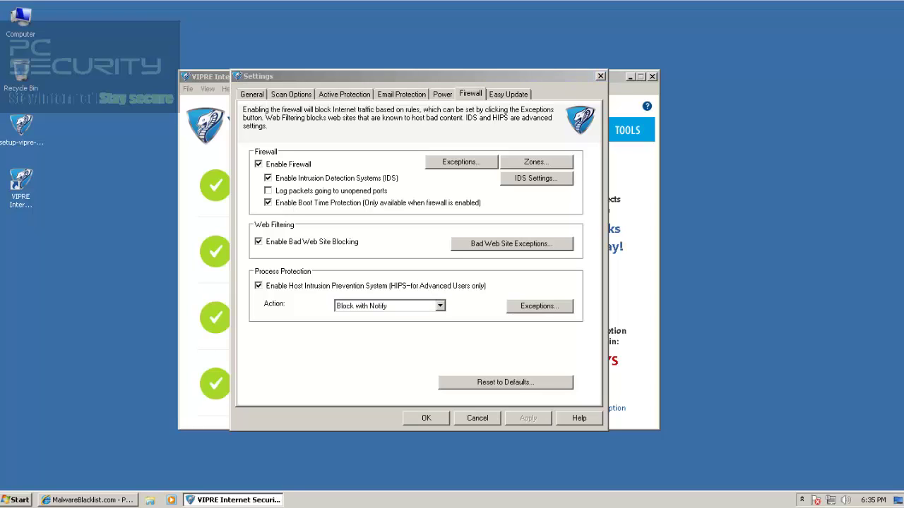
{"action": "left_click", "coordinate": [70, 448]}
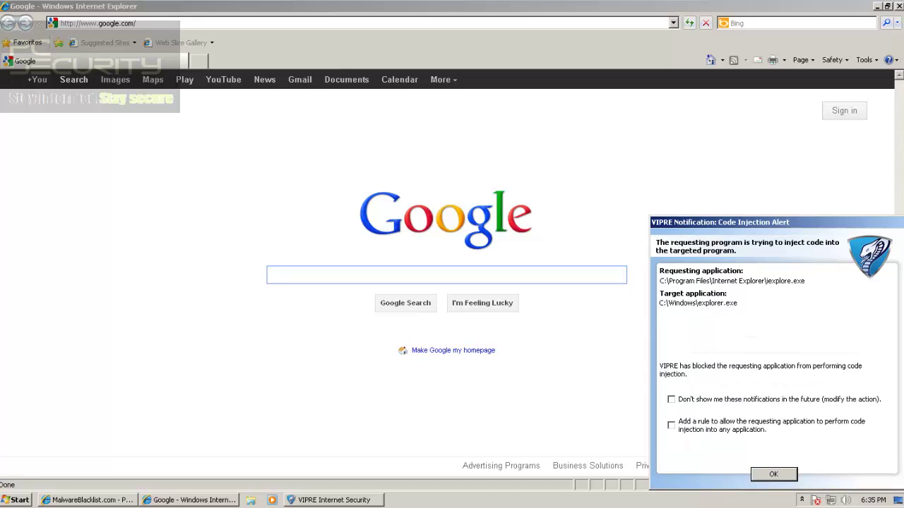
Dismiss the VIPRE Code Injection Alert and close the Google browser window
{"action": "left_click", "coordinate": [773, 474]}
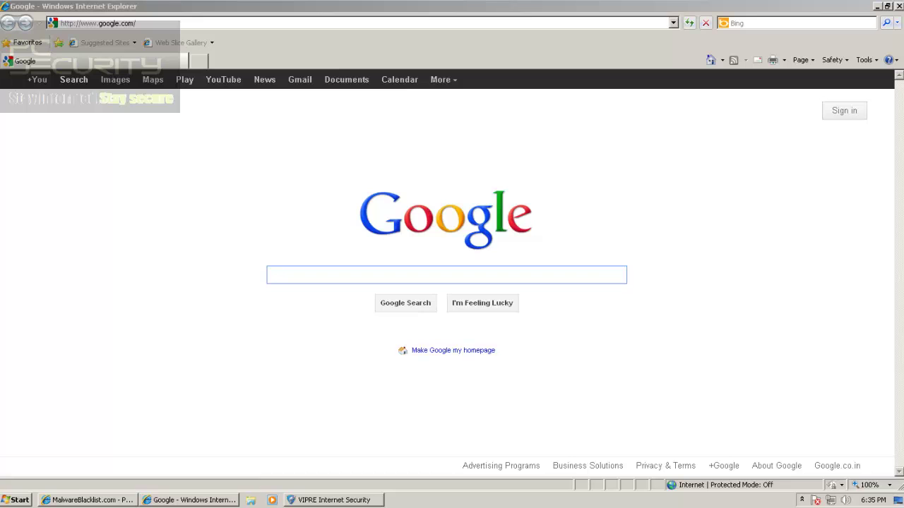
{"action": "left_click", "coordinate": [898, 6]}
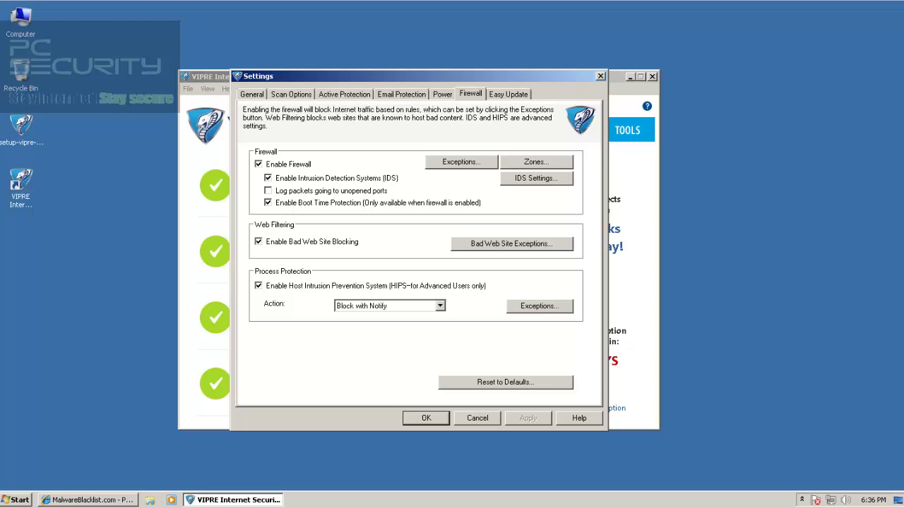
Change the host intrusion prevention action back to Allow
{"action": "left_click", "coordinate": [440, 305]}
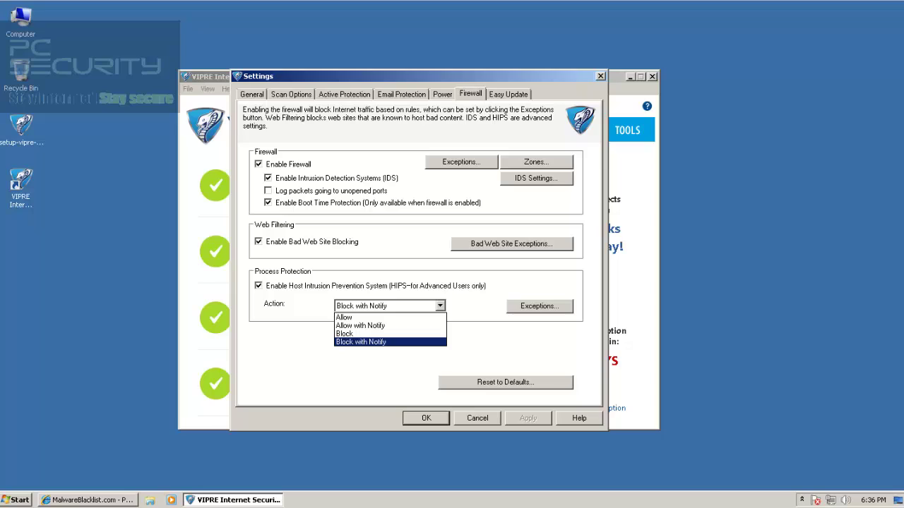
{"action": "key", "text": "Return"}
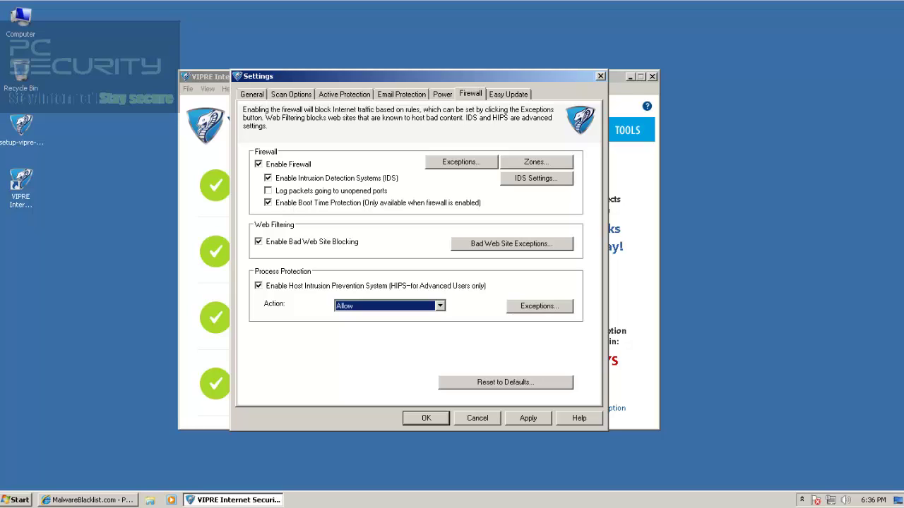
{"action": "key", "text": "ctrl+Tab"}
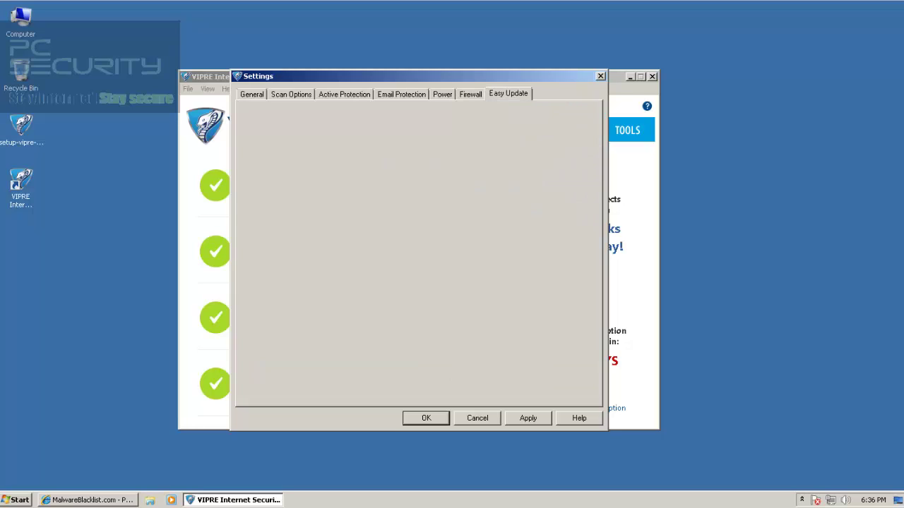
{"action": "key", "text": "ctrl+shift+Tab"}
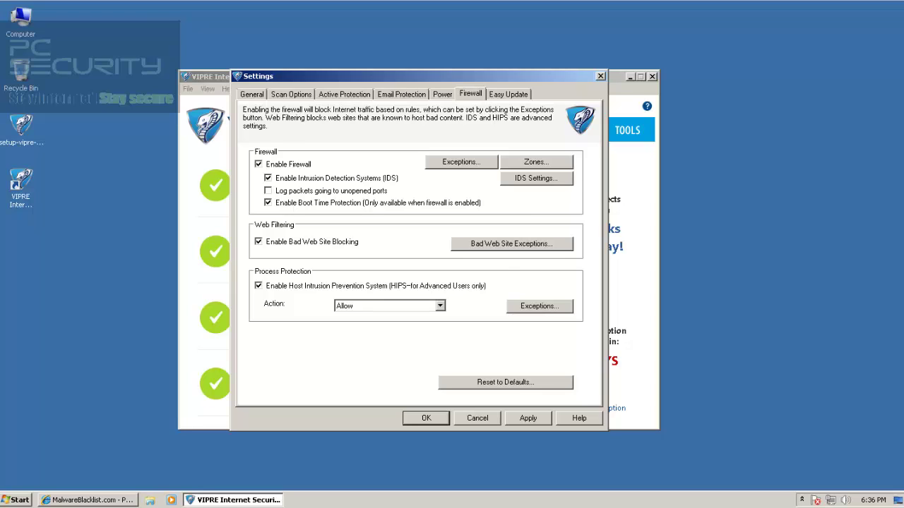
Apply and save the VIPRE settings, then minimize VIPRE to reveal the MalwareBlacklist page
{"action": "left_click", "coordinate": [252, 94]}
{"action": "left_click", "coordinate": [528, 418]}
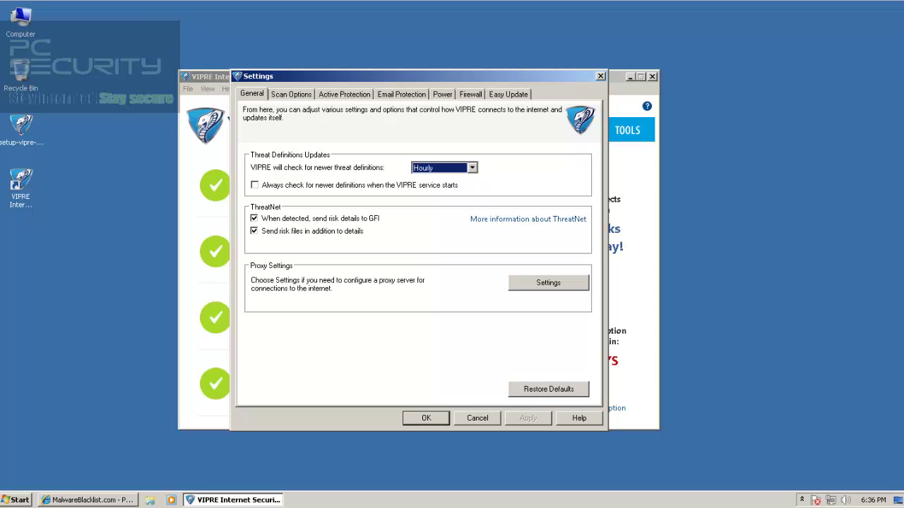
{"action": "left_click", "coordinate": [426, 419]}
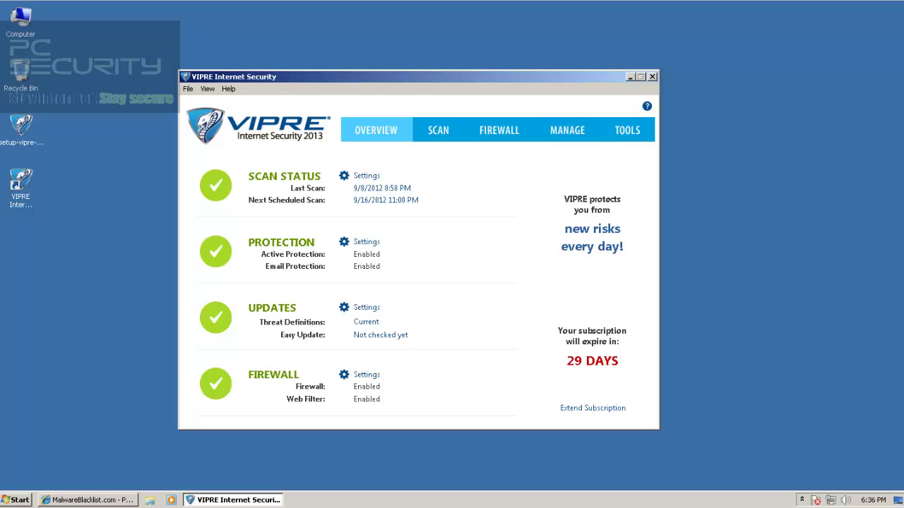
{"action": "left_click", "coordinate": [652, 77]}
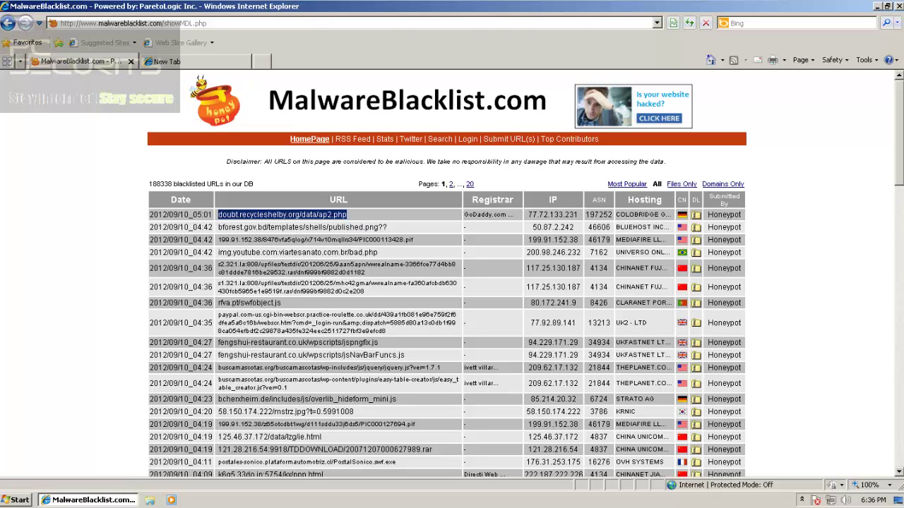
Open a blank new tab, return to the MalwareBlacklist.com list, and bring up the taskbar menu
{"action": "key", "text": "ctrl+t"}
{"action": "key", "text": "ctrl+Tab"}
{"action": "right_click", "coordinate": [307, 500]}
Start Task Manager showing processes from all users, maximized with a widened Description column
{"action": "left_click", "coordinate": [357, 467]}
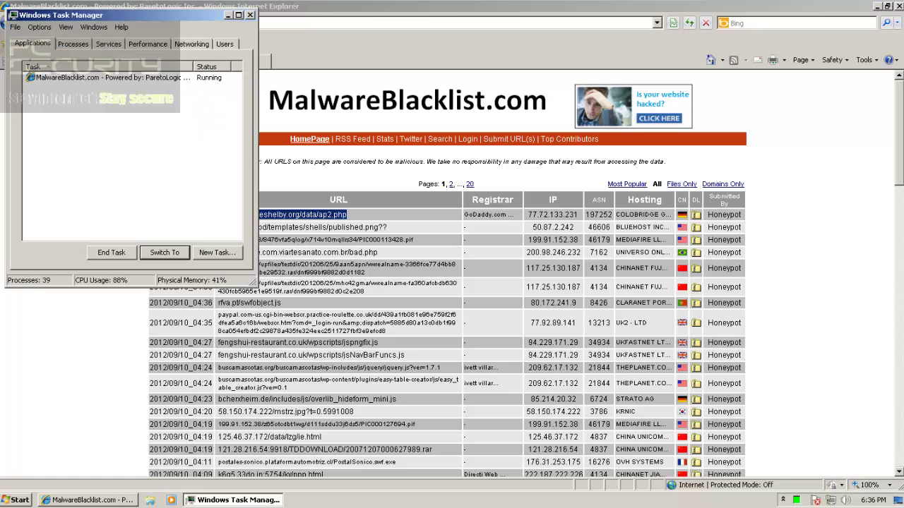
{"action": "key", "text": "ctrl+Tab"}
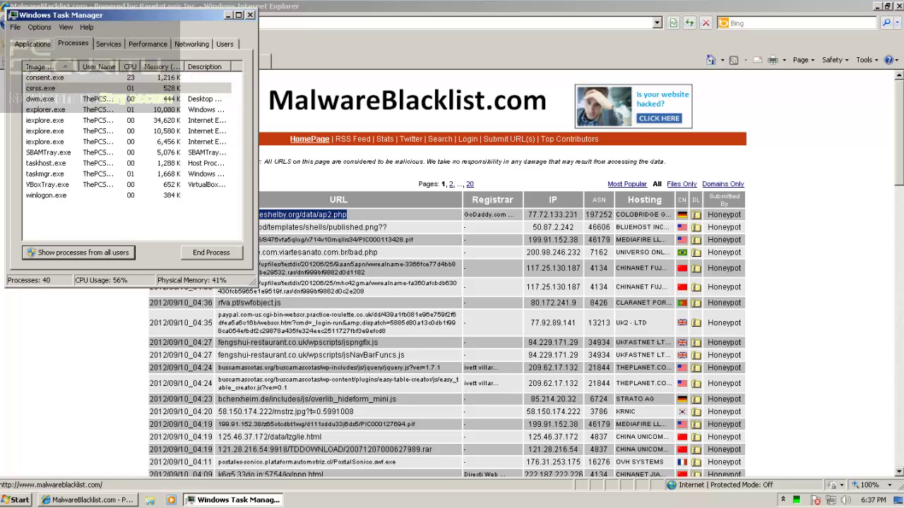
{"action": "key", "text": "alt+s"}
{"action": "key", "text": "super+Up"}
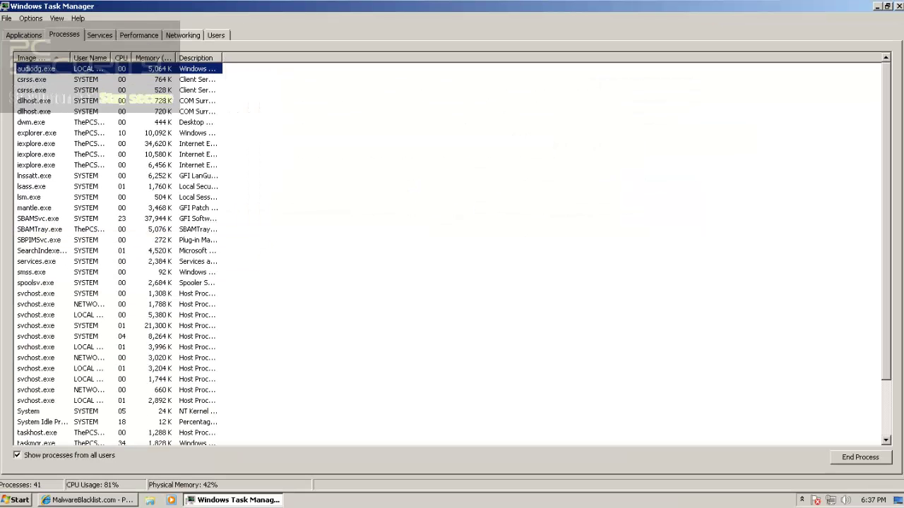
{"action": "left_click_drag", "start_coordinate": [222, 58], "coordinate": [438, 58]}
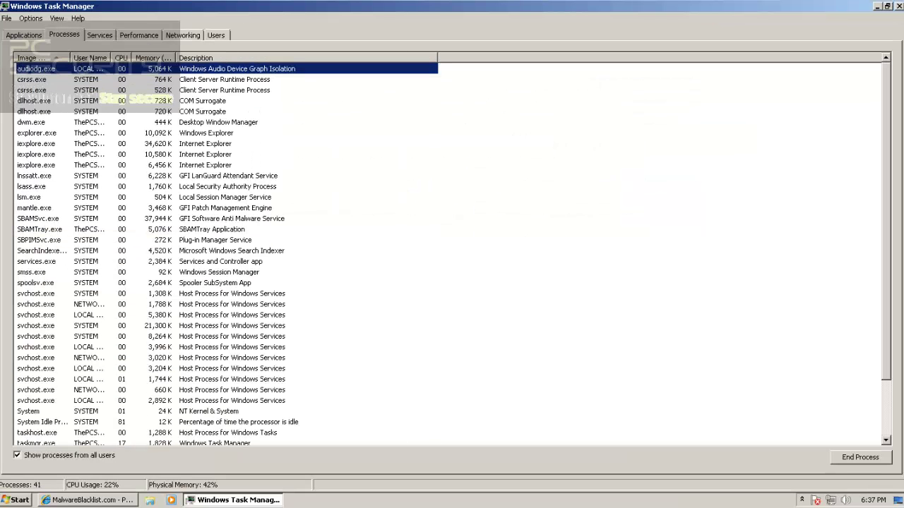
Inspect the iexplore, svchost, VBox and SBAM anti-malware processes, then restore the window
{"action": "left_click", "coordinate": [205, 143]}
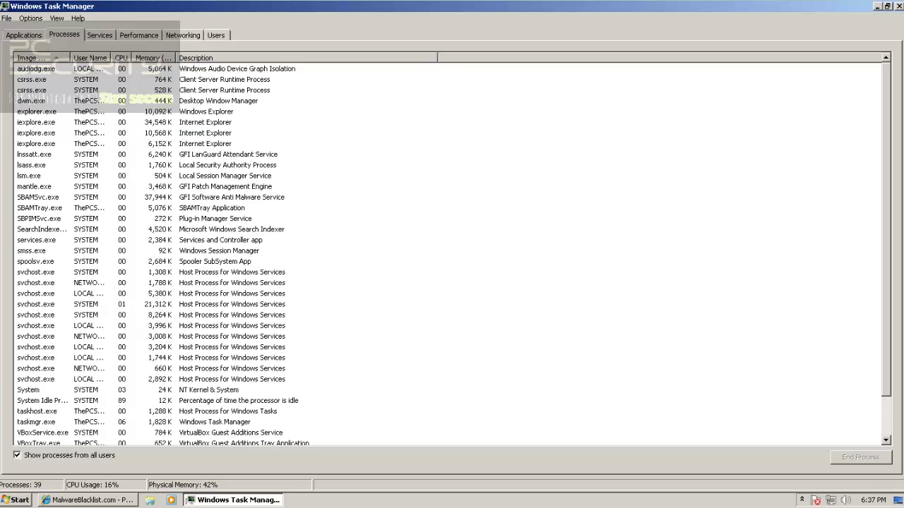
{"action": "left_click", "coordinate": [232, 283]}
{"action": "scroll", "coordinate": [232, 283], "scroll_direction": "down", "scroll_amount": 2}
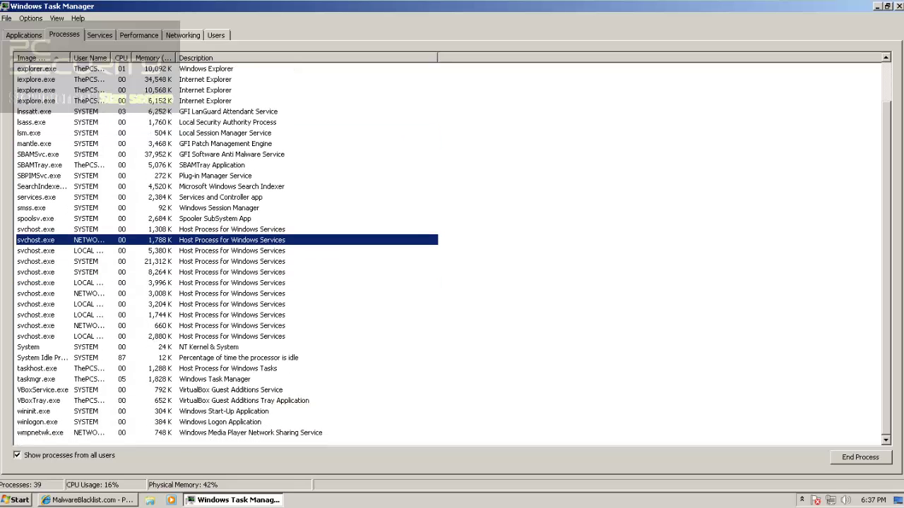
{"action": "left_click", "coordinate": [230, 390]}
{"action": "left_click", "coordinate": [230, 400]}
{"action": "left_click", "coordinate": [231, 390]}
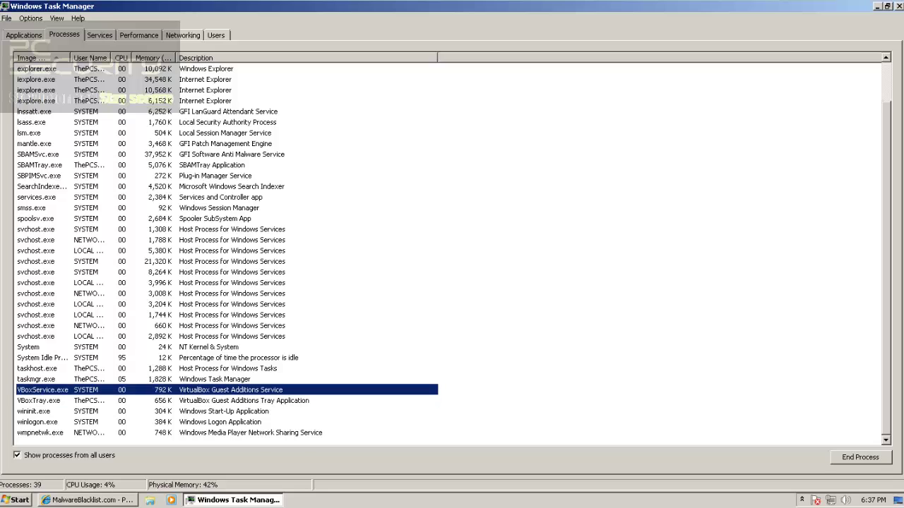
{"action": "left_click", "coordinate": [230, 154]}
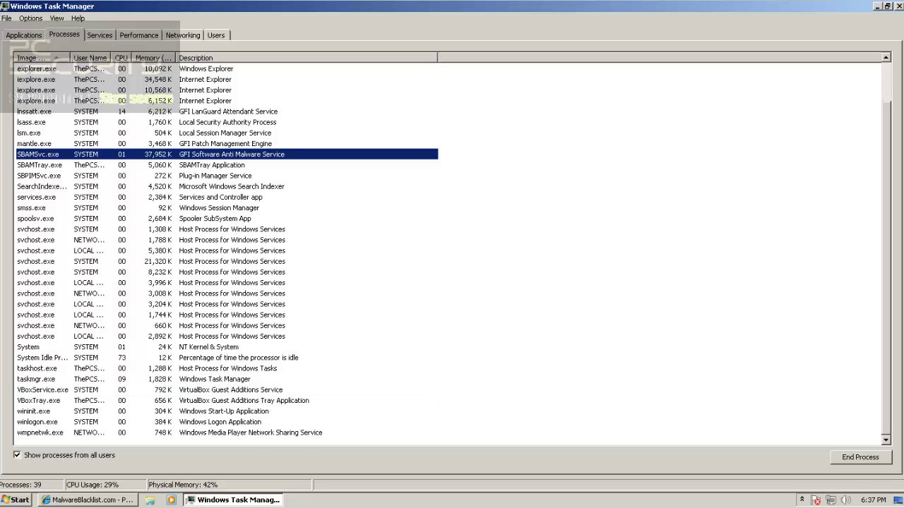
{"action": "left_click", "coordinate": [230, 165]}
{"action": "left_click", "coordinate": [230, 176]}
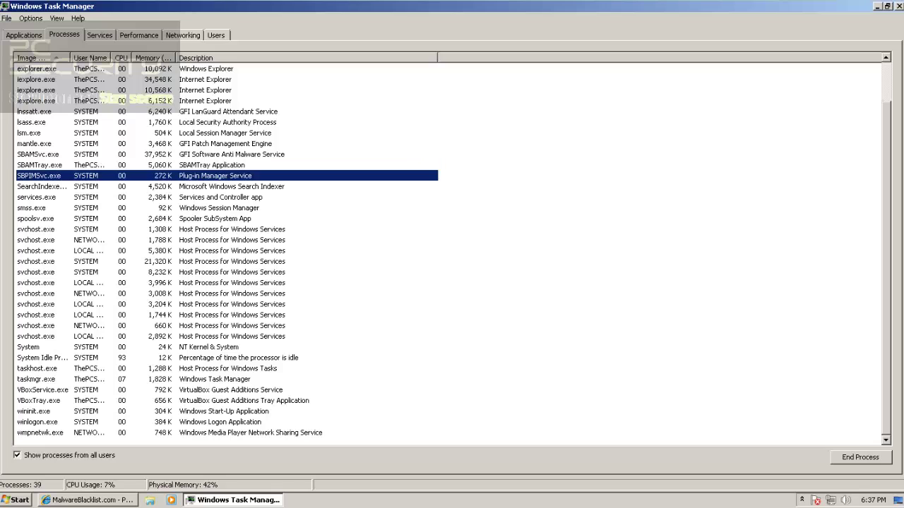
{"action": "left_click", "coordinate": [230, 153]}
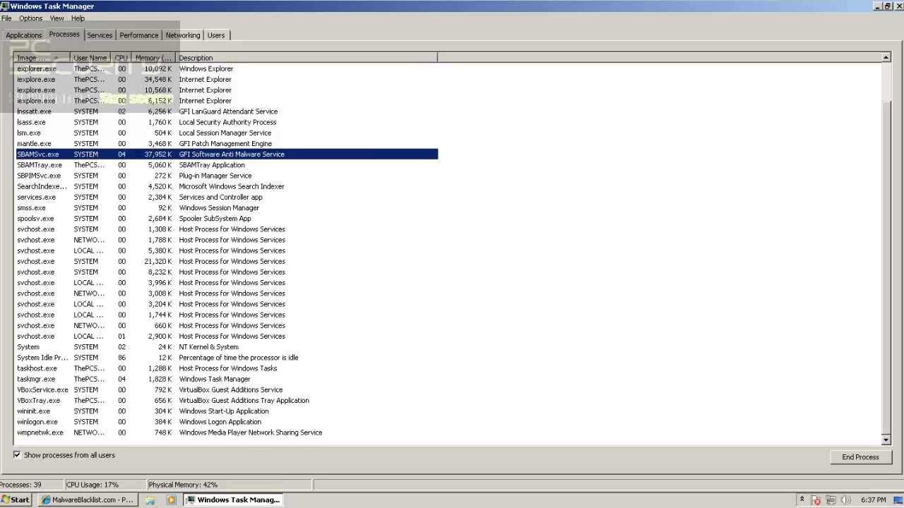
{"action": "left_click", "coordinate": [888, 6]}
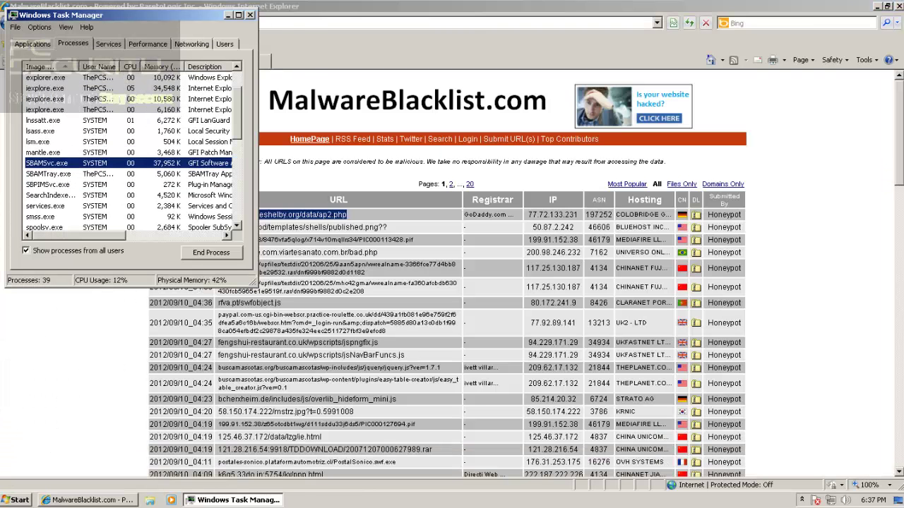
Close Task Manager and load doubt.recycleshelby.org/data/ap2.php in the new tab
{"action": "left_click_drag", "start_coordinate": [145, 15], "coordinate": [201, 89]}
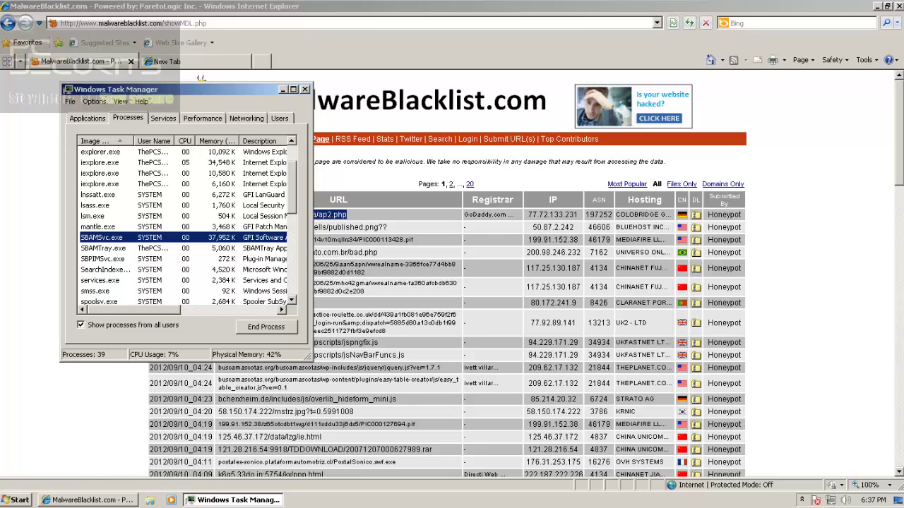
{"action": "key", "text": "alt+F4"}
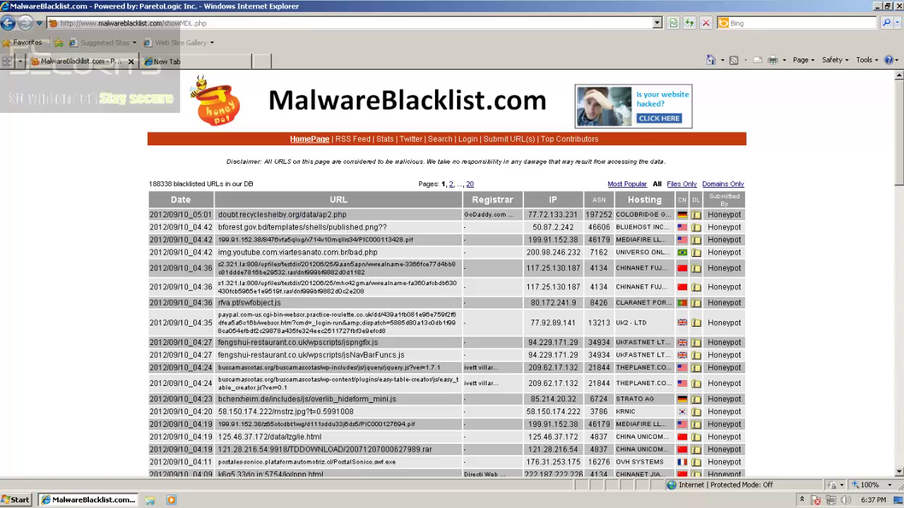
{"action": "left_click_drag", "start_coordinate": [287, 214], "coordinate": [357, 229]}
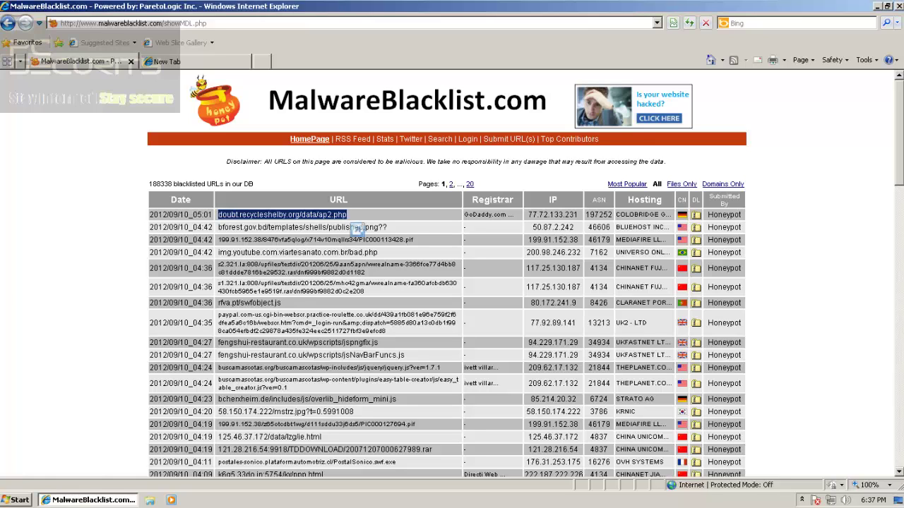
{"action": "left_click", "coordinate": [167, 61]}
{"action": "left_click", "coordinate": [79, 24]}
{"action": "type", "text": "doubt.recycleshelby.org/data/ap2.php"}
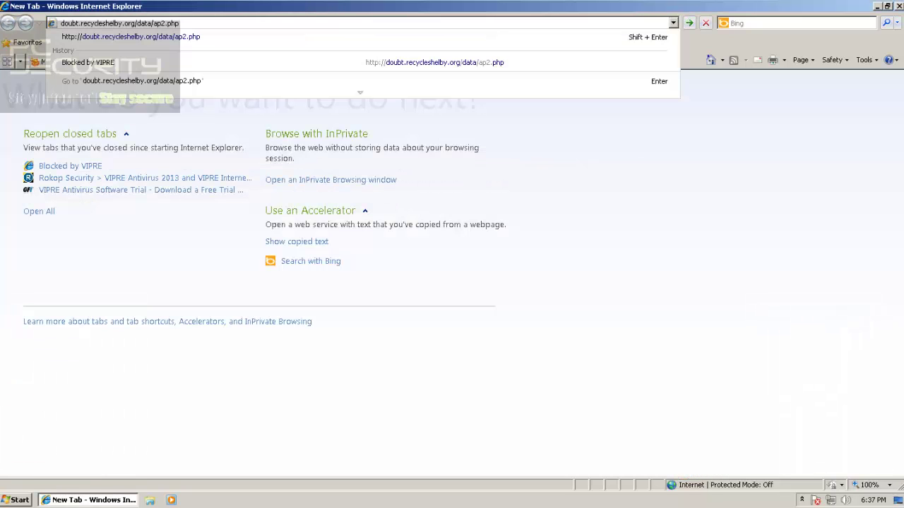
{"action": "key", "text": "Return"}
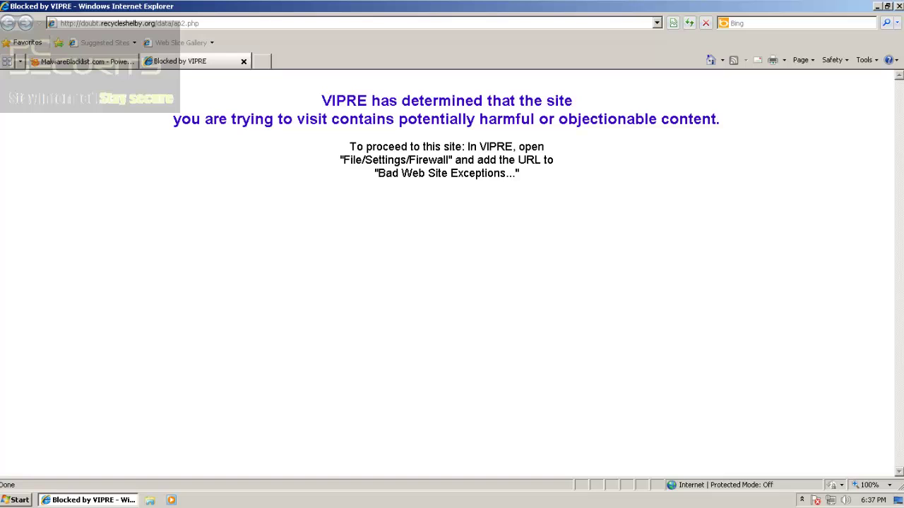
Copy the bforest.gov.bd/templates/shells/published.png?? URL and load it over the VIPRE block page
{"action": "key", "text": "ctrl+Tab"}
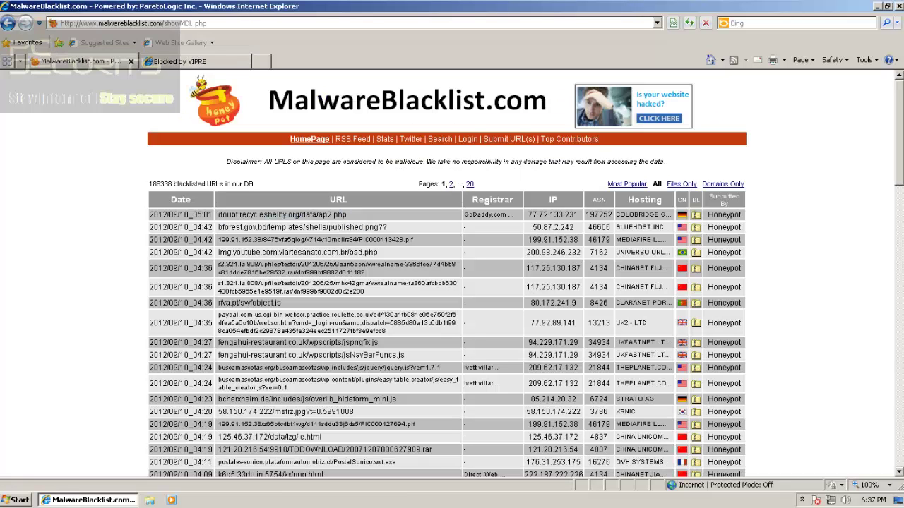
{"action": "left_click_drag", "start_coordinate": [387, 227], "coordinate": [218, 227]}
{"action": "key", "text": "ctrl+c"}
{"action": "key", "text": "ctrl+Tab"}
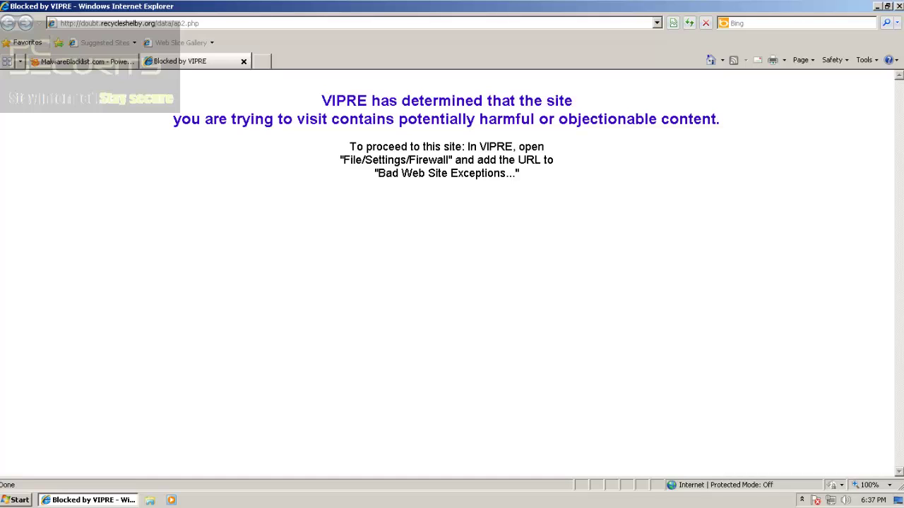
{"action": "left_click_drag", "start_coordinate": [350, 146], "coordinate": [518, 161]}
{"action": "left_click", "coordinate": [519, 161]}
{"action": "key", "text": "alt+d"}
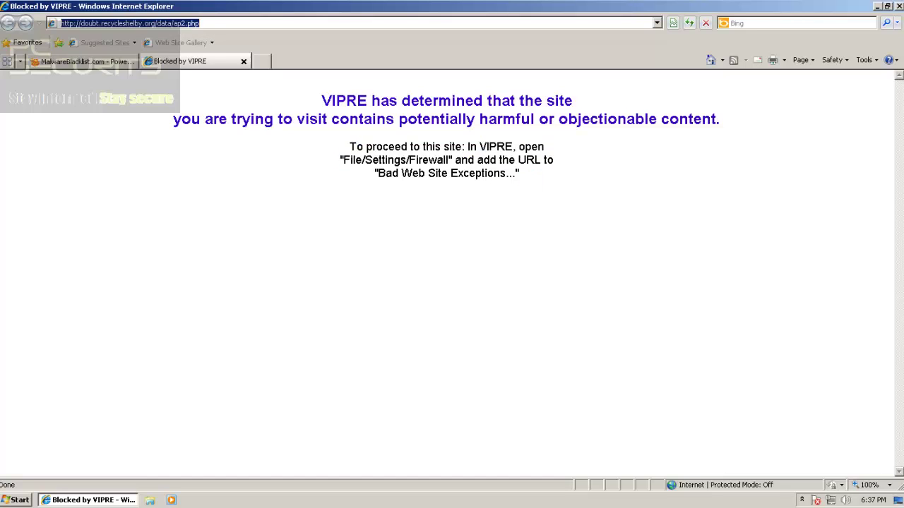
{"action": "key", "text": "ctrl+v"}
{"action": "key", "text": "Return"}
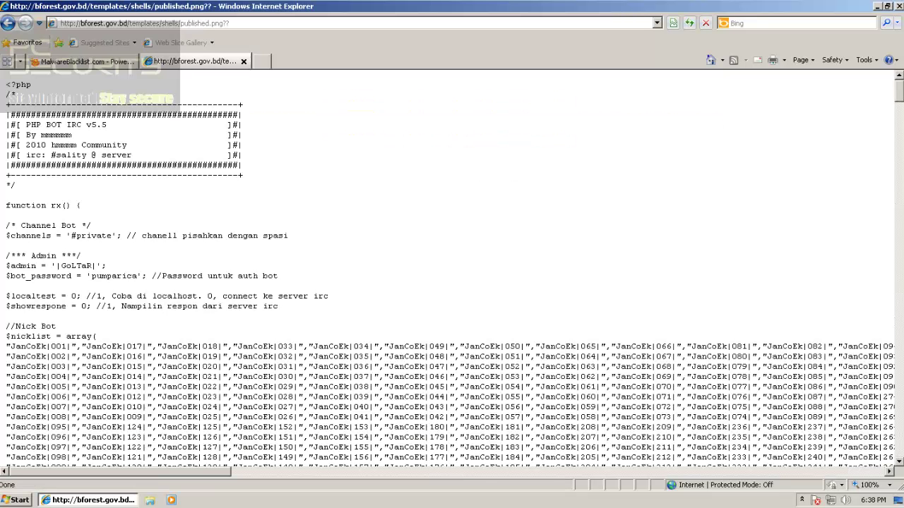
Copy the 199.91.152.38 .pif URL from the list and load it in the bforest tab
{"action": "scroll", "coordinate": [452, 268], "scroll_direction": "down", "scroll_amount": 15}
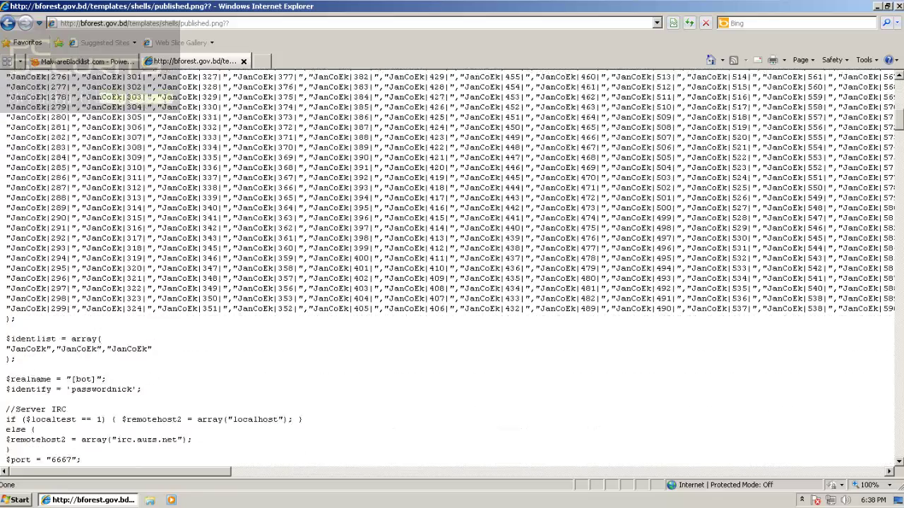
{"action": "scroll", "coordinate": [452, 268], "scroll_direction": "up", "scroll_amount": 8}
{"action": "key", "text": "ctrl+Tab"}
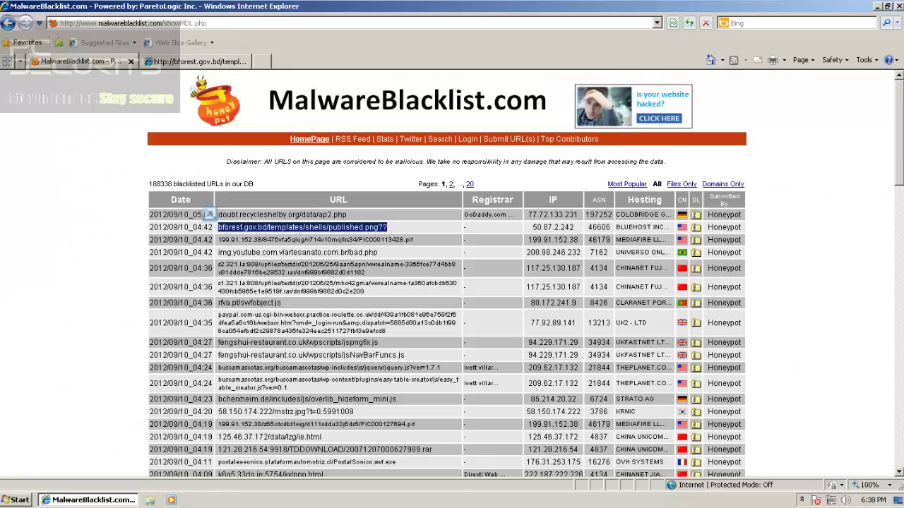
{"action": "triple_click", "coordinate": [209, 227]}
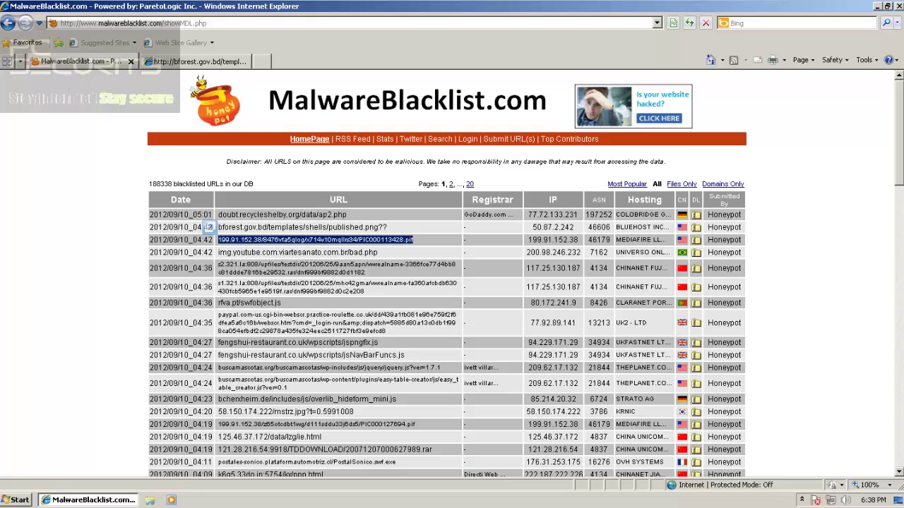
{"action": "key", "text": "ctrl+Tab"}
{"action": "key", "text": "alt+d"}
{"action": "type", "text": "v"}
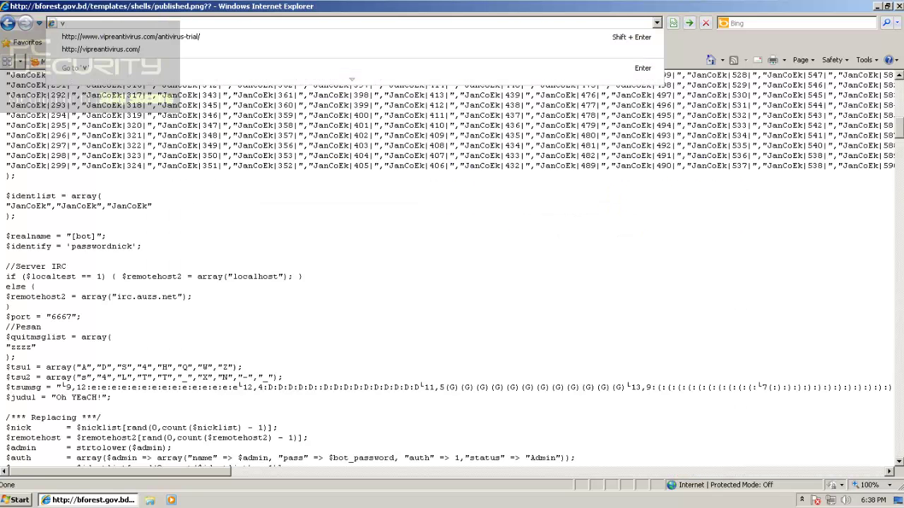
{"action": "key", "text": "BackSpace"}
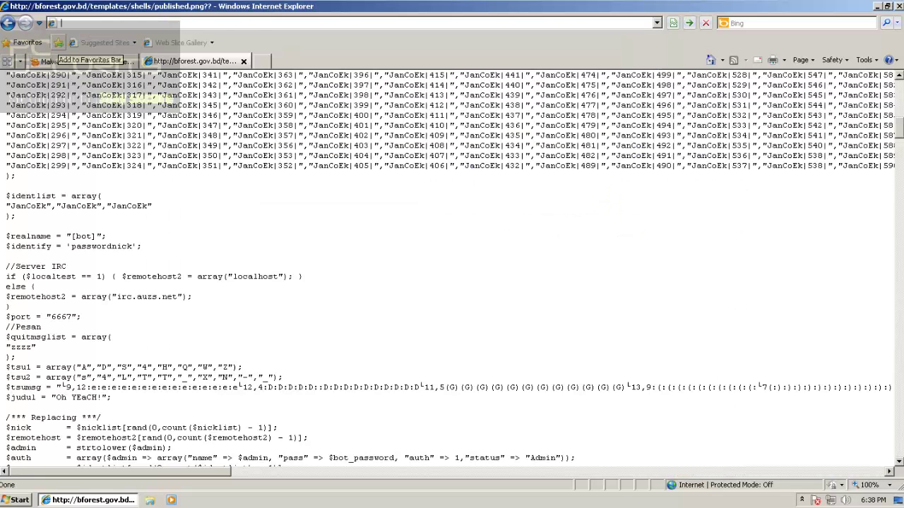
{"action": "type", "text": "199.91.152.38/8476vfa5qlog/x714v10mqllrs34/PIC000113428.pif"}
{"action": "key", "text": "Return"}
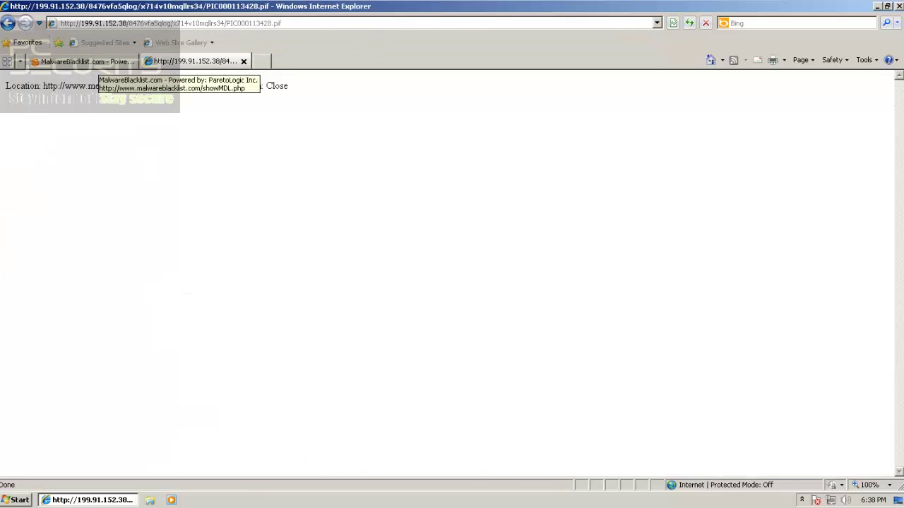
Select the img.youtube.com.viartesanato.com.br/bad.php URL and open a blank new tab
{"action": "left_click", "coordinate": [90, 62]}
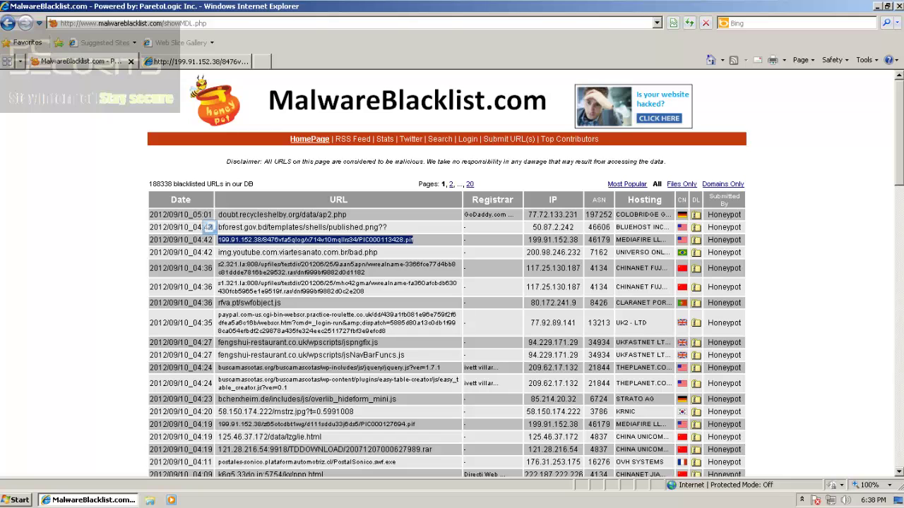
{"action": "triple_click", "coordinate": [270, 253]}
{"action": "key", "text": "ctrl+c"}
{"action": "left_click", "coordinate": [196, 62]}
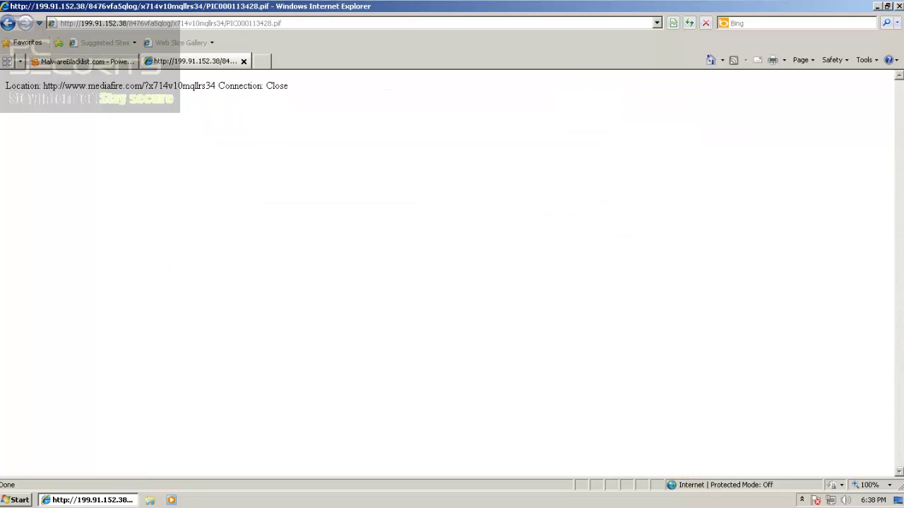
{"action": "left_click", "coordinate": [261, 61]}
{"action": "left_click", "coordinate": [195, 62]}
Close the .pif tab, load the bad.php URL, and close its blocked tab
{"action": "key", "text": "ctrl+w"}
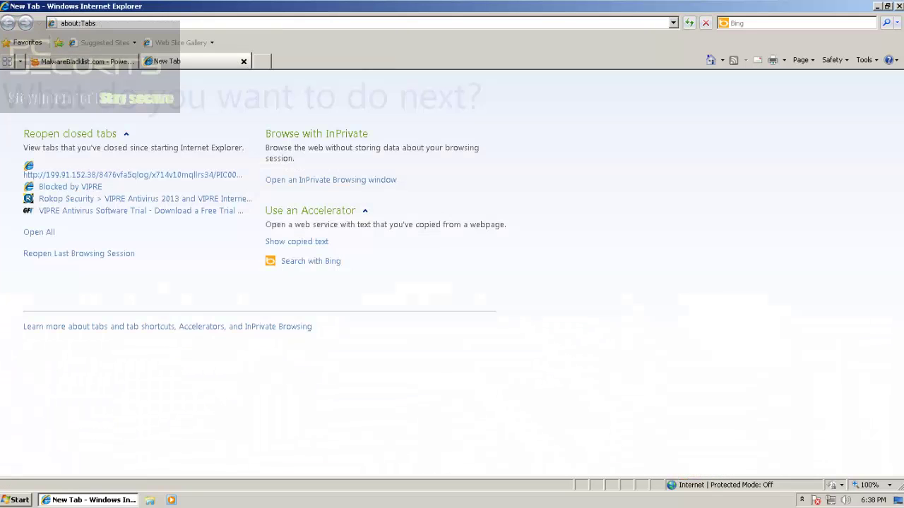
{"action": "key", "text": "ctrl+v"}
{"action": "key", "text": "Return"}
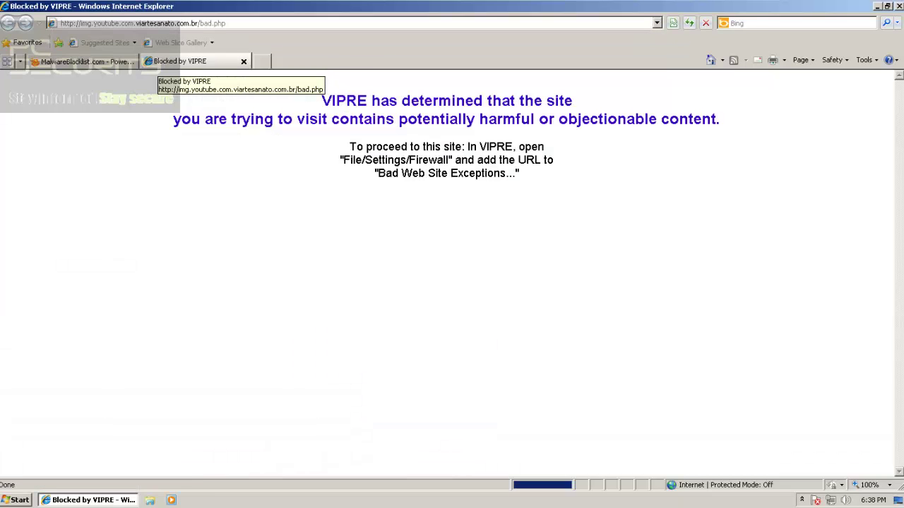
{"action": "left_click", "coordinate": [262, 61]}
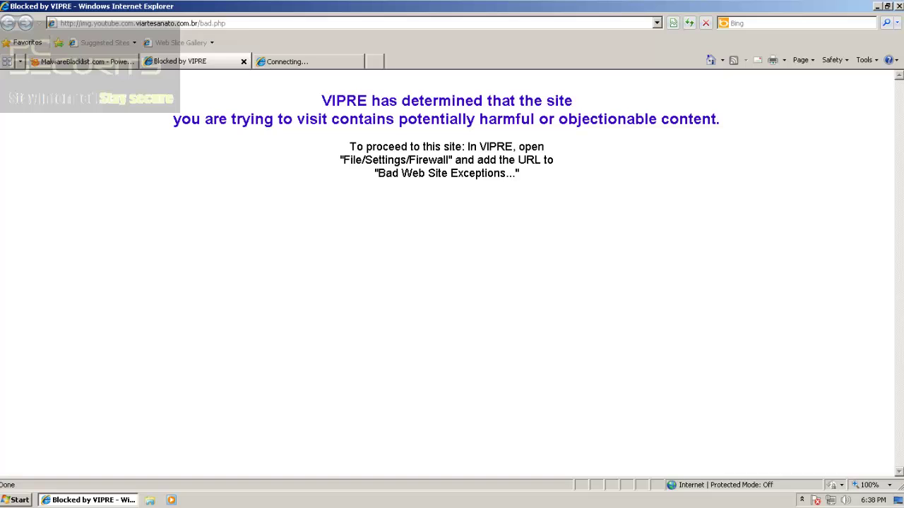
{"action": "middle_click", "coordinate": [197, 61]}
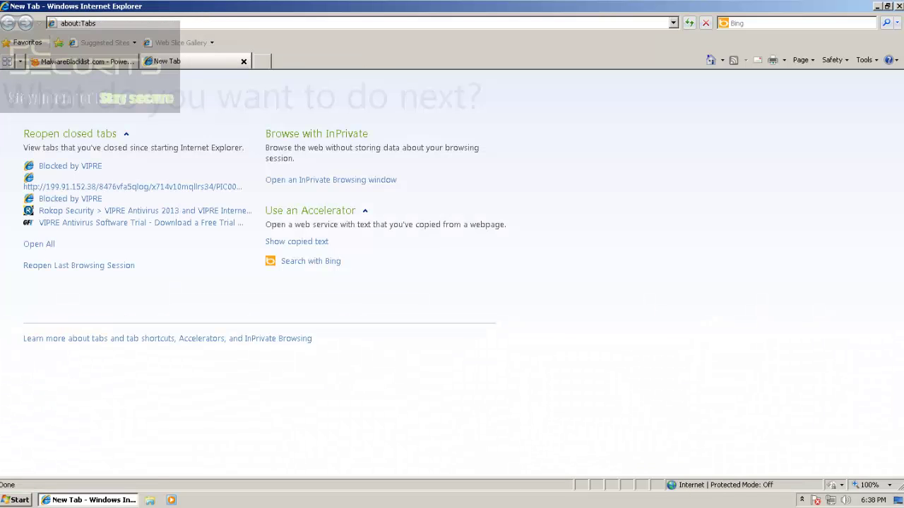
Load the s2.321.la archive URL in a new tab and close its error page
{"action": "left_click", "coordinate": [86, 61]}
{"action": "triple_click", "coordinate": [291, 265]}
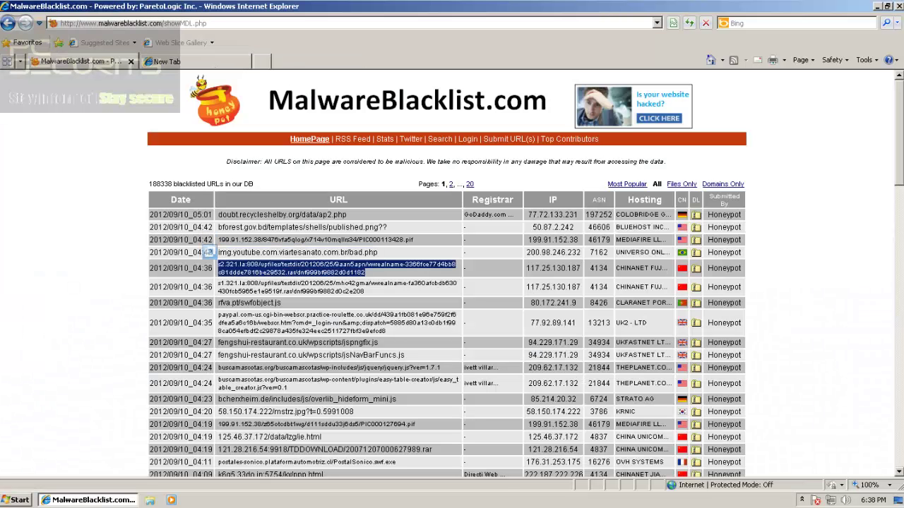
{"action": "key", "text": "ctrl+c"}
{"action": "key", "text": "ctrl+Tab"}
{"action": "key", "text": "ctrl+v"}
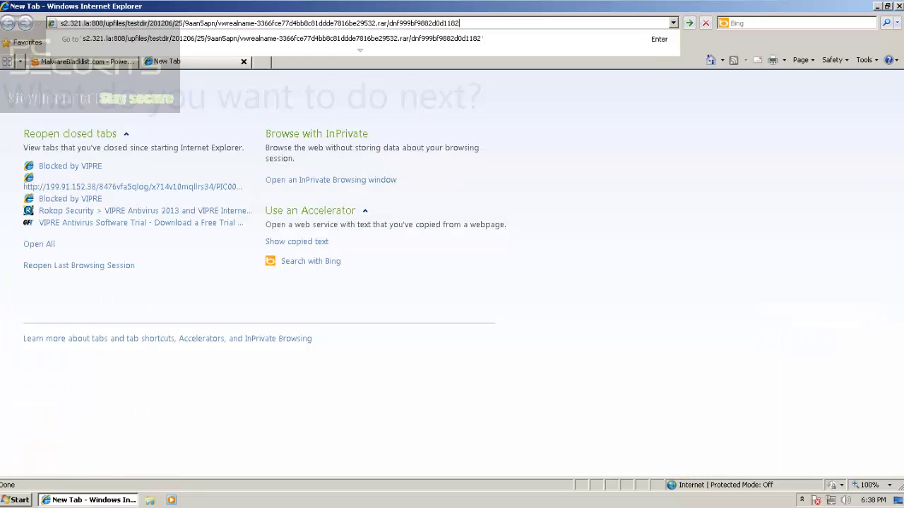
{"action": "key", "text": "Return"}
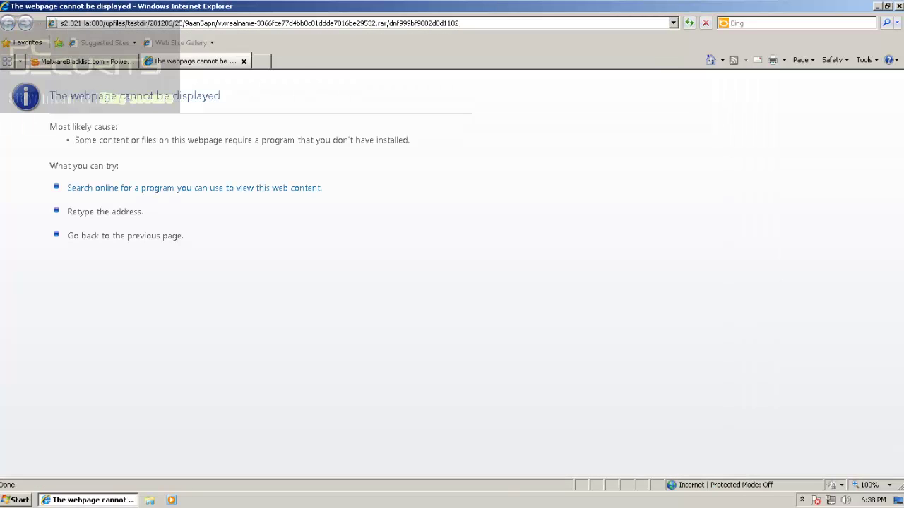
{"action": "key", "text": "ctrl+t"}
{"action": "key", "text": "ctrl+shift+Tab"}
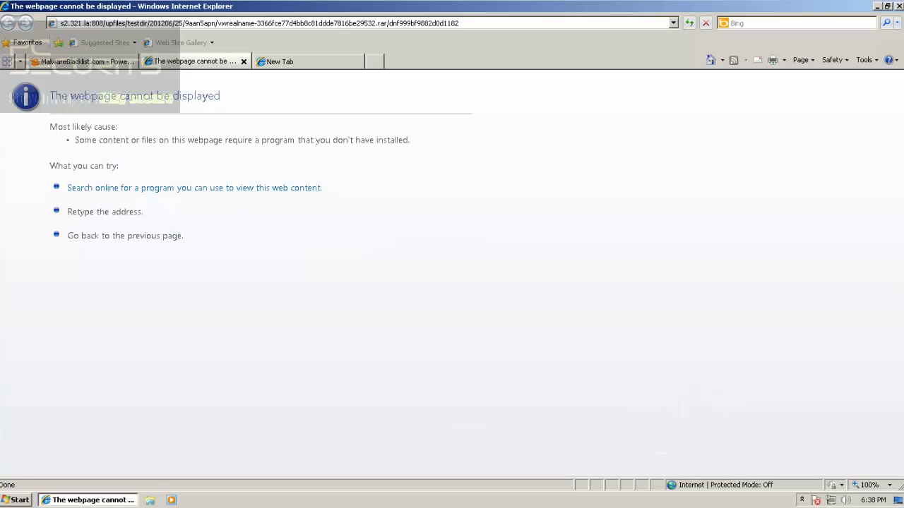
{"action": "key", "text": "ctrl+w"}
Load the s1.321.la archive URL in a new tab and close its error page
{"action": "key", "text": "ctrl+shift+Tab"}
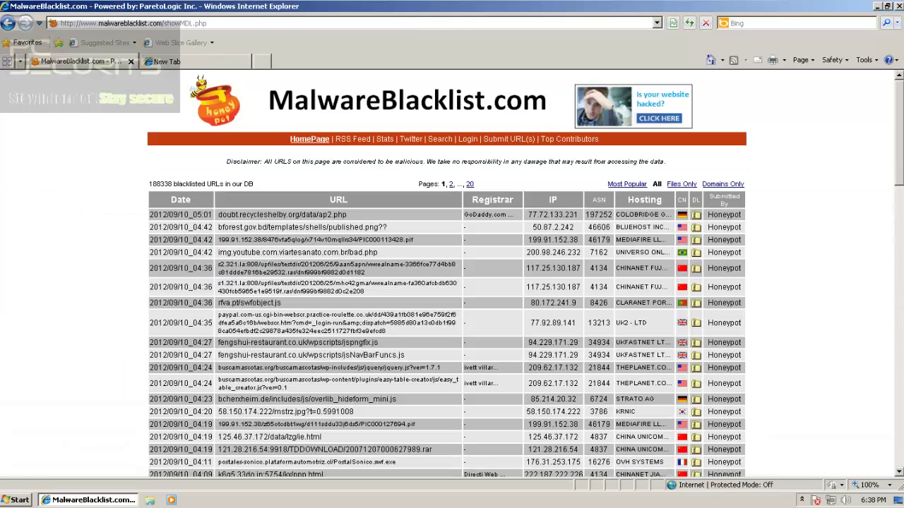
{"action": "left_click_drag", "start_coordinate": [365, 292], "coordinate": [218, 283]}
{"action": "key", "text": "ctrl+c"}
{"action": "key", "text": "ctrl+Tab"}
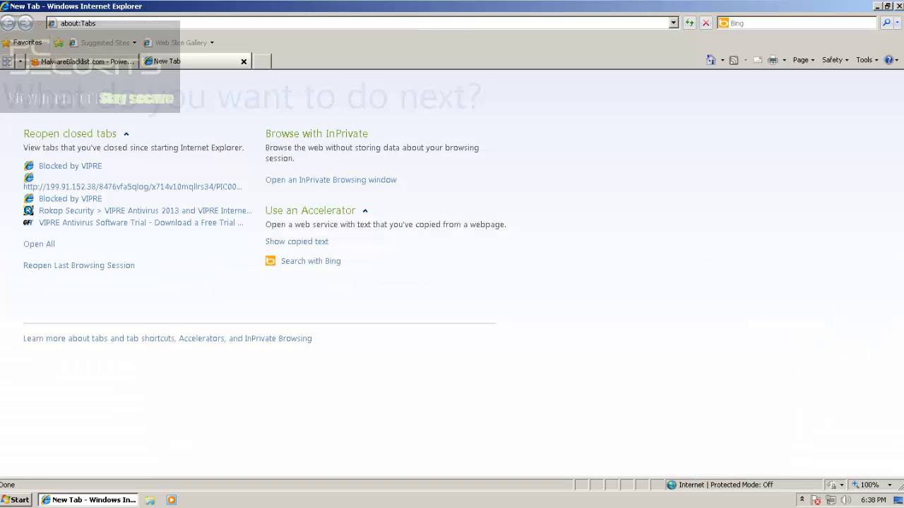
{"action": "key", "text": "ctrl+v"}
{"action": "key", "text": "Return"}
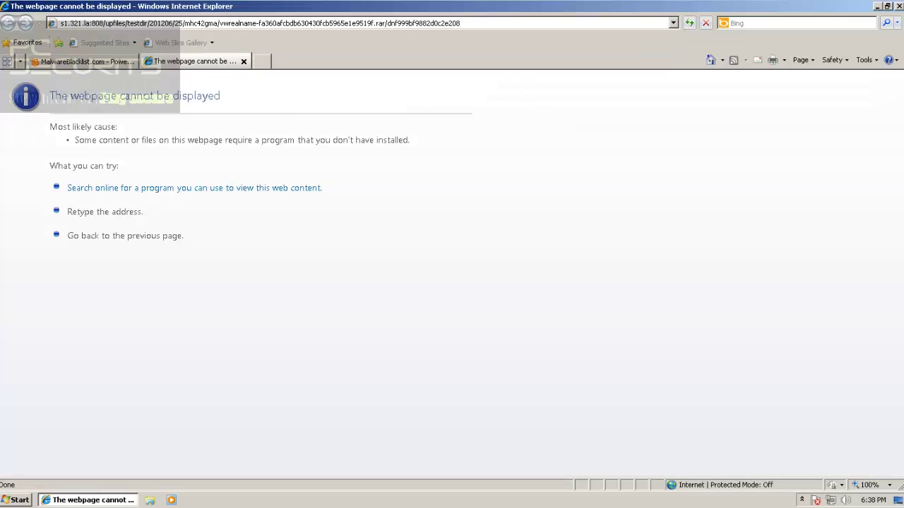
{"action": "key", "text": "ctrl+shift+Tab"}
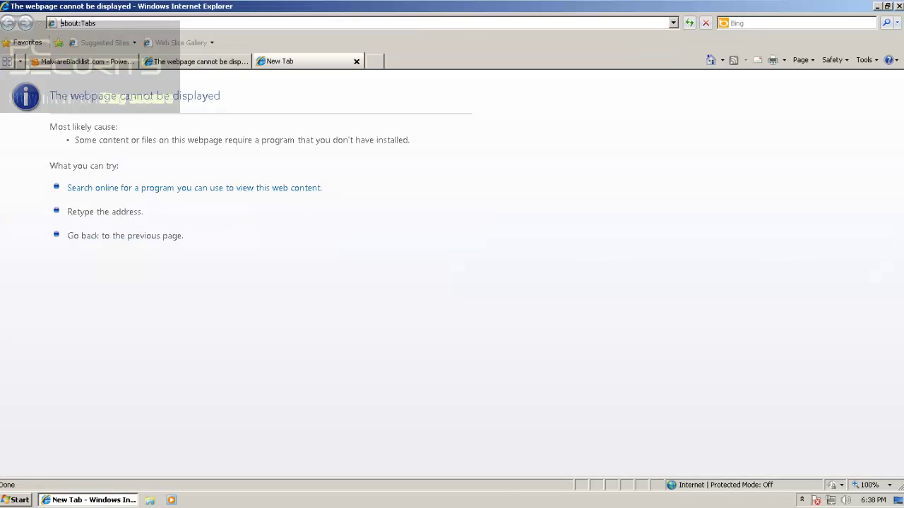
{"action": "key", "text": "ctrl+w"}
Load rfva.pt/swfobject.js in a new tab, then close its blocked tab
{"action": "key", "text": "ctrl+shift+Tab"}
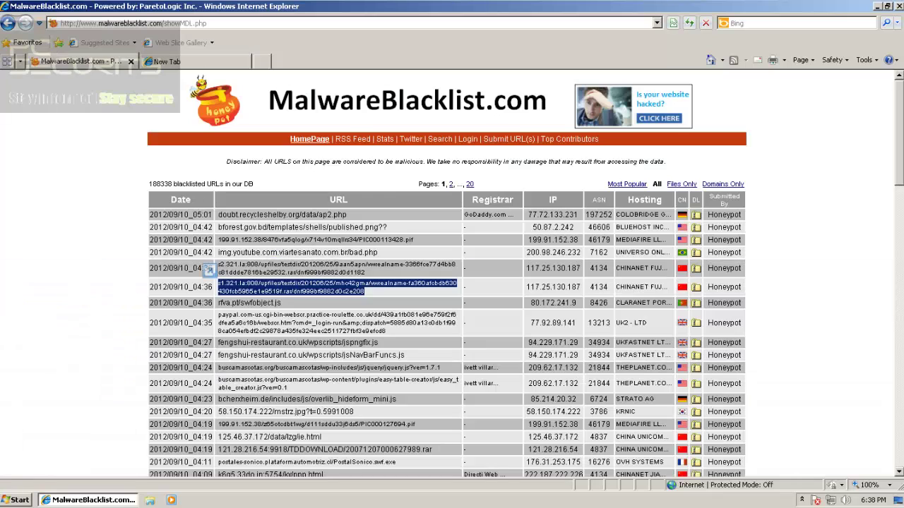
{"action": "triple_click", "coordinate": [257, 302]}
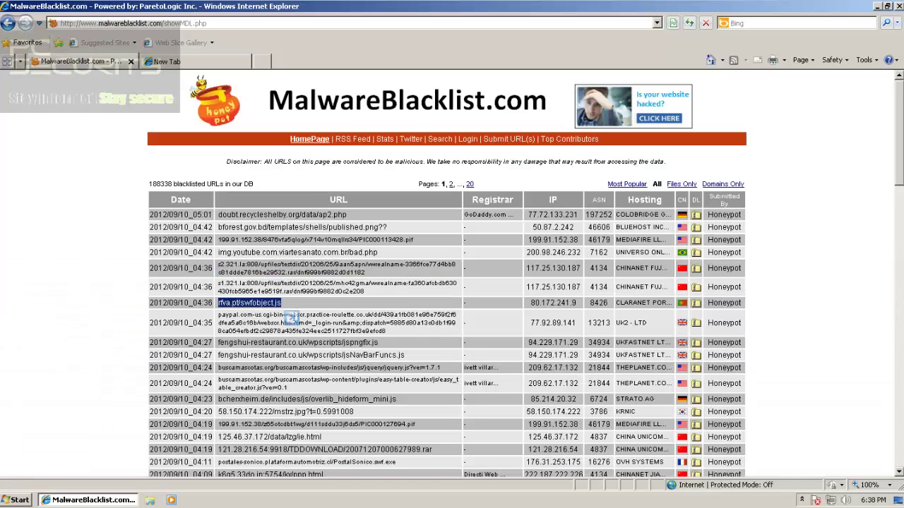
{"action": "key", "text": "ctrl+c"}
{"action": "key", "text": "ctrl+Tab"}
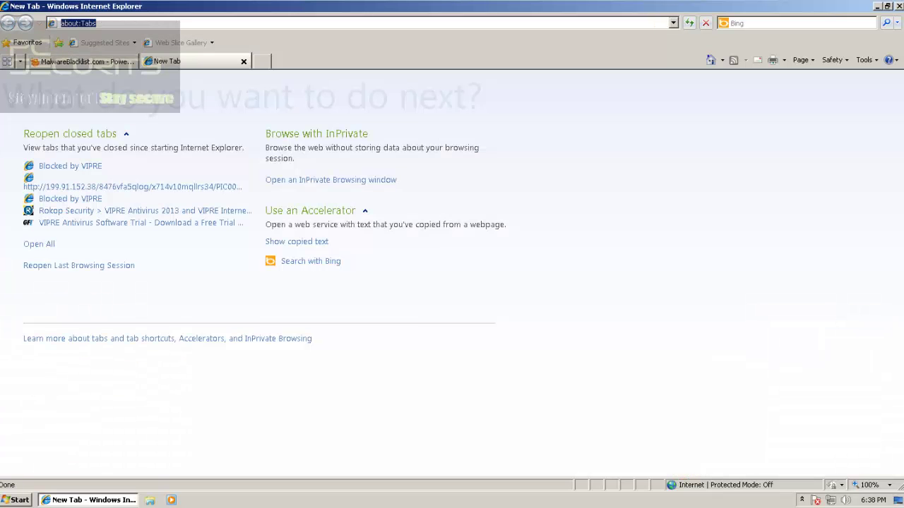
{"action": "key", "text": "ctrl+v"}
{"action": "key", "text": "Return"}
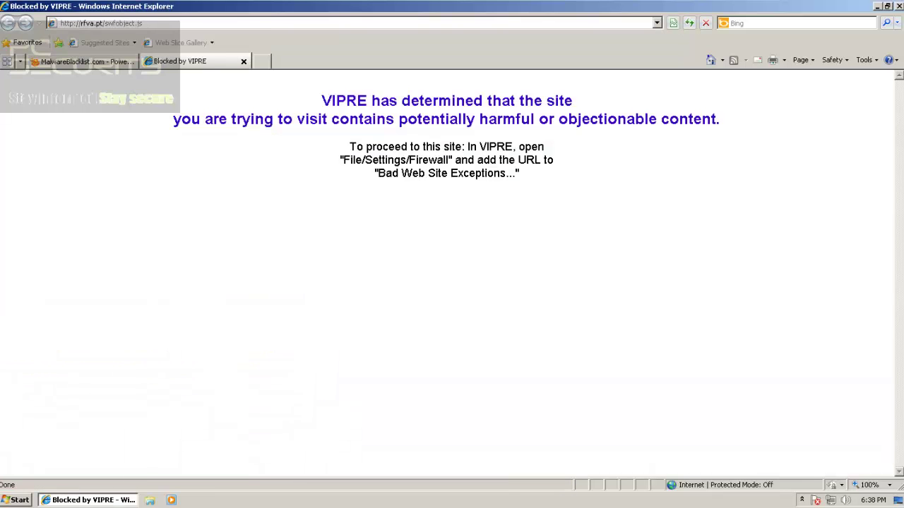
{"action": "key", "text": "ctrl+Tab"}
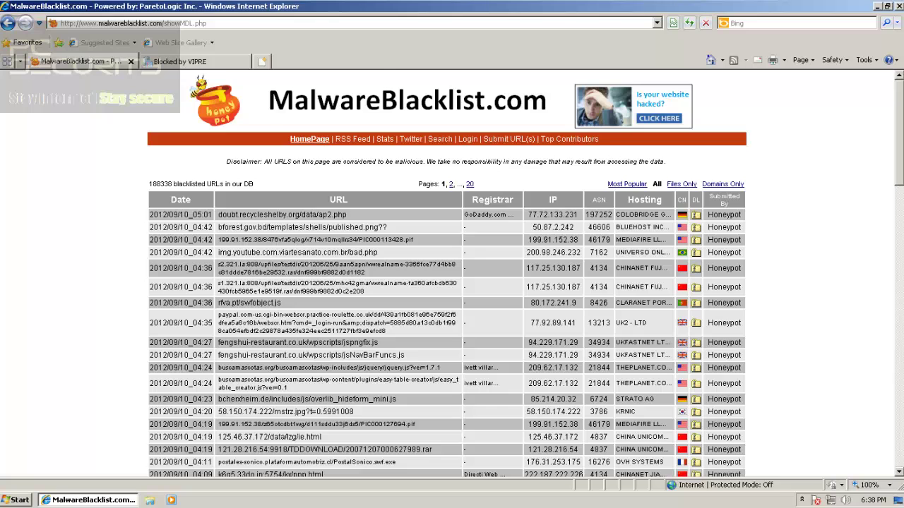
{"action": "left_click", "coordinate": [262, 62]}
{"action": "left_click", "coordinate": [194, 62]}
{"action": "left_click", "coordinate": [244, 61]}
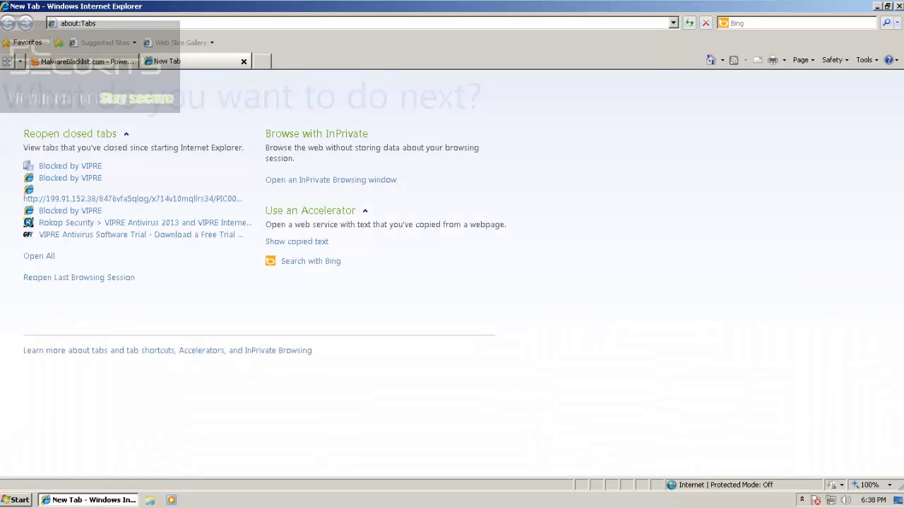
{"action": "key", "text": "ctrl+Tab"}
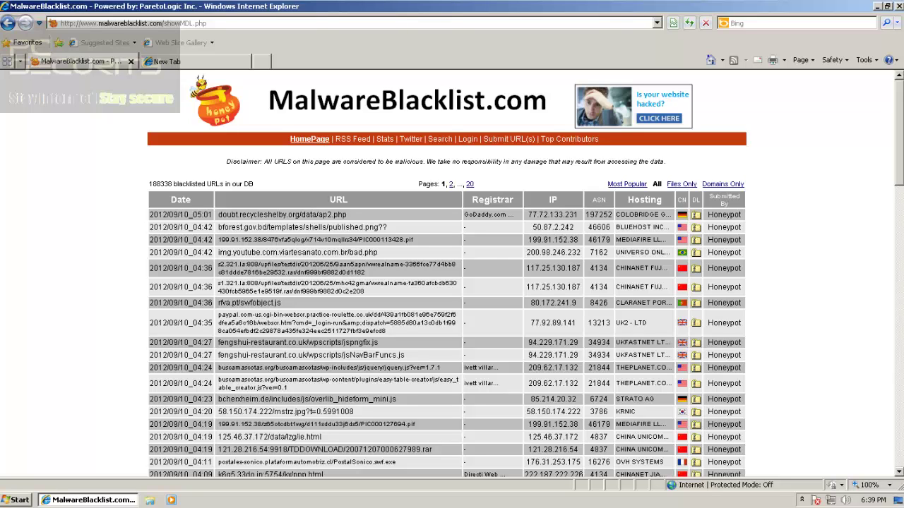
Copy the three-line fake PayPal URL and load it in the blank tab
{"action": "left_click_drag", "start_coordinate": [387, 331], "coordinate": [218, 315]}
{"action": "left_click", "coordinate": [176, 61]}
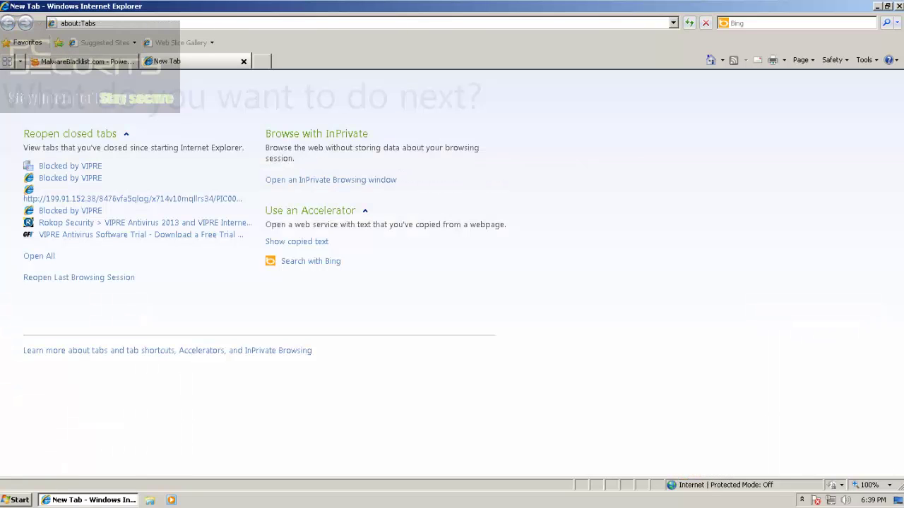
{"action": "left_click", "coordinate": [129, 24]}
{"action": "key", "text": "ctrl+v"}
{"action": "key", "text": "Return"}
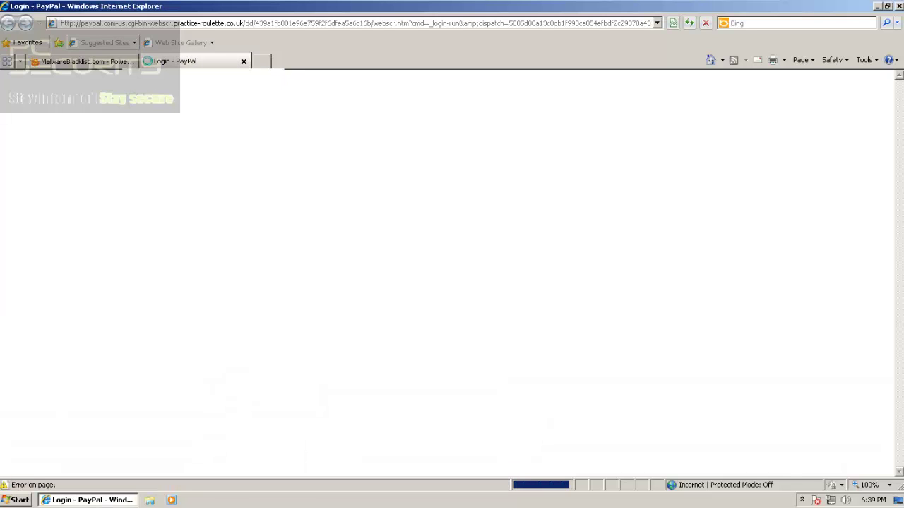
Select the jspngfix.js URL, check that the fake PayPal login page loads unblocked, and open a blank tab
{"action": "left_click", "coordinate": [84, 61]}
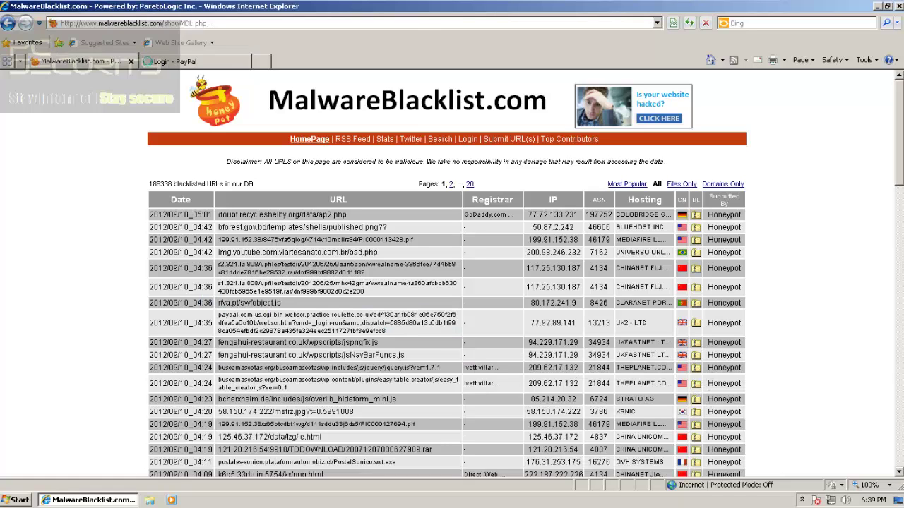
{"action": "triple_click", "coordinate": [268, 342]}
{"action": "key", "text": "ctrl+c"}
{"action": "left_click", "coordinate": [175, 62]}
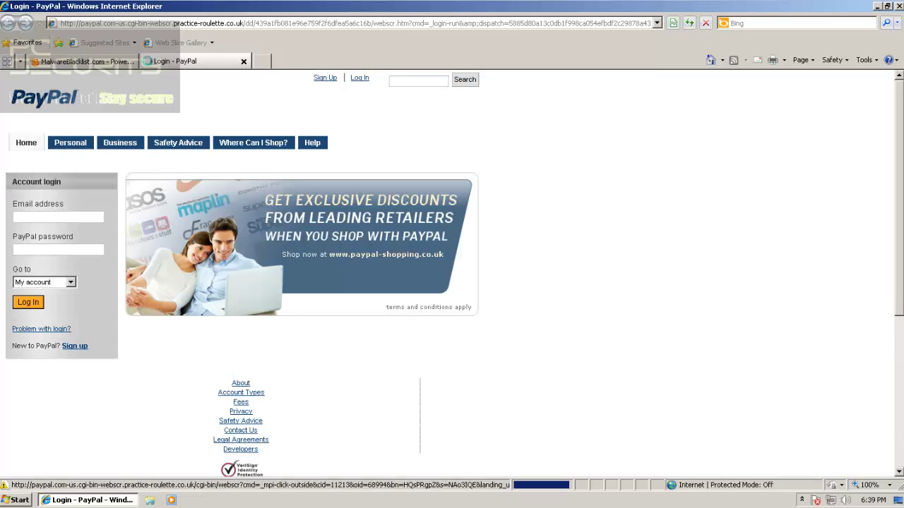
{"action": "scroll", "coordinate": [449, 274], "scroll_direction": "down", "scroll_amount": 4}
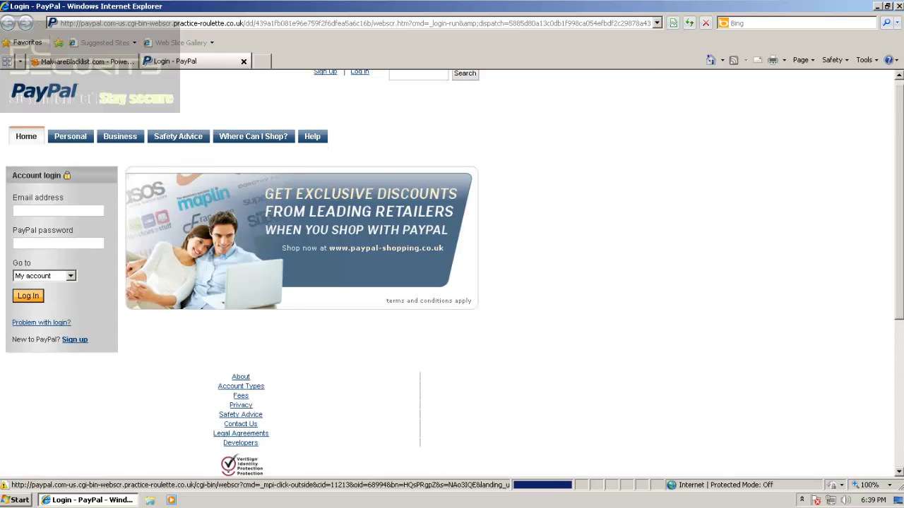
{"action": "scroll", "coordinate": [450, 274], "scroll_direction": "up", "scroll_amount": 1}
{"action": "scroll", "coordinate": [449, 274], "scroll_direction": "up", "scroll_amount": 2}
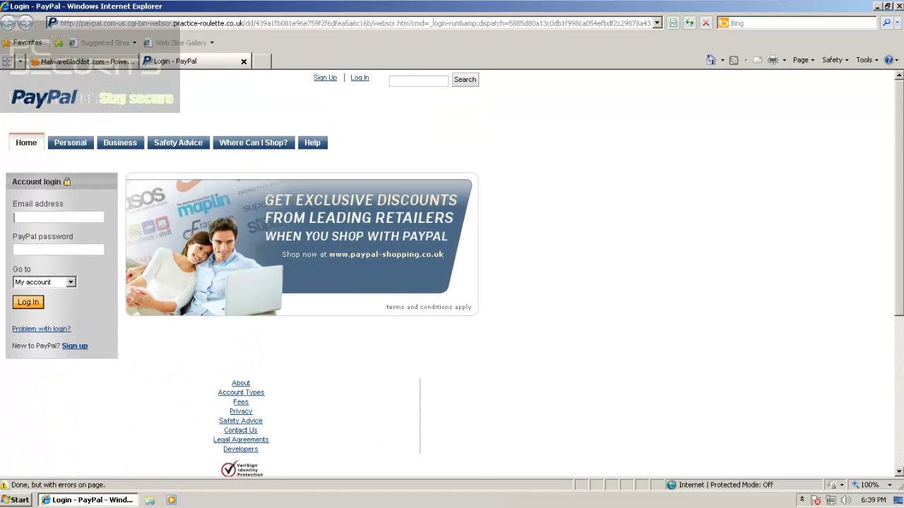
{"action": "left_click", "coordinate": [262, 62]}
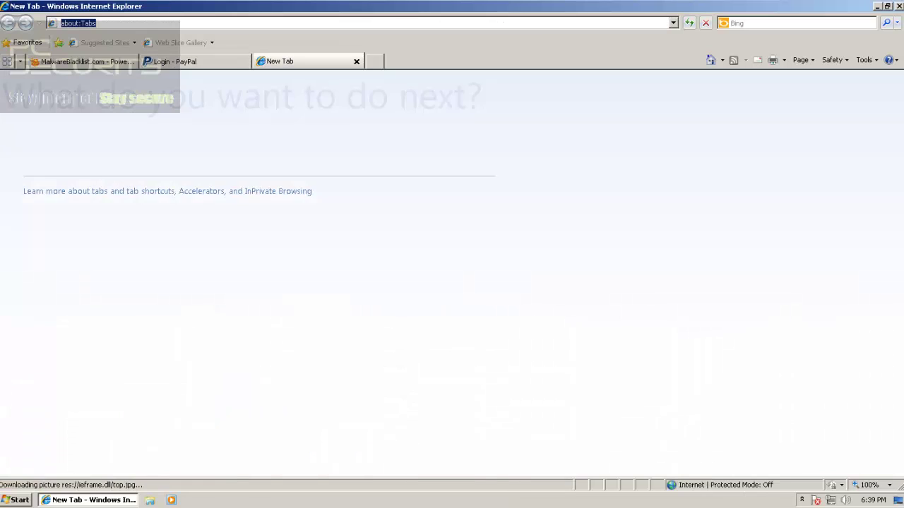
Close the fake PayPal page and load the jspngfix.js URL in its place
{"action": "left_click", "coordinate": [211, 62]}
{"action": "left_click", "coordinate": [244, 61]}
{"action": "left_click", "coordinate": [79, 23]}
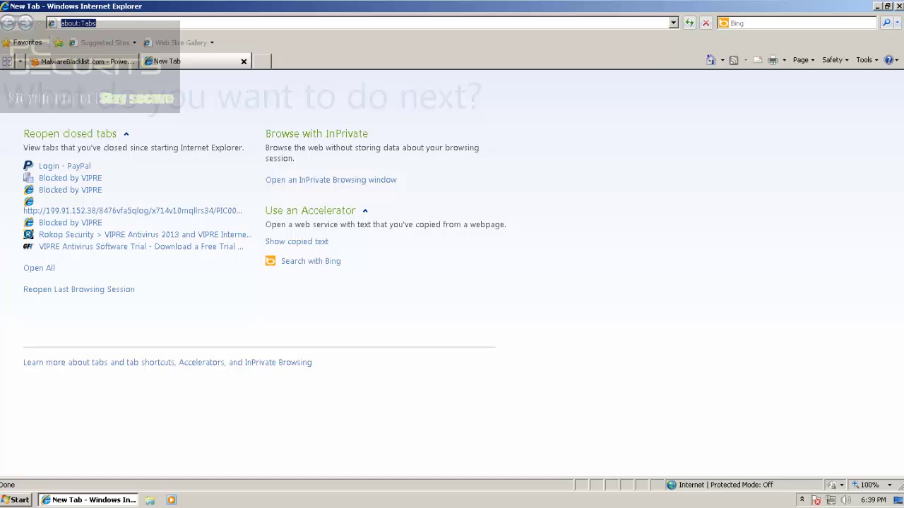
{"action": "key", "text": "ctrl+v"}
{"action": "key", "text": "Return"}
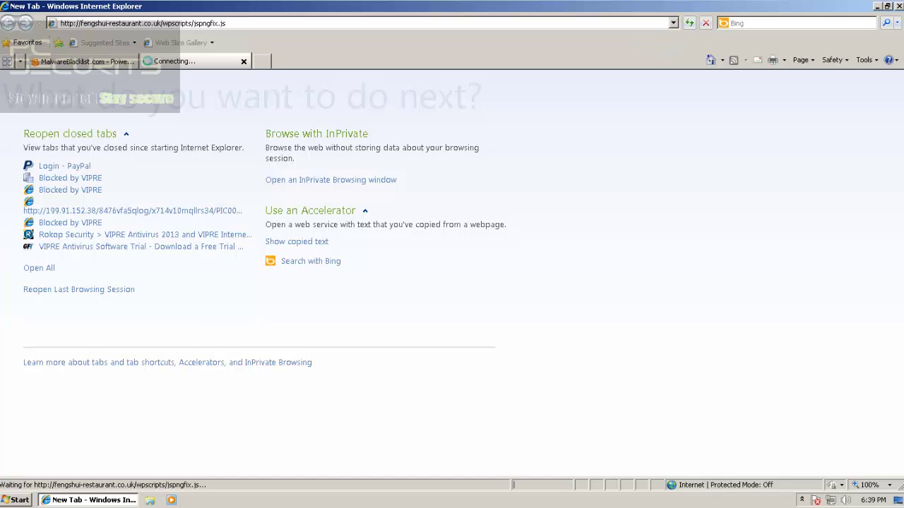
Copy the jsNavBarFuncs.js URL from the list and load it in the blocked page's tab
{"action": "left_click", "coordinate": [112, 61]}
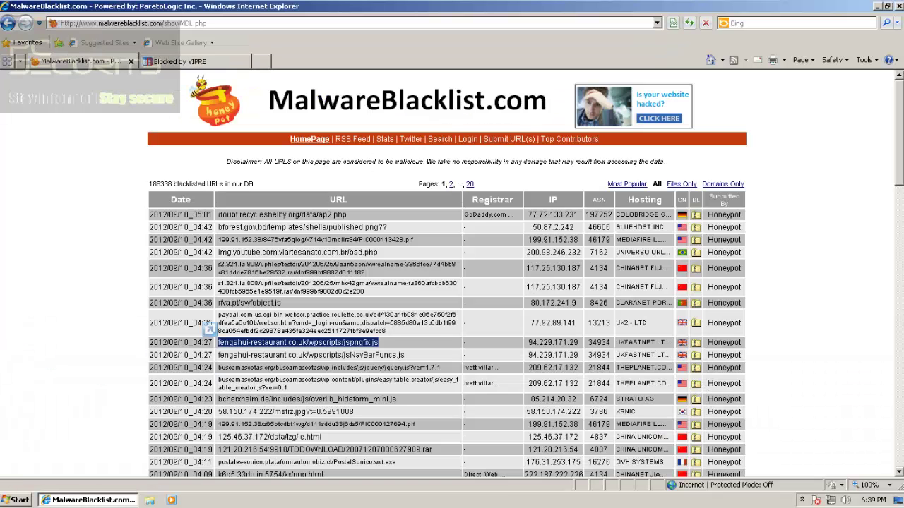
{"action": "triple_click", "coordinate": [269, 355]}
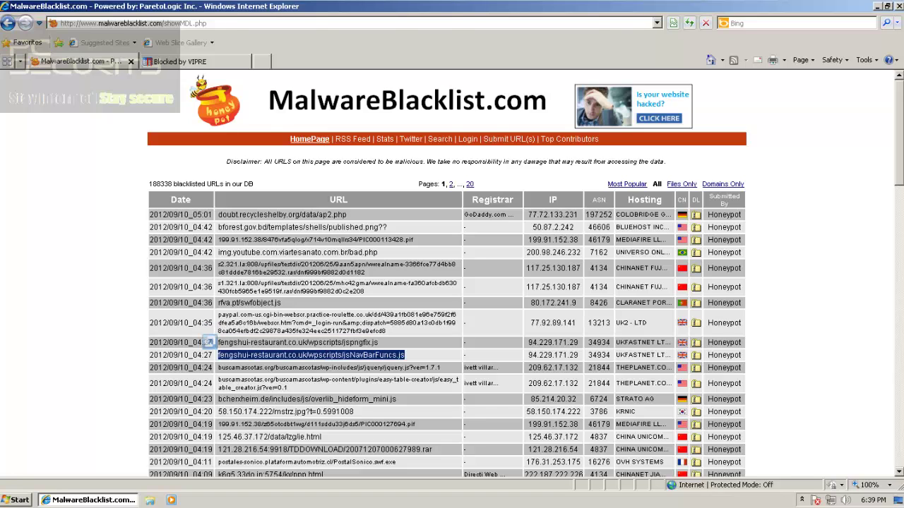
{"action": "key", "text": "ctrl+c"}
{"action": "left_click", "coordinate": [177, 61]}
{"action": "left_click", "coordinate": [60, 23]}
{"action": "key", "text": "ctrl+v"}
{"action": "key", "text": "Return"}
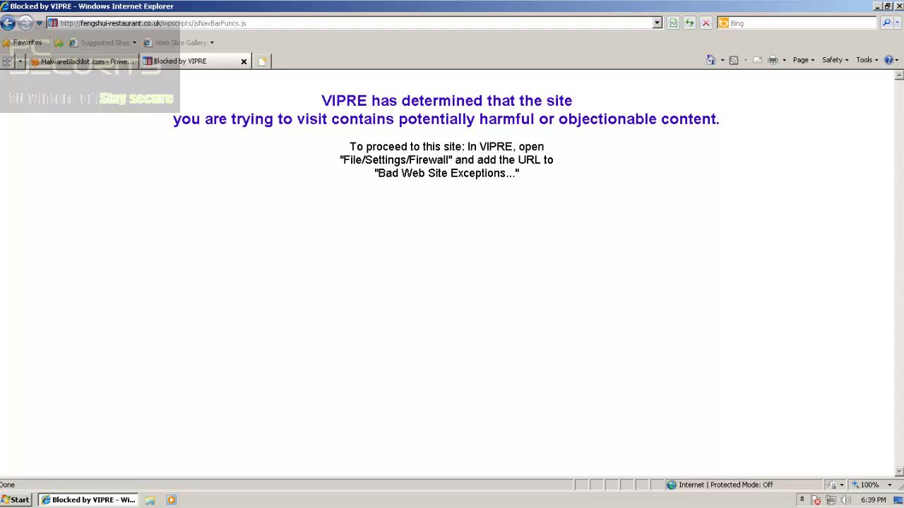
Replace the VIPRE block-page tab with a fresh blank tab
{"action": "key", "text": "ctrl+Tab"}
{"action": "left_click", "coordinate": [261, 61]}
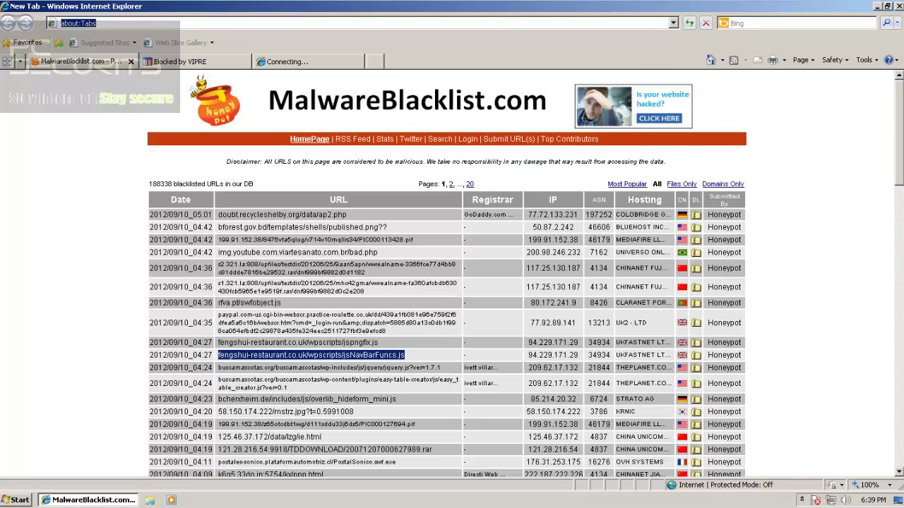
{"action": "left_click", "coordinate": [222, 62]}
{"action": "left_click", "coordinate": [243, 61]}
{"action": "key", "text": "ctrl+Tab"}
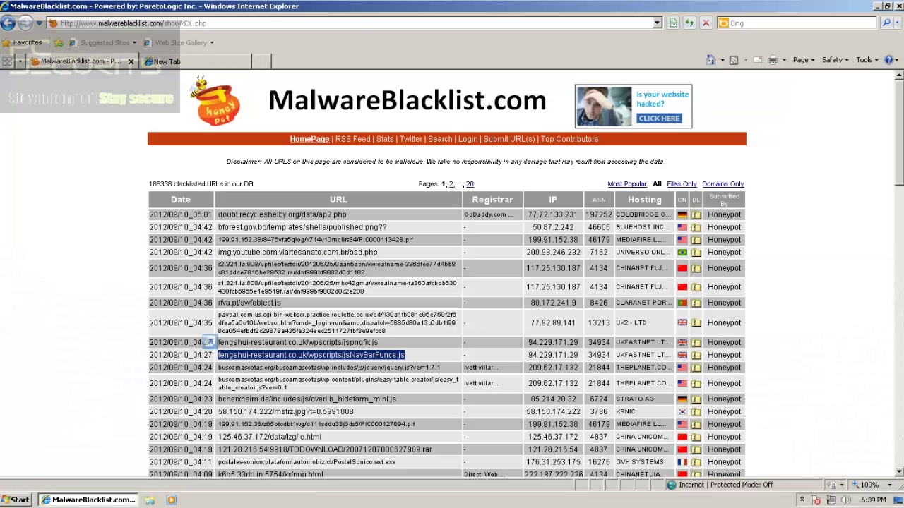
Load the buscamascotas jquery.js URL in the new tab
{"action": "left_click_drag", "start_coordinate": [442, 368], "coordinate": [217, 368]}
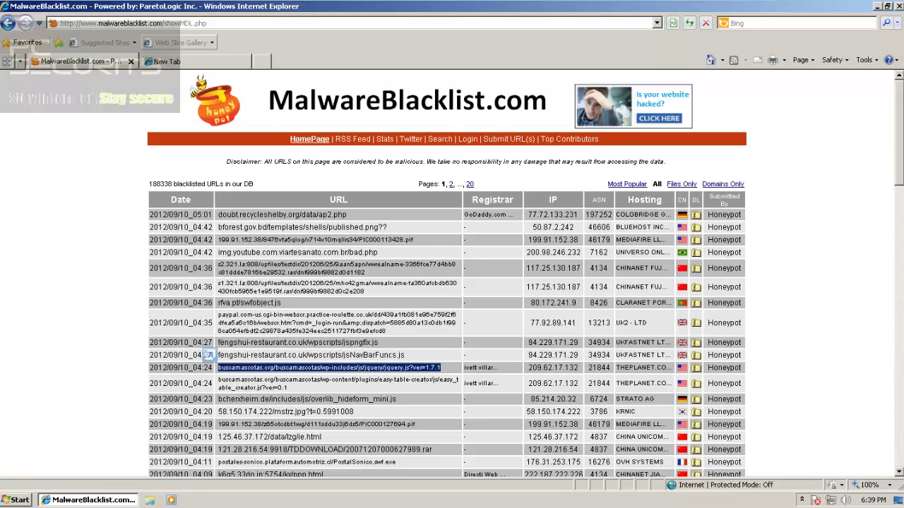
{"action": "left_click", "coordinate": [177, 61]}
{"action": "key", "text": "alt+d"}
{"action": "key", "text": "ctrl+v"}
{"action": "key", "text": "Return"}
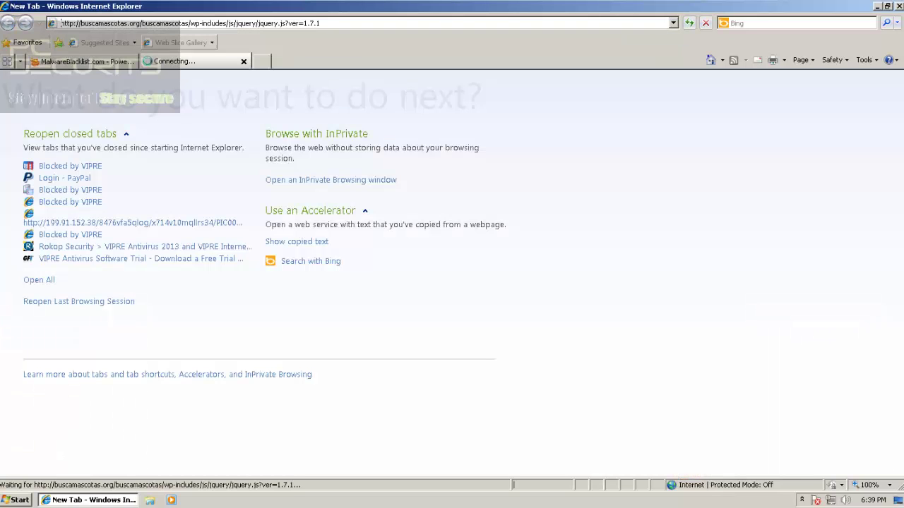
Close the block page and load the easy_table_creator.js URL in a fresh tab
{"action": "key", "text": "ctrl+Tab"}
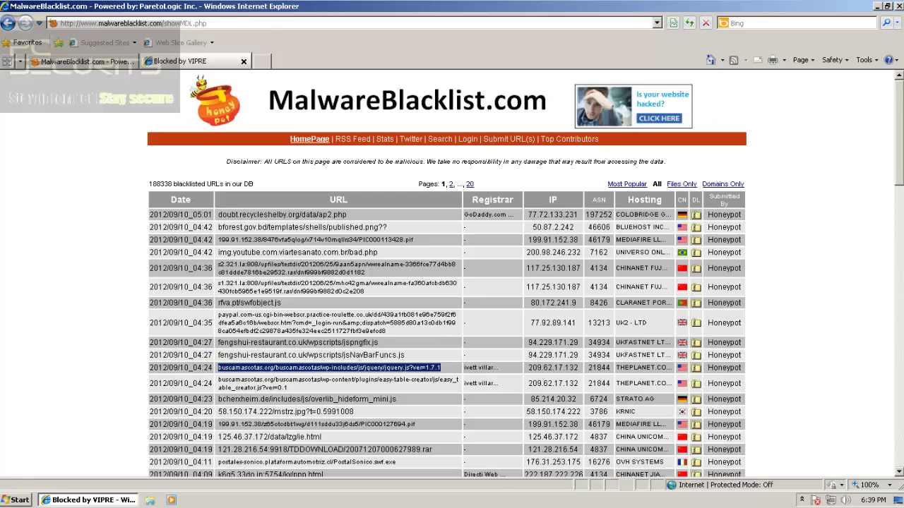
{"action": "left_click_drag", "start_coordinate": [219, 380], "coordinate": [288, 388]}
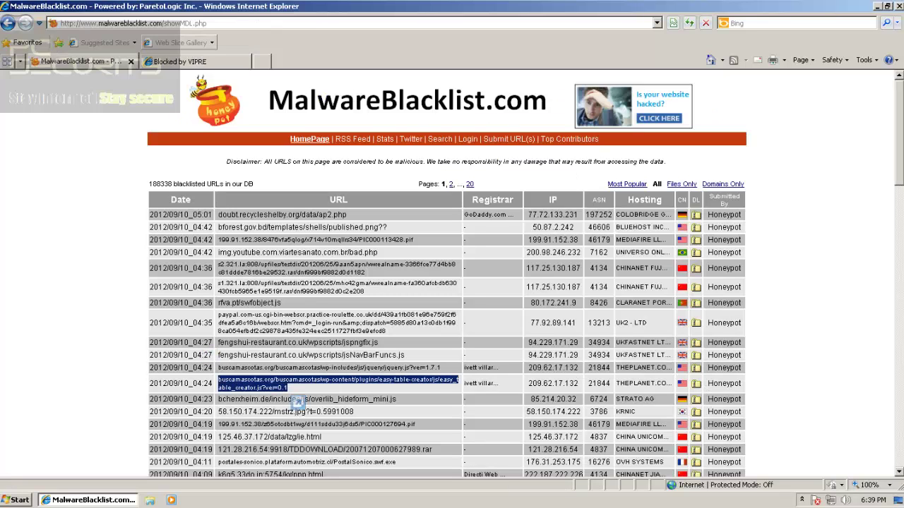
{"action": "left_click", "coordinate": [261, 62]}
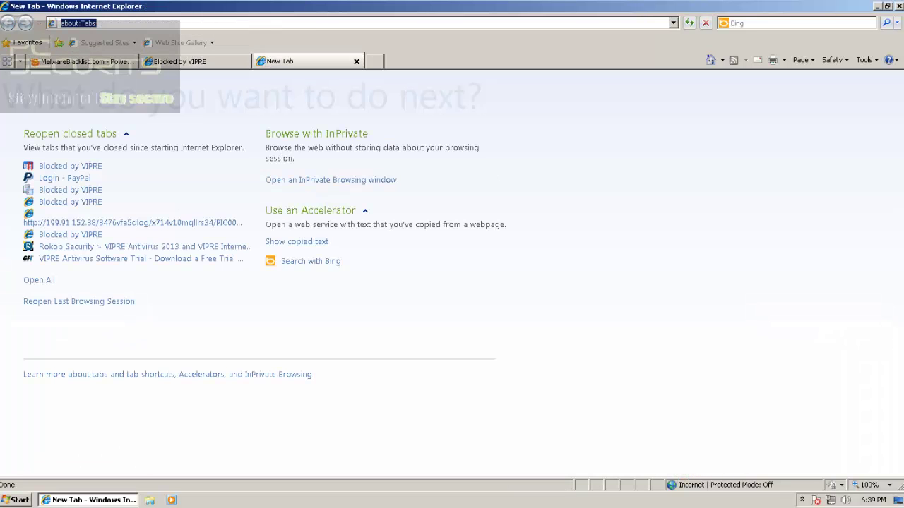
{"action": "key", "text": "ctrl+shift+Tab"}
{"action": "key", "text": "ctrl+w"}
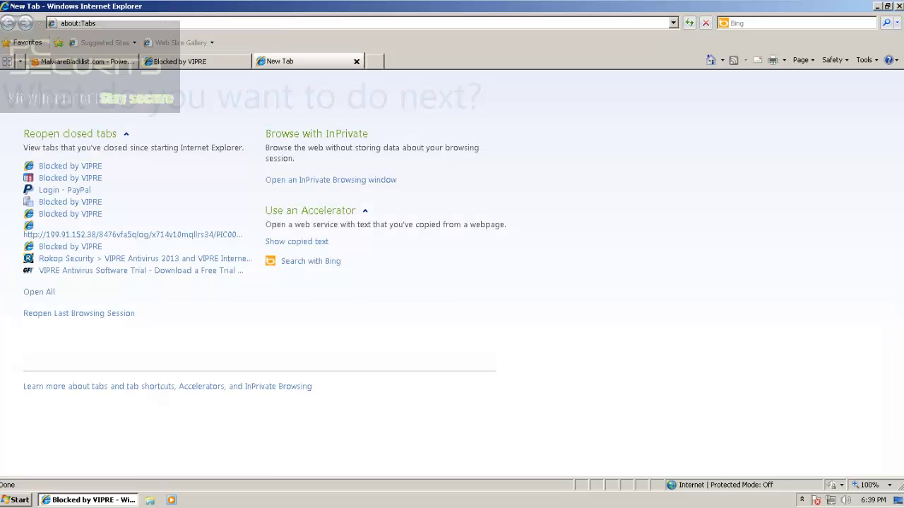
{"action": "key", "text": "ctrl+v"}
{"action": "key", "text": "Return"}
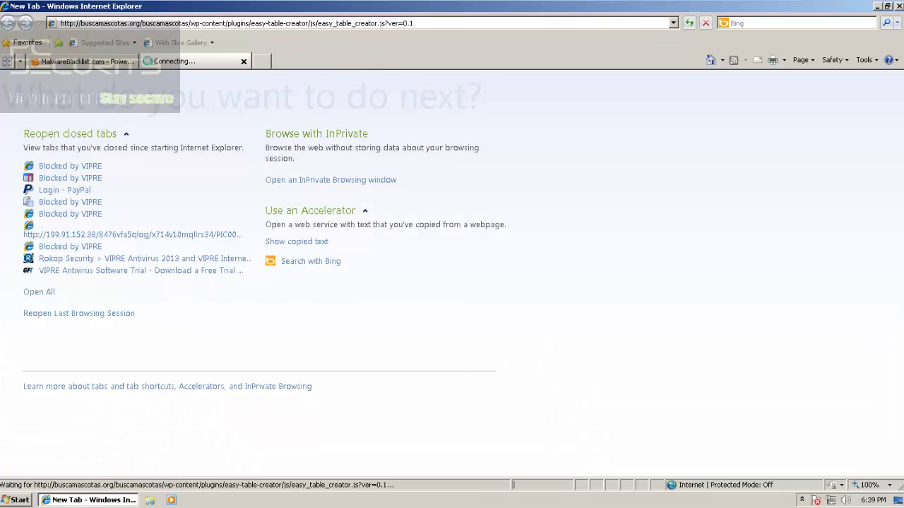
Close the block page and load the bcherxheim.de overlib_hideform_mini.js URL in a new tab
{"action": "key", "text": "ctrl+t"}
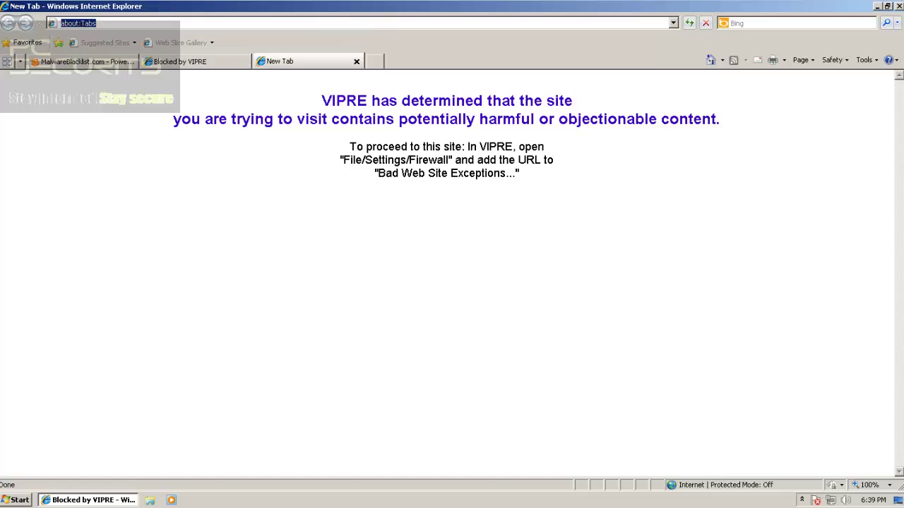
{"action": "key", "text": "ctrl+shift+Tab"}
{"action": "key", "text": "ctrl+w"}
{"action": "key", "text": "ctrl+shift+Tab"}
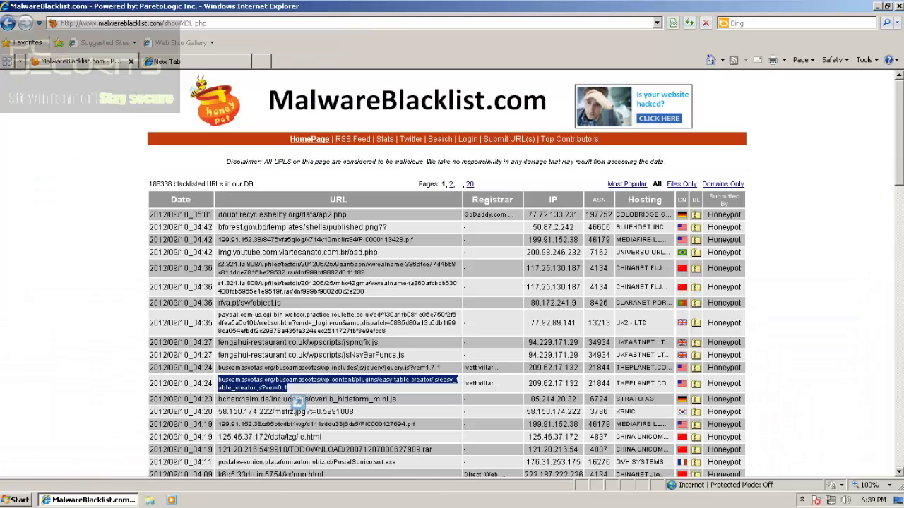
{"action": "triple_click", "coordinate": [298, 401]}
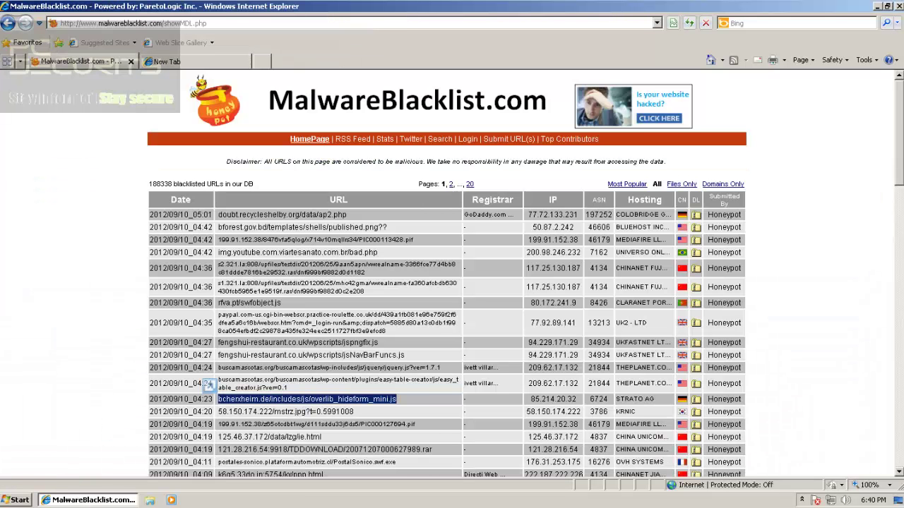
{"action": "key", "text": "ctrl+c"}
{"action": "key", "text": "ctrl+Tab"}
{"action": "left_click", "coordinate": [61, 23]}
{"action": "key", "text": "ctrl+v"}
{"action": "key", "text": "Return"}
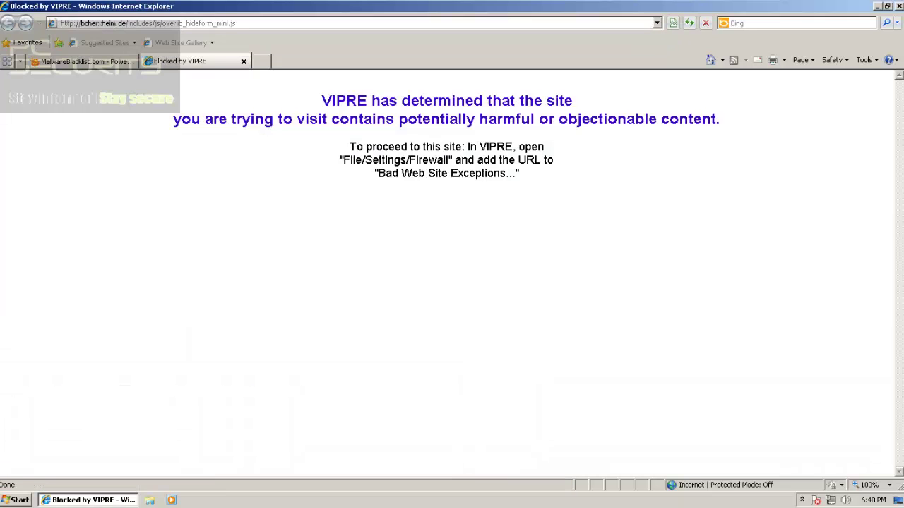
Replace the block-page tab with a fresh tab and load the 58.150.174.222 mstrz.jpg URL
{"action": "left_click", "coordinate": [262, 62]}
{"action": "left_click", "coordinate": [211, 61]}
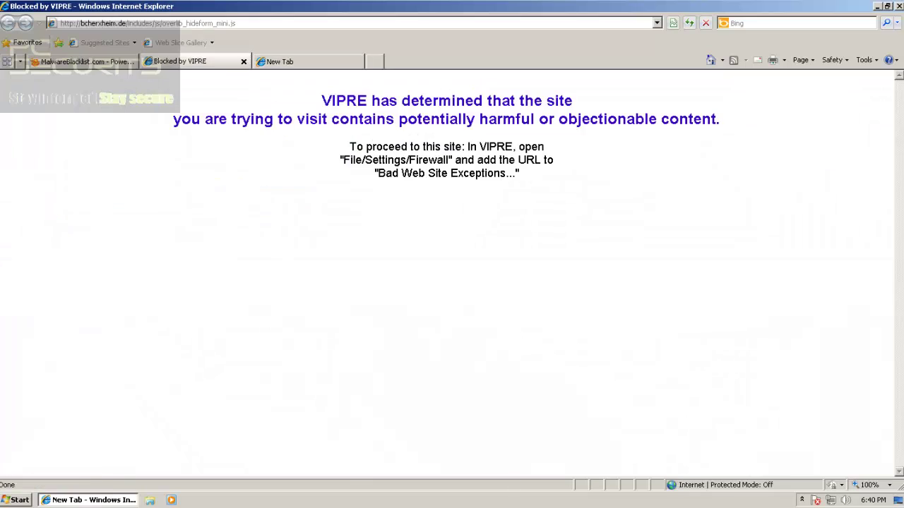
{"action": "left_click", "coordinate": [244, 62]}
{"action": "left_click", "coordinate": [86, 62]}
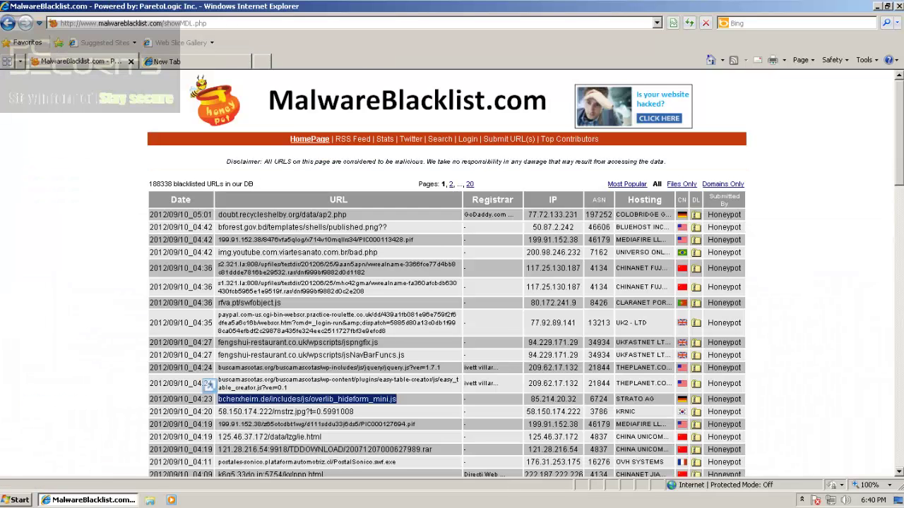
{"action": "left_click", "coordinate": [167, 62]}
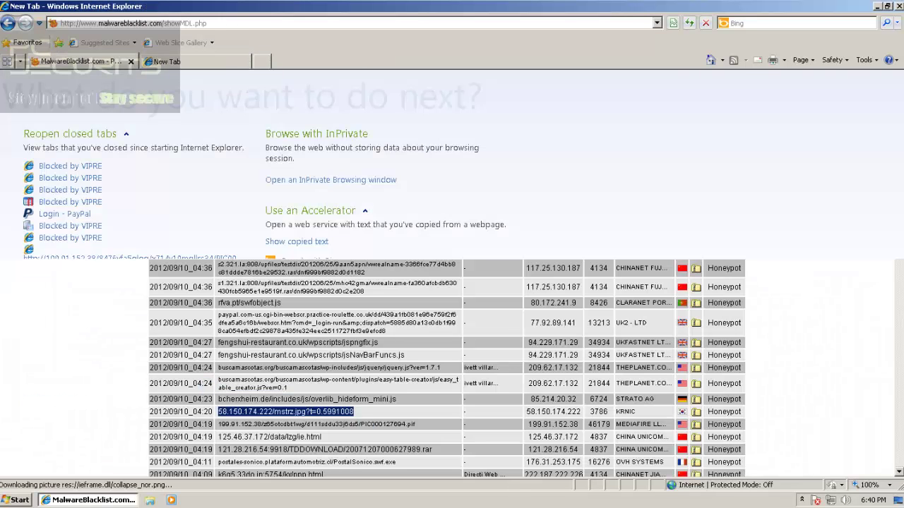
{"action": "key", "text": "ctrl+v"}
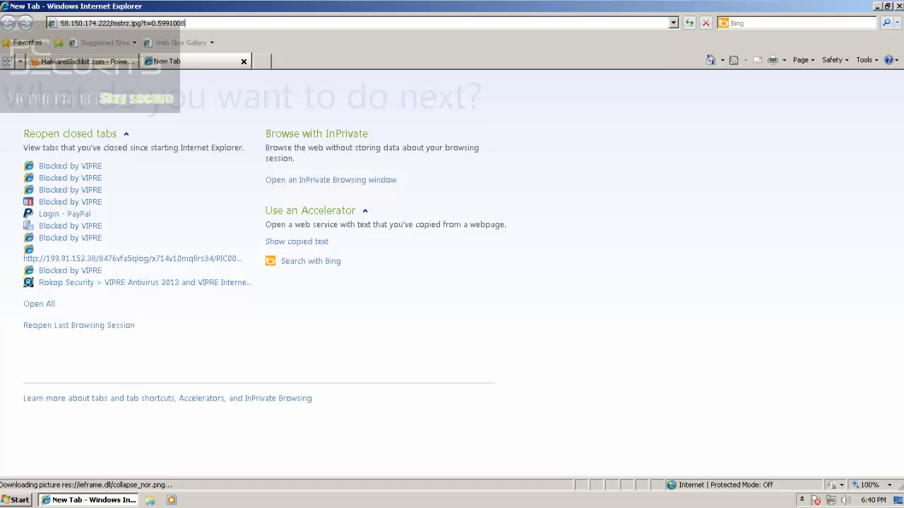
{"action": "key", "text": "Return"}
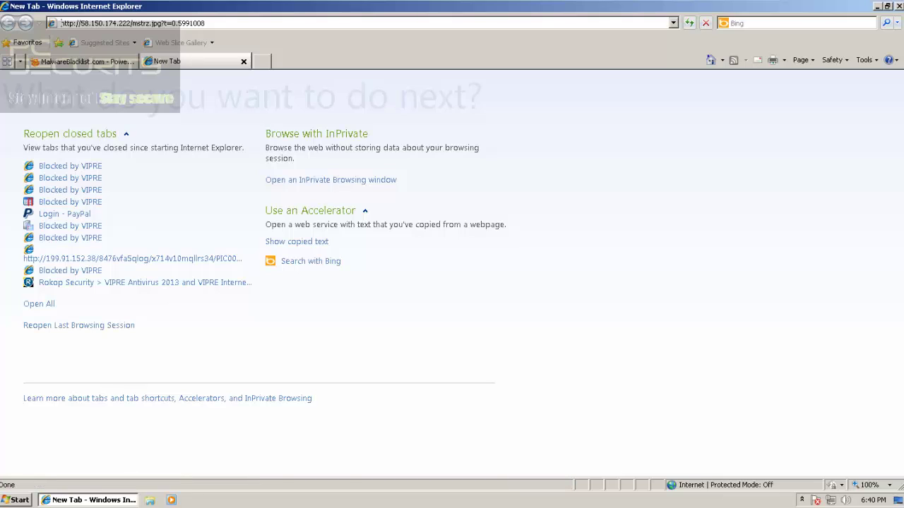
Load the 199.91.152.38 .pif URL in the empty tab
{"action": "key", "text": "ctrl+t"}
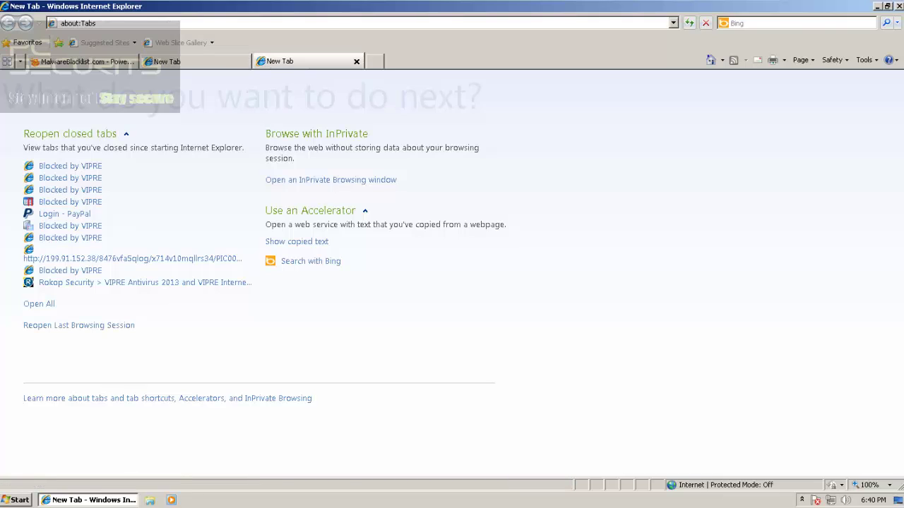
{"action": "left_click", "coordinate": [357, 62]}
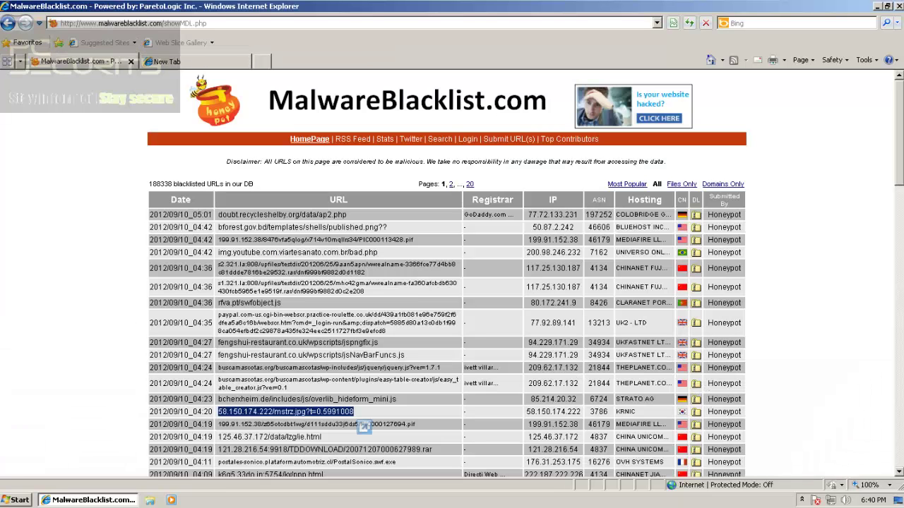
{"action": "triple_click", "coordinate": [284, 424]}
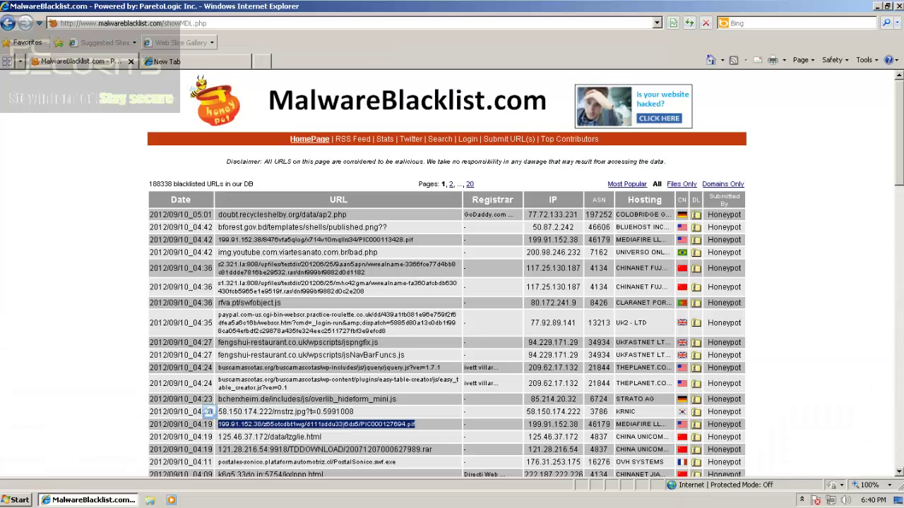
{"action": "left_click", "coordinate": [185, 61]}
{"action": "left_click", "coordinate": [62, 24]}
{"action": "key", "text": "ctrl+v"}
{"action": "key", "text": "Return"}
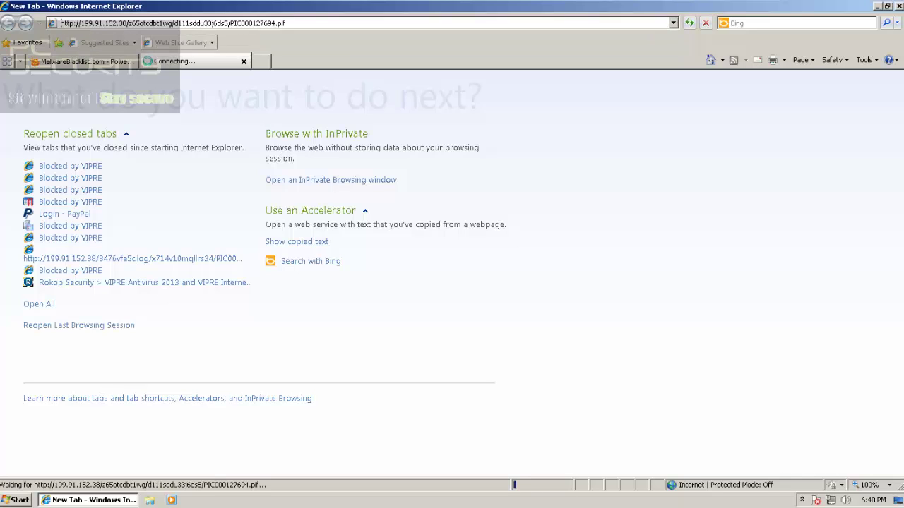
Close the stalled tab and load the 125.46.37.172/data/lzg/ie.html URL
{"action": "left_click", "coordinate": [113, 62]}
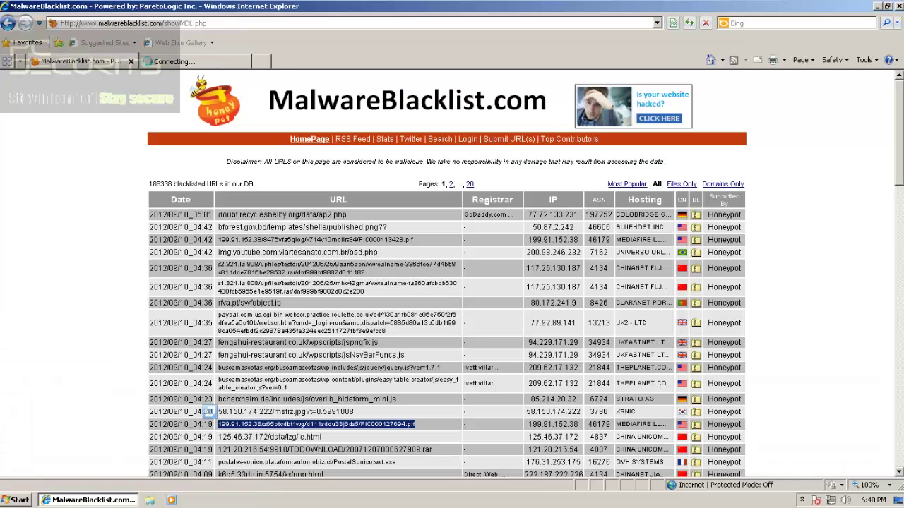
{"action": "left_click", "coordinate": [255, 412]}
{"action": "triple_click", "coordinate": [286, 437]}
{"action": "key", "text": "ctrl+c"}
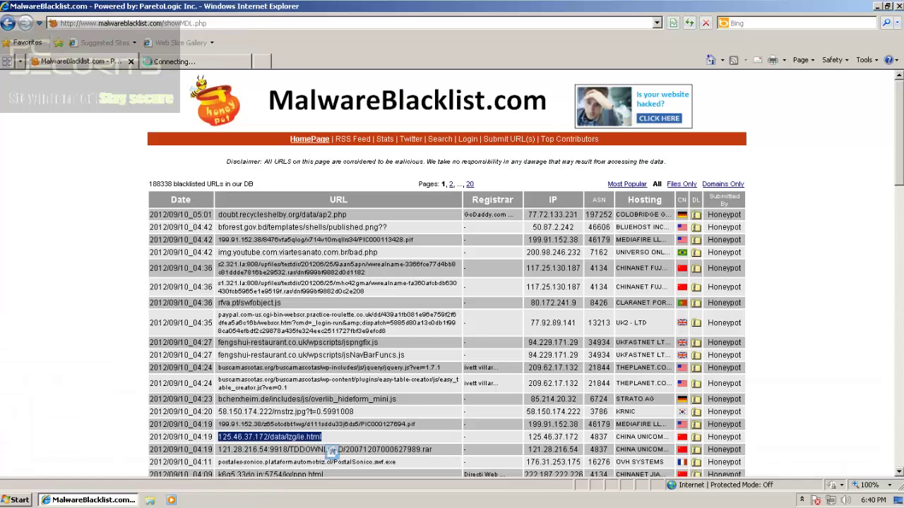
{"action": "left_click", "coordinate": [262, 61]}
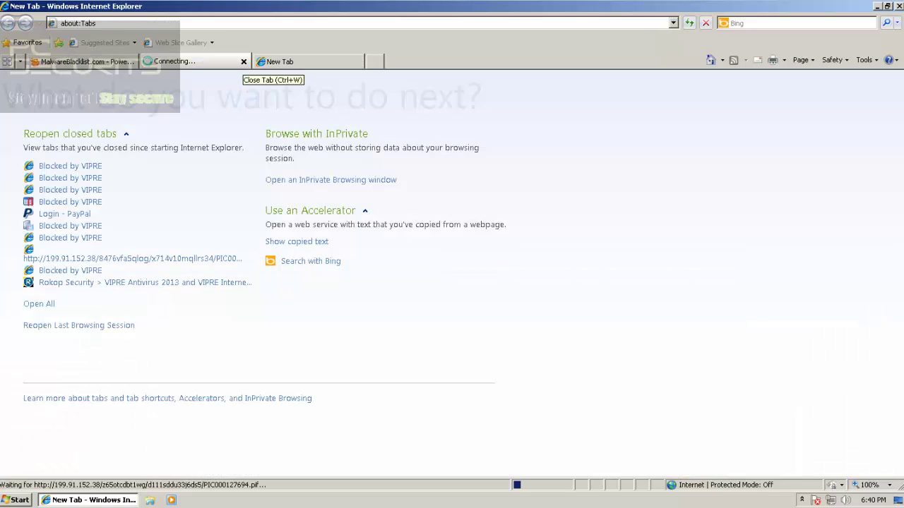
{"action": "left_click", "coordinate": [243, 62]}
{"action": "left_click", "coordinate": [176, 24]}
{"action": "key", "text": "ctrl+v"}
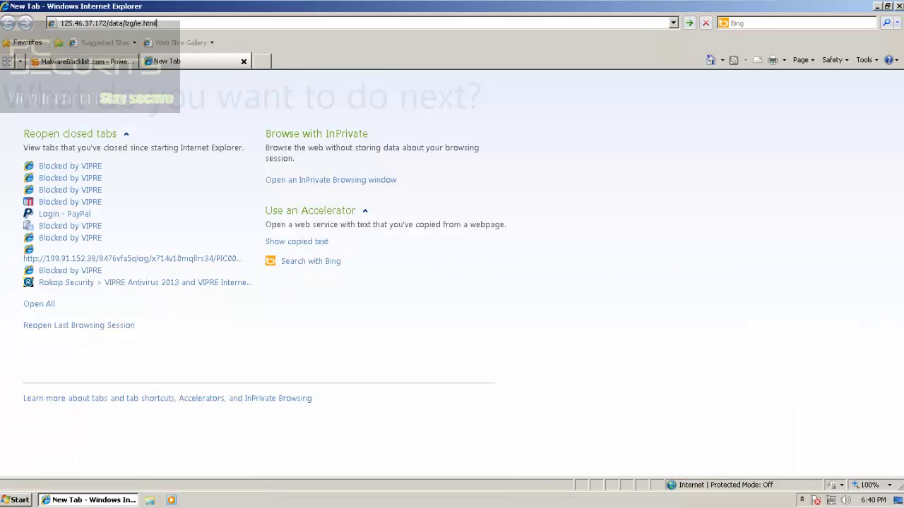
{"action": "key", "text": "Return"}
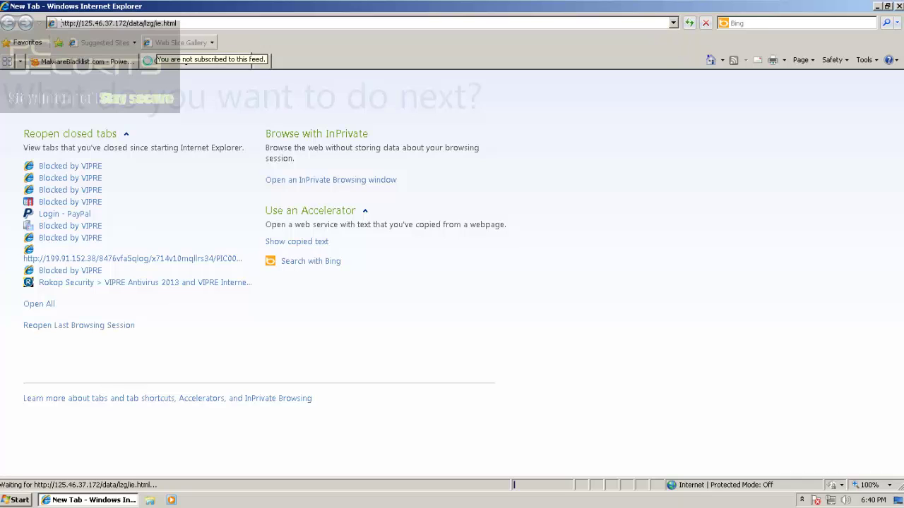
Load the 121.28.216.54 .rar download URL in a new tab
{"action": "left_click", "coordinate": [86, 62]}
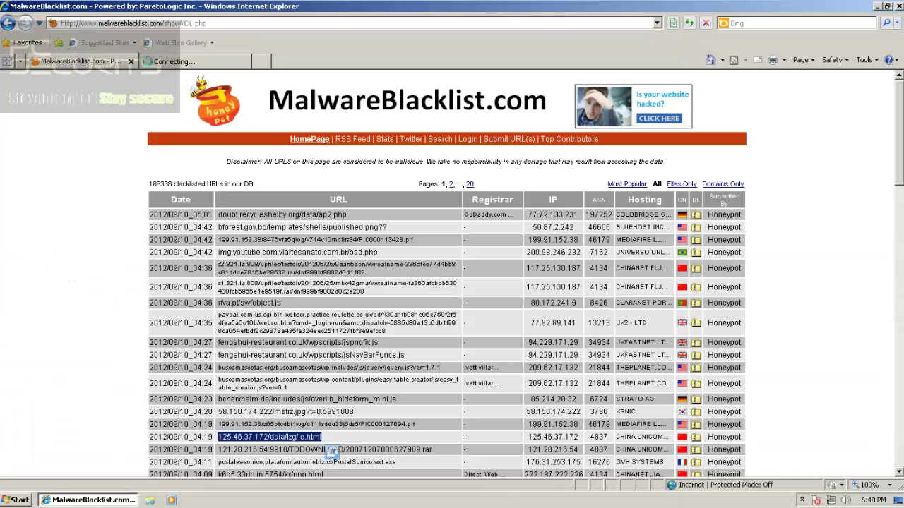
{"action": "triple_click", "coordinate": [330, 450]}
{"action": "key", "text": "ctrl+c"}
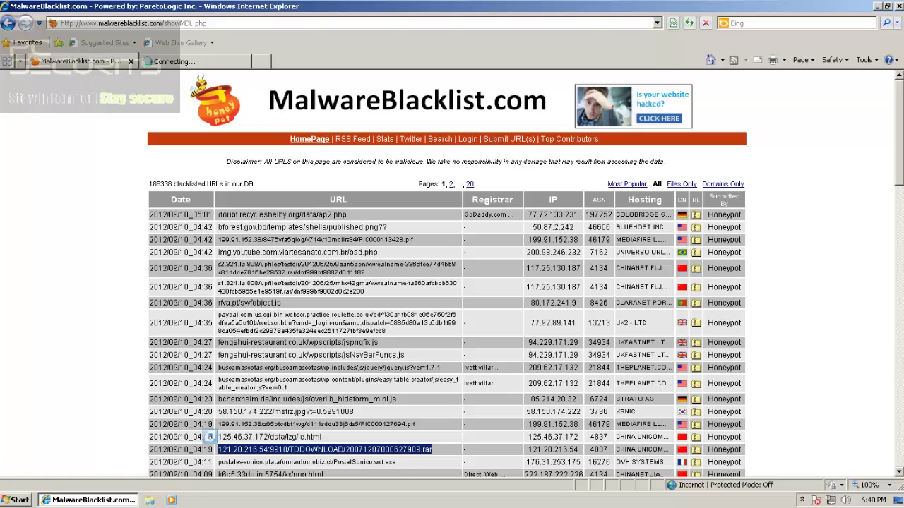
{"action": "key", "text": "ctrl+t"}
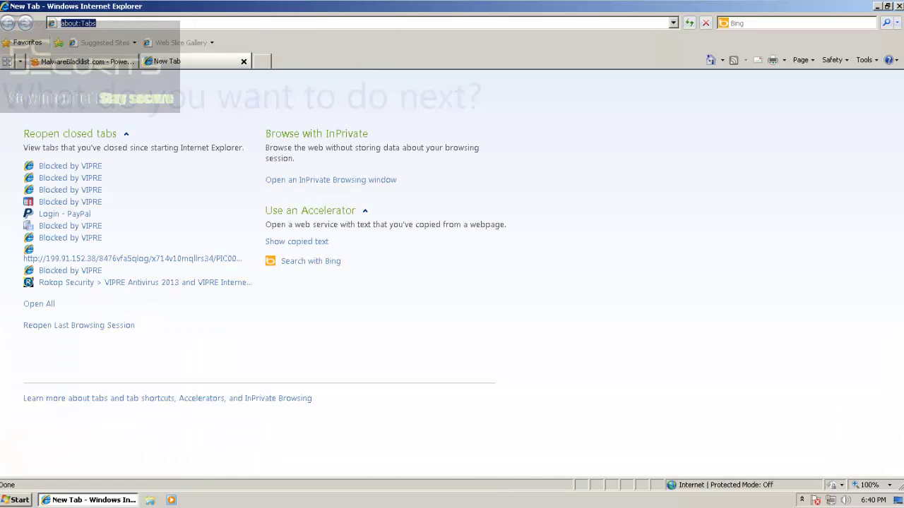
{"action": "key", "text": "ctrl+v"}
{"action": "key", "text": "Return"}
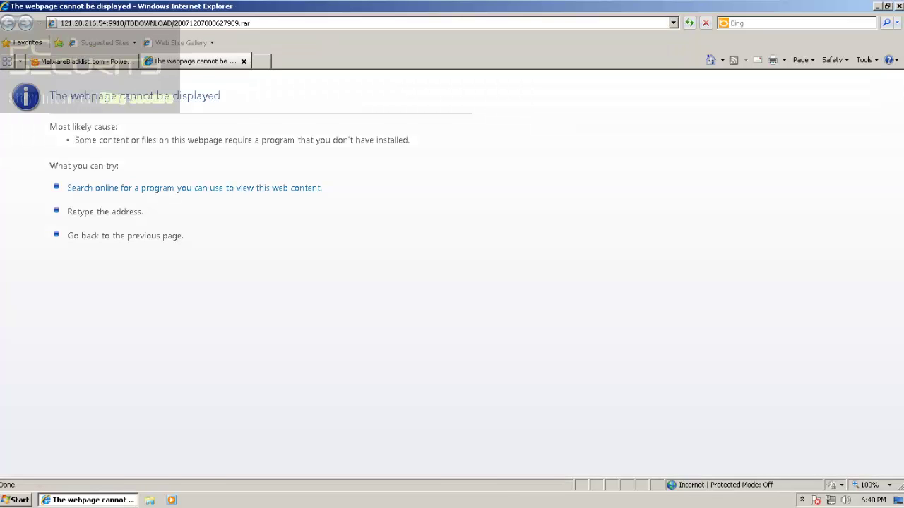
Load the PostalSonico.swf.exe URL in the error tab, then select the next blacklist entry
{"action": "key", "text": "ctrl+Tab"}
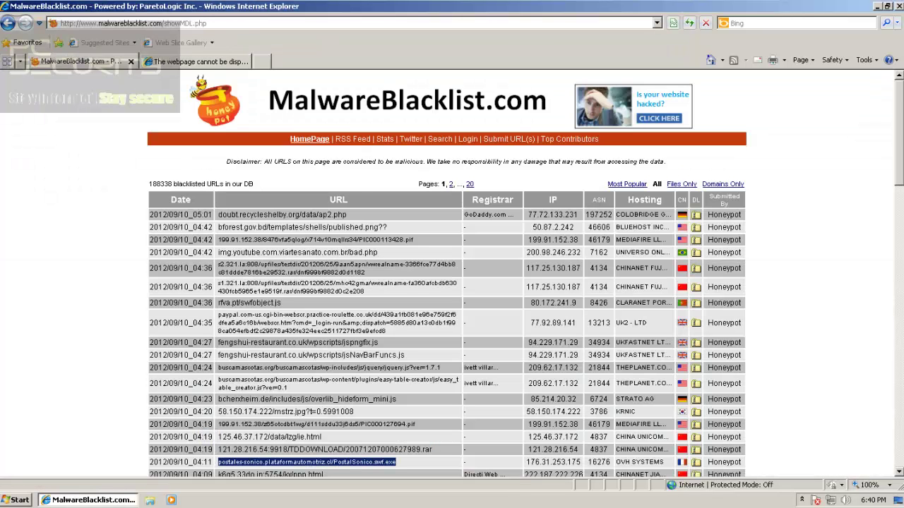
{"action": "key", "text": "ctrl+Tab"}
{"action": "key", "text": "alt+d"}
{"action": "type", "text": "postales-sonico.plataformautomotriz.cl/PostalSonico.swf.exe"}
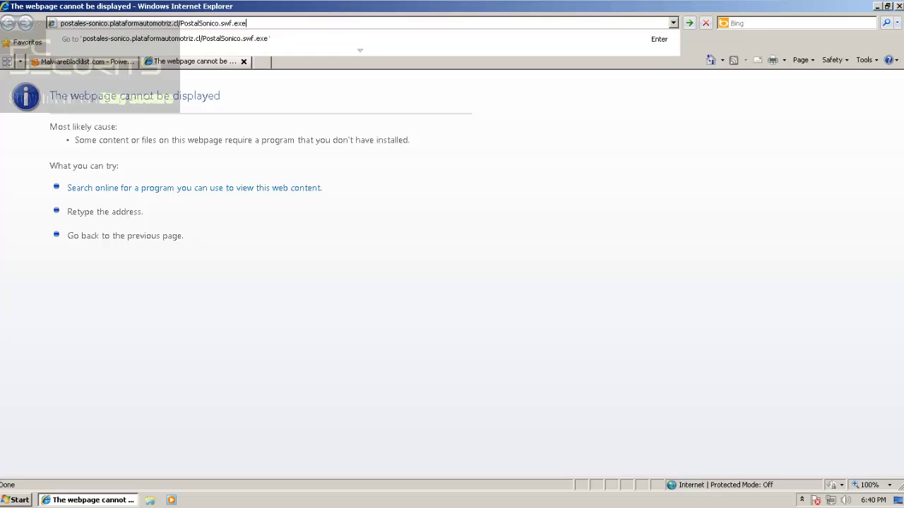
{"action": "key", "text": "Return"}
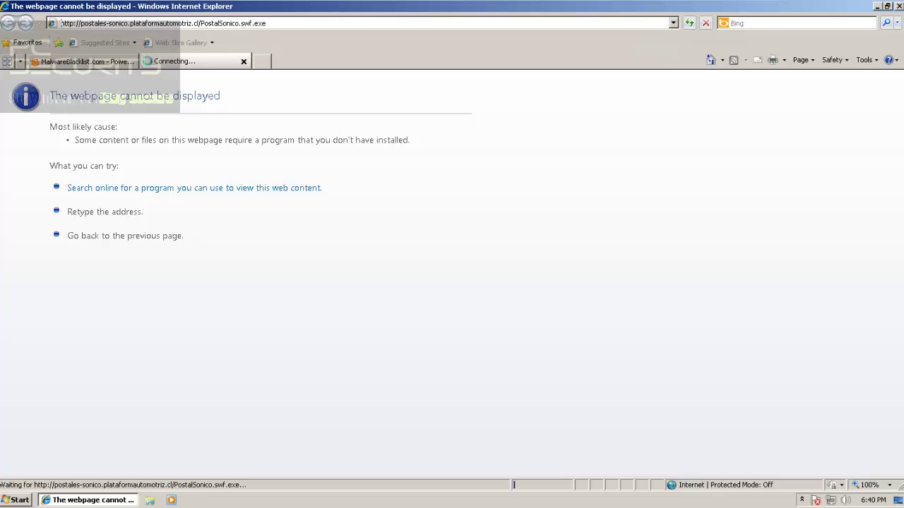
{"action": "key", "text": "ctrl+Tab"}
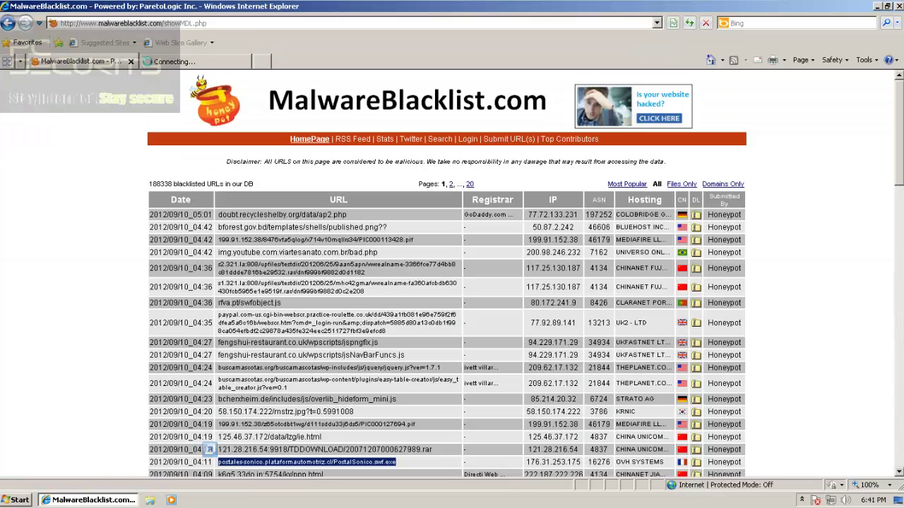
{"action": "scroll", "coordinate": [446, 275], "scroll_direction": "down", "scroll_amount": 3}
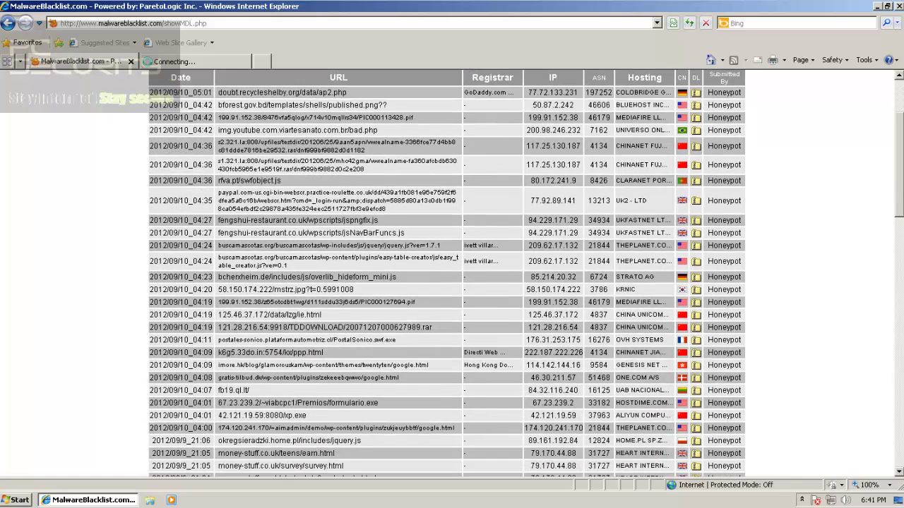
{"action": "triple_click", "coordinate": [315, 316]}
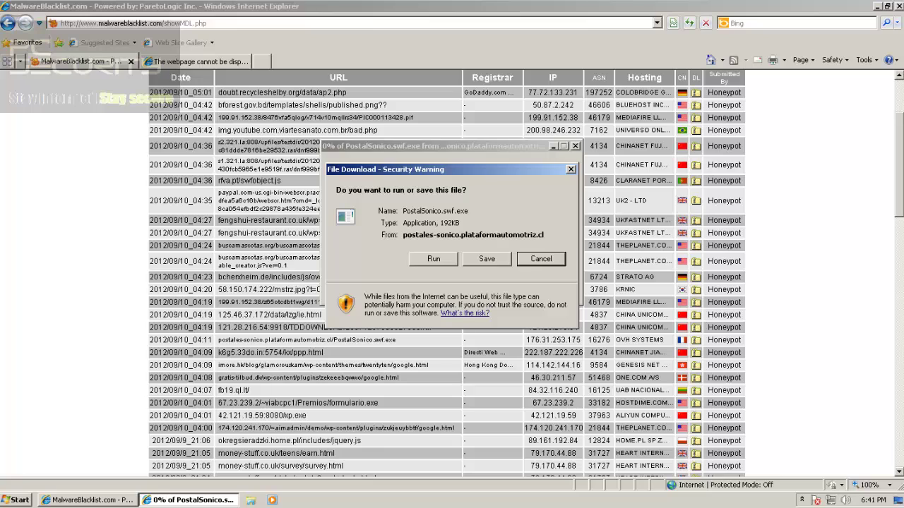
Save PostalSonico.swf.exe to the Desktop
{"action": "left_click", "coordinate": [434, 259]}
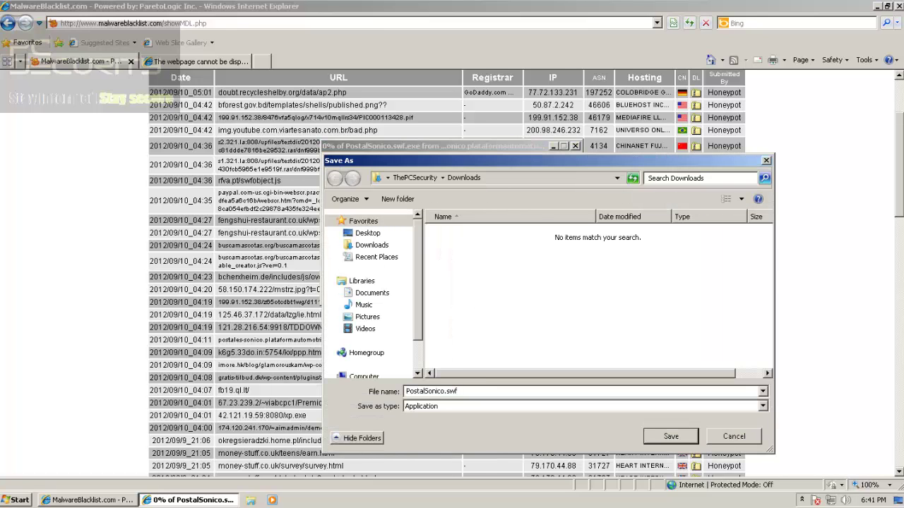
{"action": "left_click", "coordinate": [367, 232]}
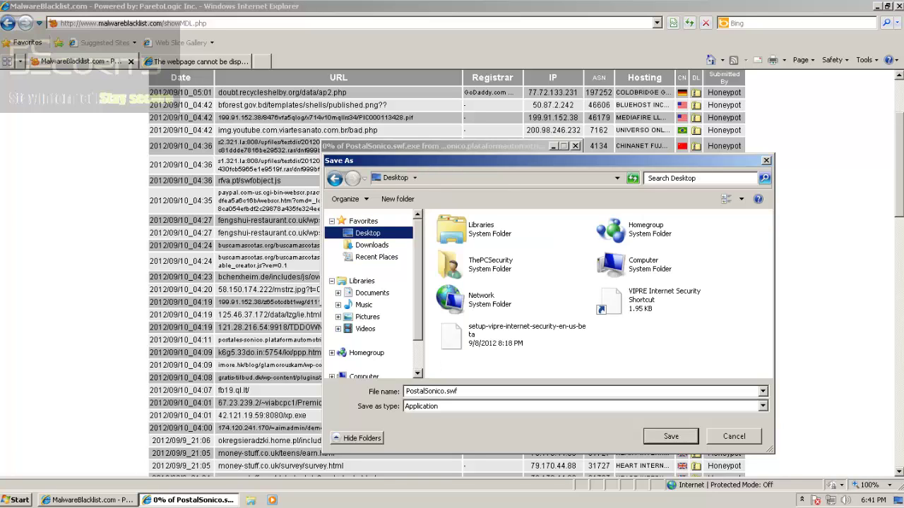
{"action": "key", "text": "Return"}
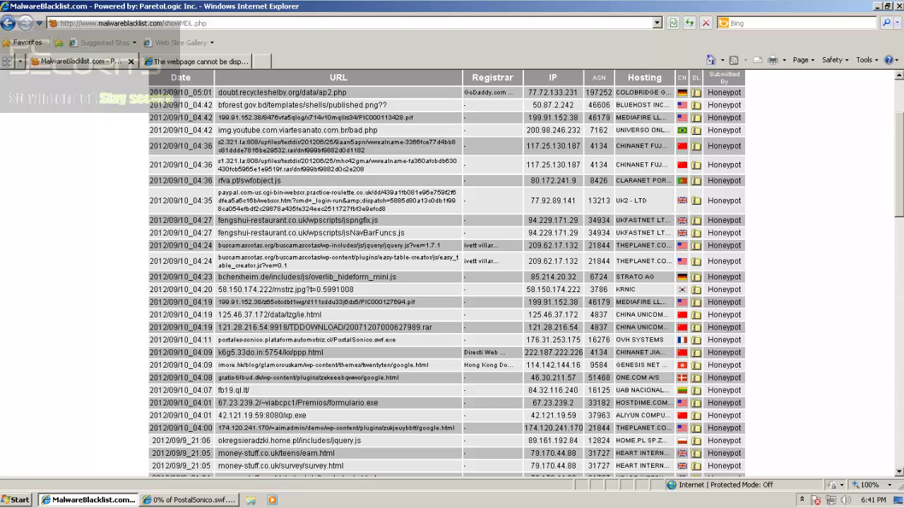
Load the bcherxheim.de script URL in the error-page tab
{"action": "triple_click", "coordinate": [309, 277]}
{"action": "key", "text": "ctrl+c"}
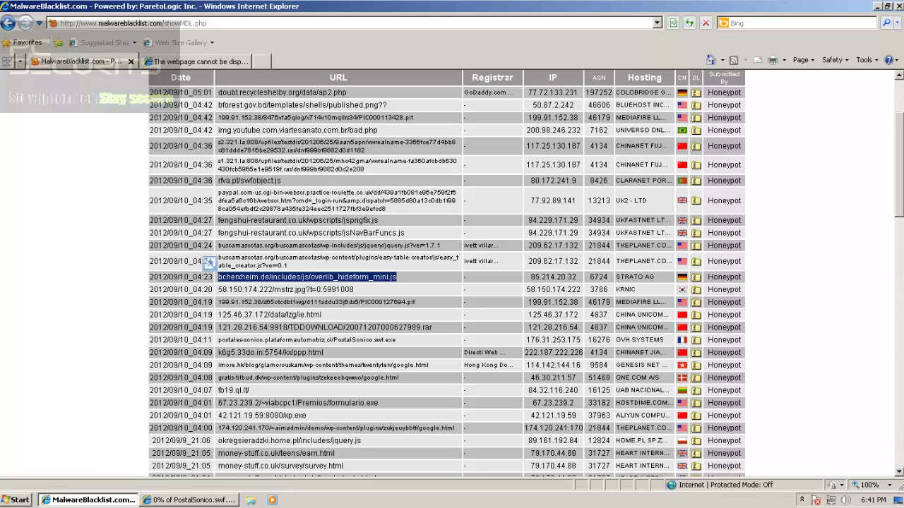
{"action": "key", "text": "ctrl+Tab"}
{"action": "key", "text": "alt+d"}
{"action": "key", "text": "ctrl+v"}
{"action": "key", "text": "Return"}
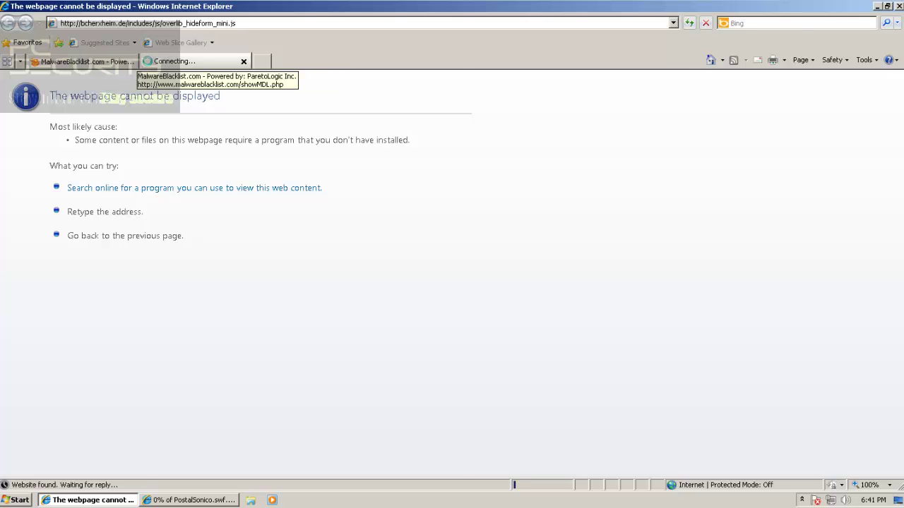
Select the 125.46.37.172 URL in the MalwareBlacklist list
{"action": "left_click", "coordinate": [106, 61]}
{"action": "left_click_drag", "start_coordinate": [218, 315], "coordinate": [322, 315]}
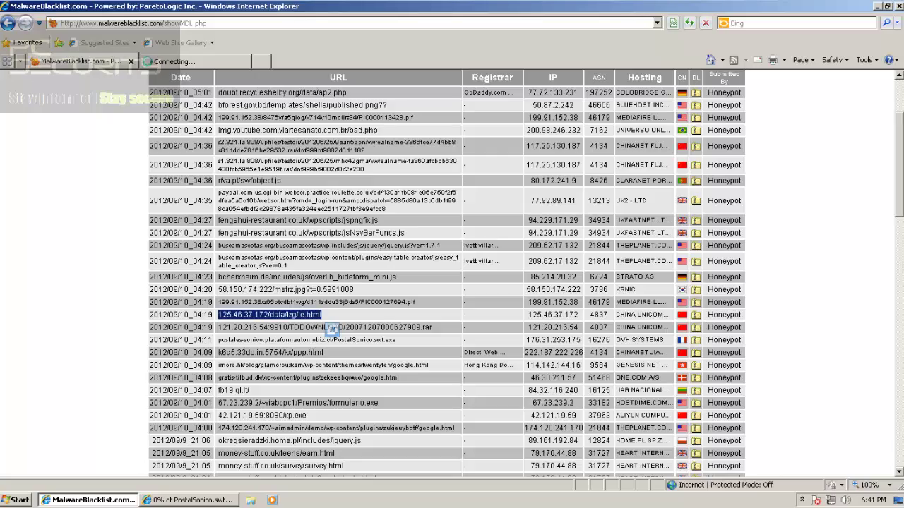
{"action": "scroll", "coordinate": [447, 273], "scroll_direction": "down", "scroll_amount": 2}
{"action": "scroll", "coordinate": [446, 274], "scroll_direction": "up", "scroll_amount": 4}
{"action": "scroll", "coordinate": [447, 274], "scroll_direction": "down", "scroll_amount": 5}
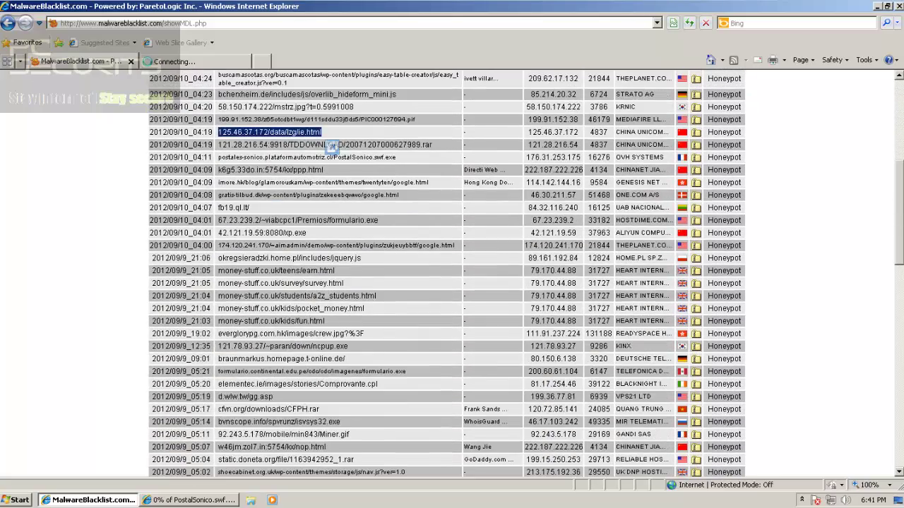
Load the gratis-tilbud.dk URL in a new tab
{"action": "triple_click", "coordinate": [244, 195]}
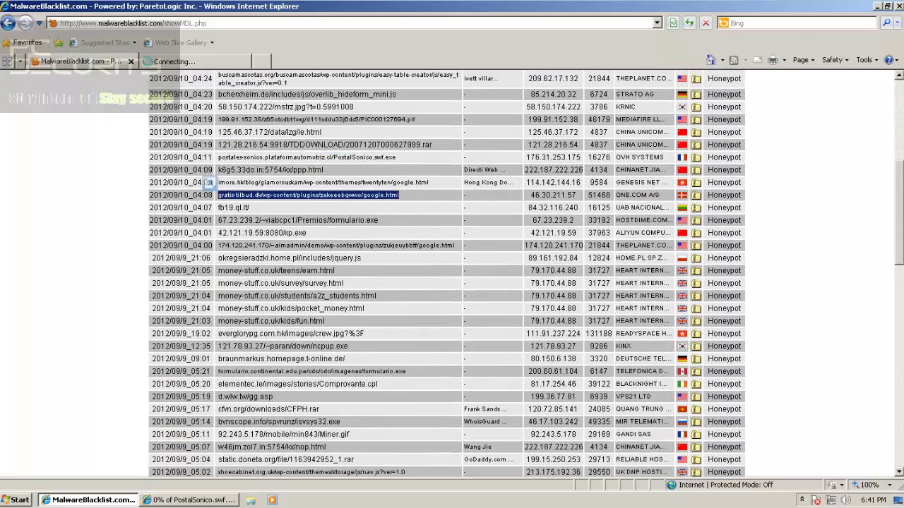
{"action": "left_click", "coordinate": [219, 61]}
{"action": "left_click", "coordinate": [262, 62]}
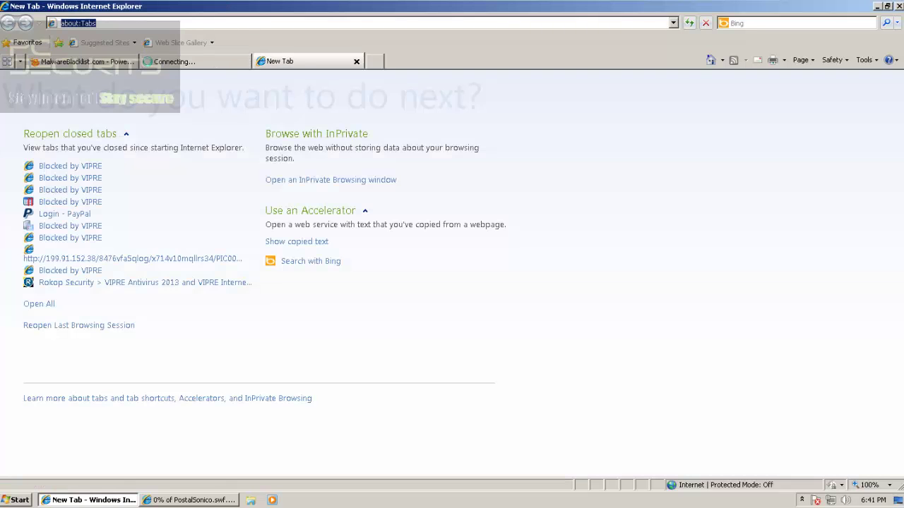
{"action": "key", "text": "ctrl+v"}
{"action": "key", "text": "Return"}
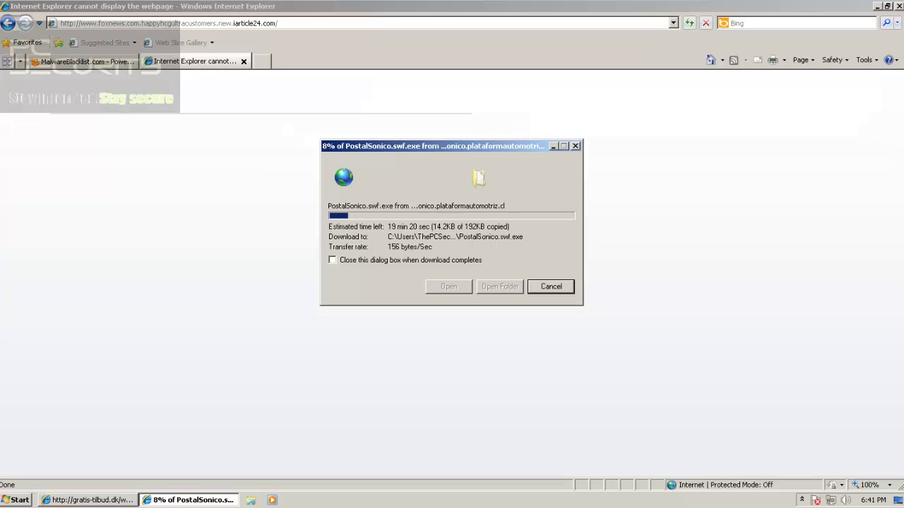
Cancel the PostalSonico.swf.exe download and close the cannot-display error tab
{"action": "left_click", "coordinate": [551, 286]}
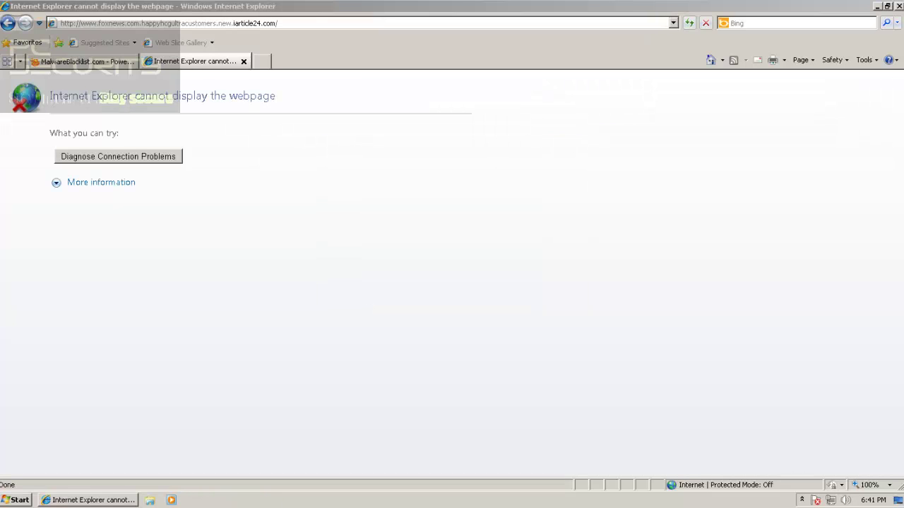
{"action": "left_click", "coordinate": [262, 61]}
{"action": "left_click", "coordinate": [213, 62]}
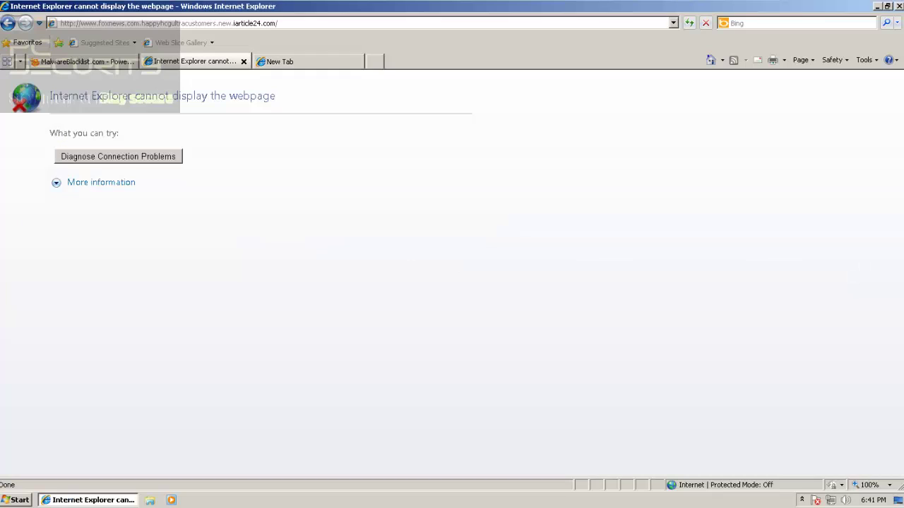
{"action": "left_click", "coordinate": [243, 61]}
Load the fb19.ql.lt/ URL in the new tab
{"action": "left_click", "coordinate": [86, 62]}
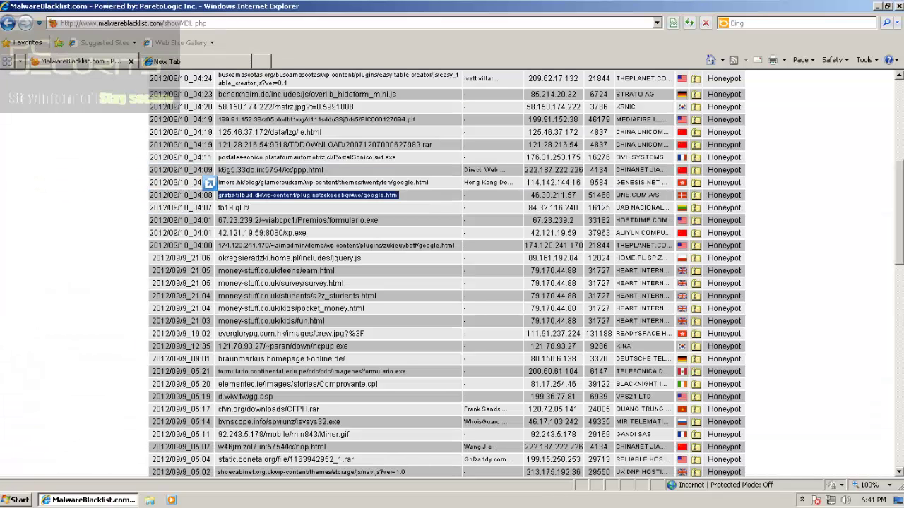
{"action": "triple_click", "coordinate": [245, 208]}
{"action": "key", "text": "ctrl+c"}
{"action": "left_click", "coordinate": [169, 62]}
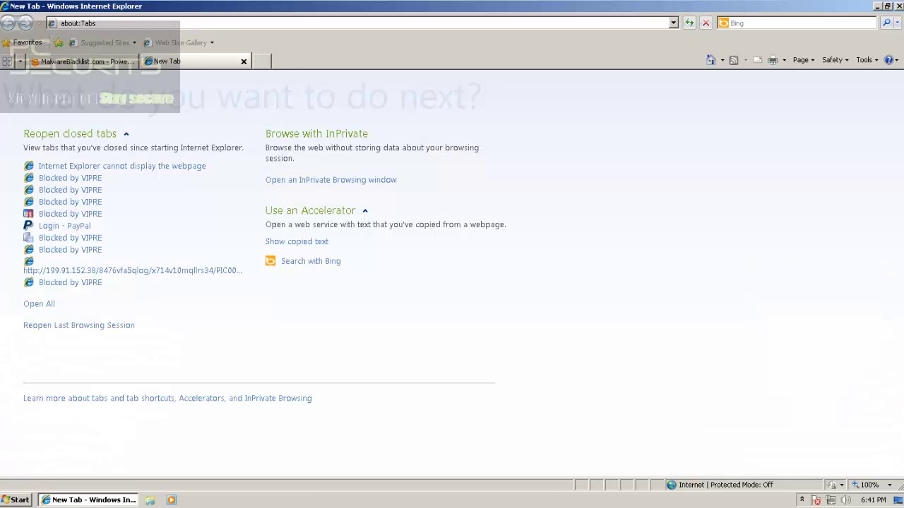
{"action": "left_click", "coordinate": [65, 24]}
{"action": "key", "text": "ctrl+v"}
{"action": "key", "text": "Return"}
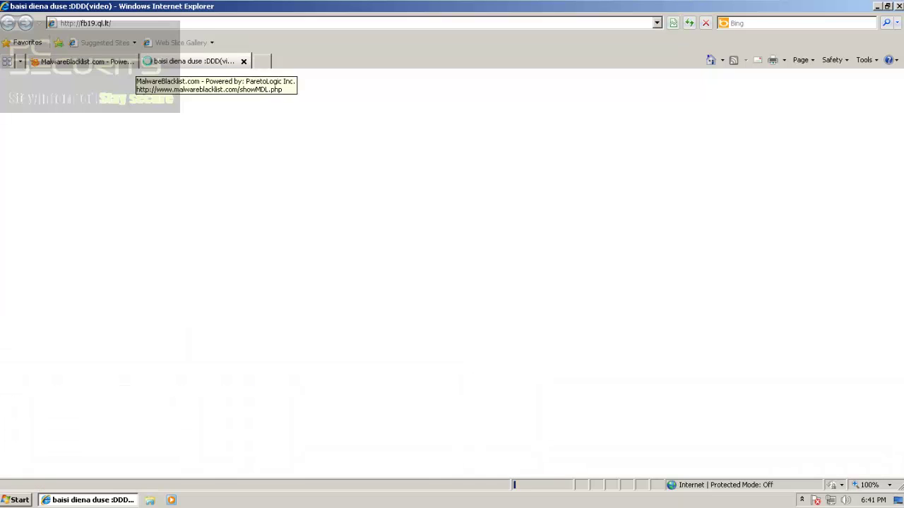
Select the formulario.exe URL and close the fb19.ql.lt page tab, leaving a blank tab
{"action": "left_click", "coordinate": [128, 61]}
{"action": "triple_click", "coordinate": [310, 220]}
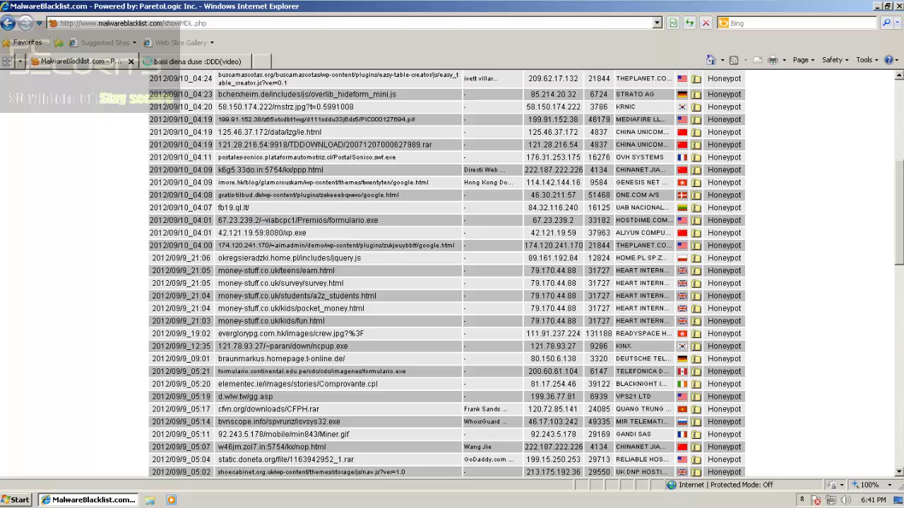
{"action": "left_click_drag", "start_coordinate": [388, 236], "coordinate": [191, 61]}
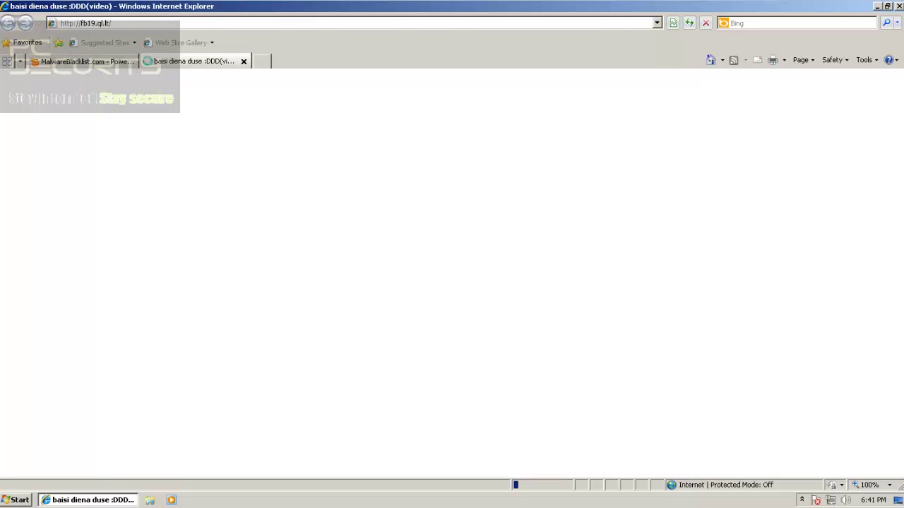
{"action": "left_click", "coordinate": [261, 62]}
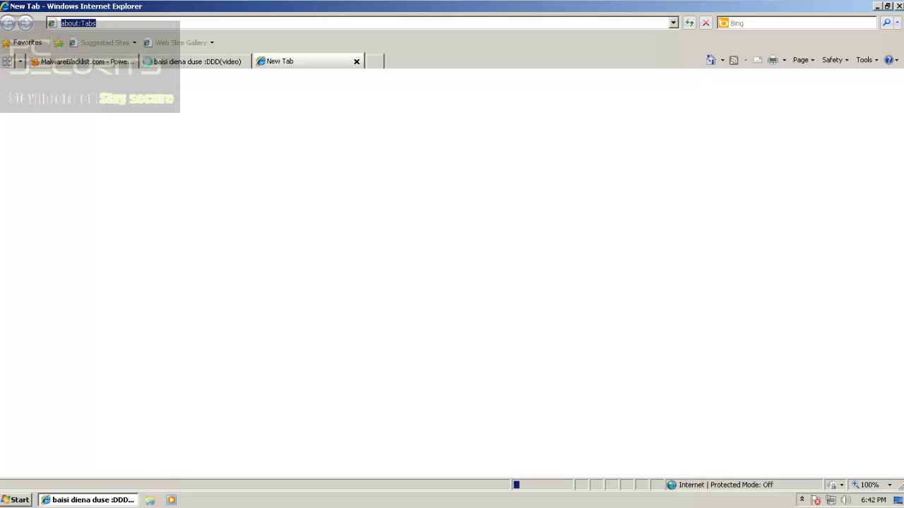
{"action": "left_click", "coordinate": [194, 61]}
{"action": "left_click", "coordinate": [244, 61]}
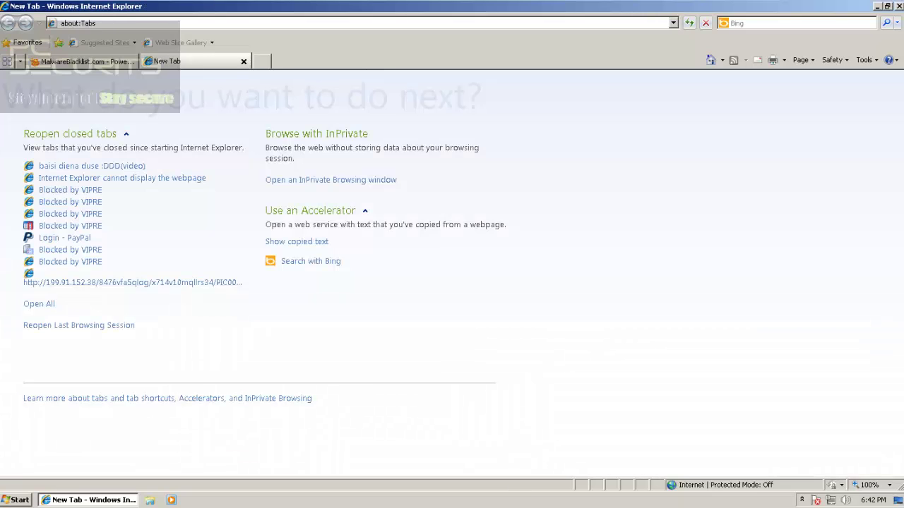
Load the formulario.exe URL in the new tab
{"action": "left_click", "coordinate": [211, 23]}
{"action": "key", "text": "ctrl+v"}
{"action": "key", "text": "Return"}
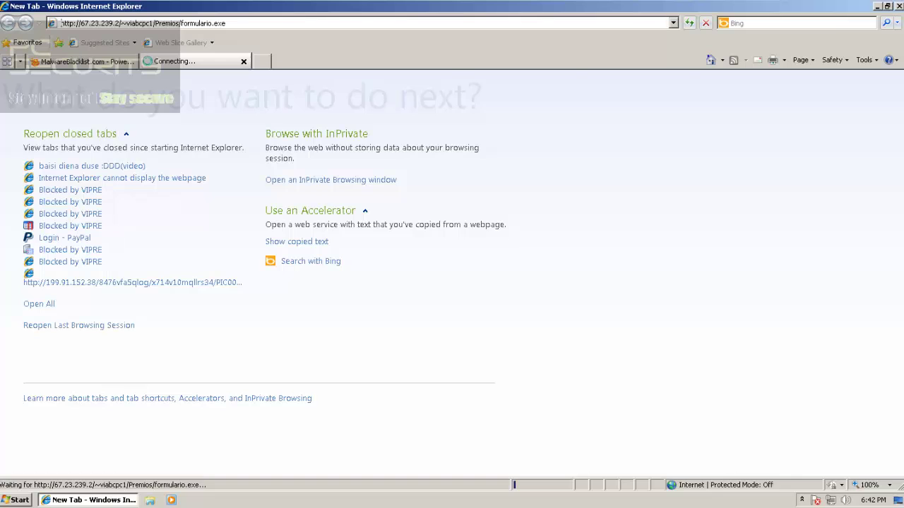
Select the 42.121.19.59:8080/xp.exe URL, open a new tab, and run formulario.exe
{"action": "left_click", "coordinate": [85, 62]}
{"action": "double_click", "coordinate": [288, 233]}
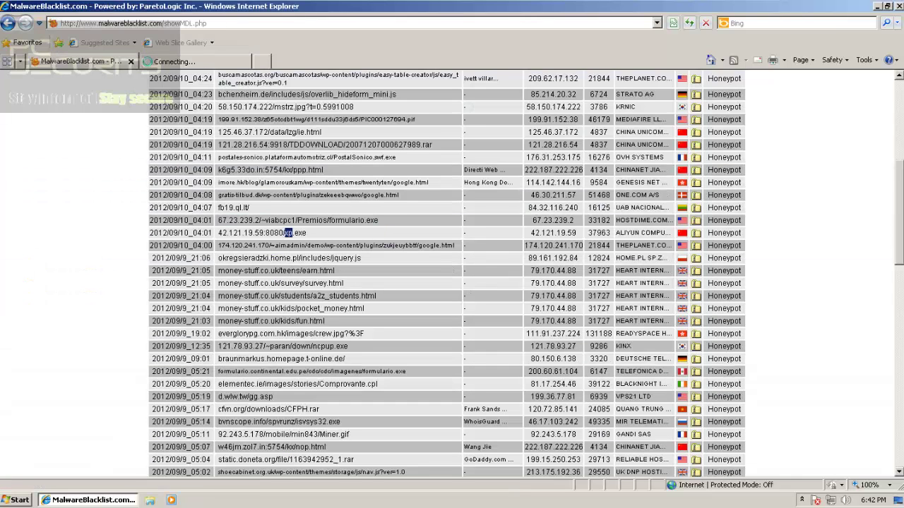
{"action": "triple_click", "coordinate": [288, 233]}
{"action": "key", "text": "ctrl+t"}
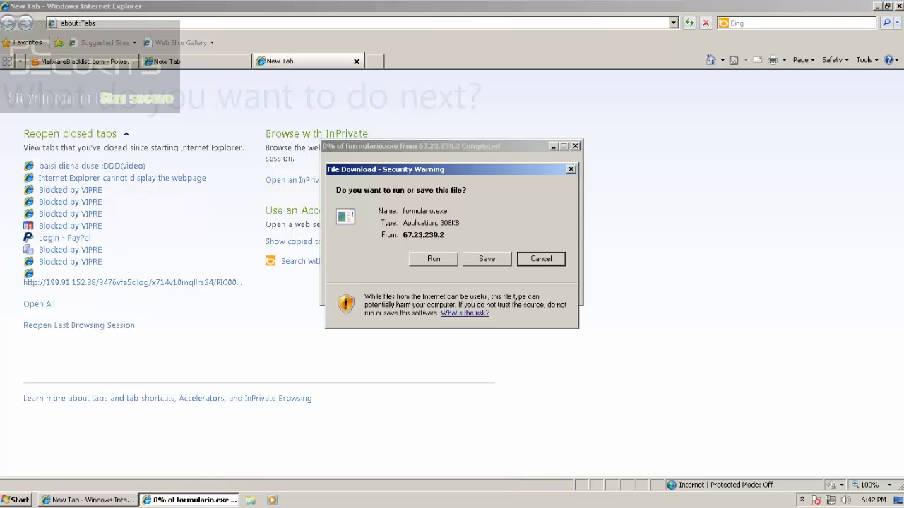
{"action": "left_click", "coordinate": [434, 259]}
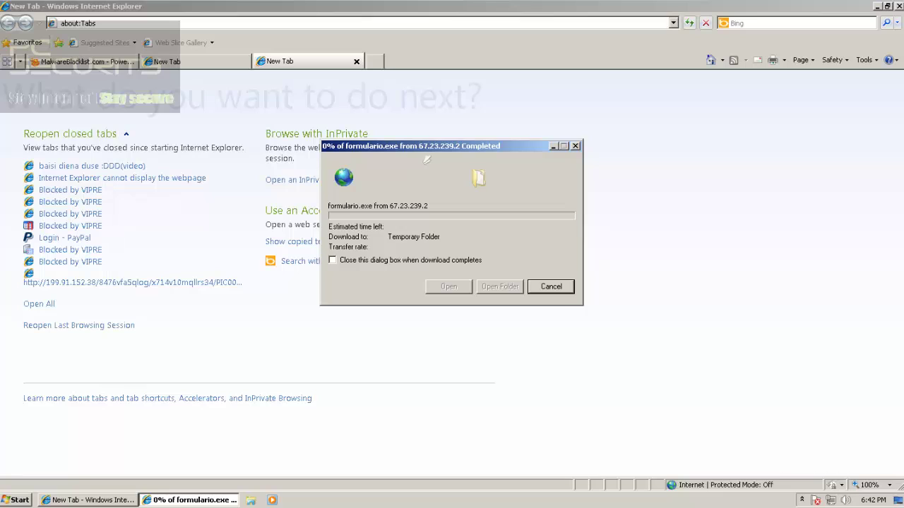
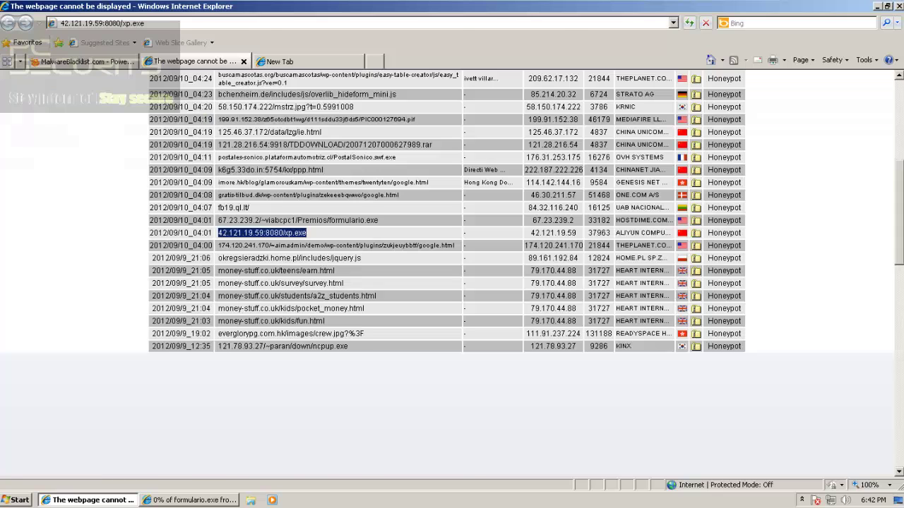
Load the okregsieradzki.home.pl jquery.js URL in the tab that failed to display
{"action": "triple_click", "coordinate": [316, 257]}
{"action": "key", "text": "ctrl+c"}
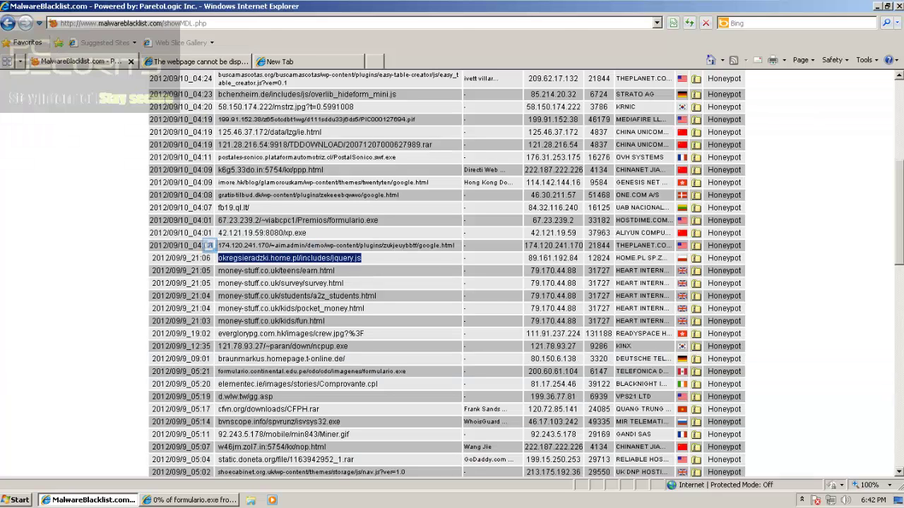
{"action": "left_click", "coordinate": [197, 61]}
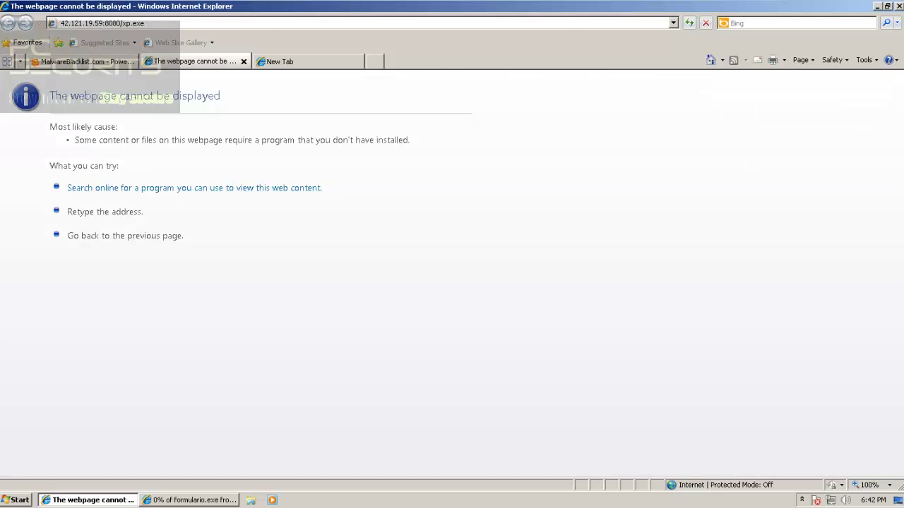
{"action": "left_click", "coordinate": [62, 23]}
{"action": "key", "text": "ctrl+v"}
{"action": "key", "text": "Return"}
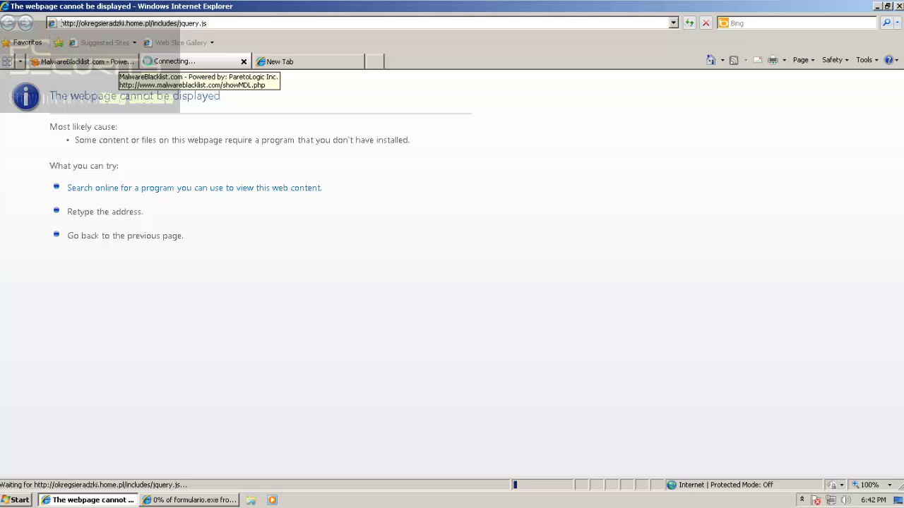
Copy the okregsieradzki jquery.js URL again and load it in a new tab
{"action": "left_click", "coordinate": [110, 61]}
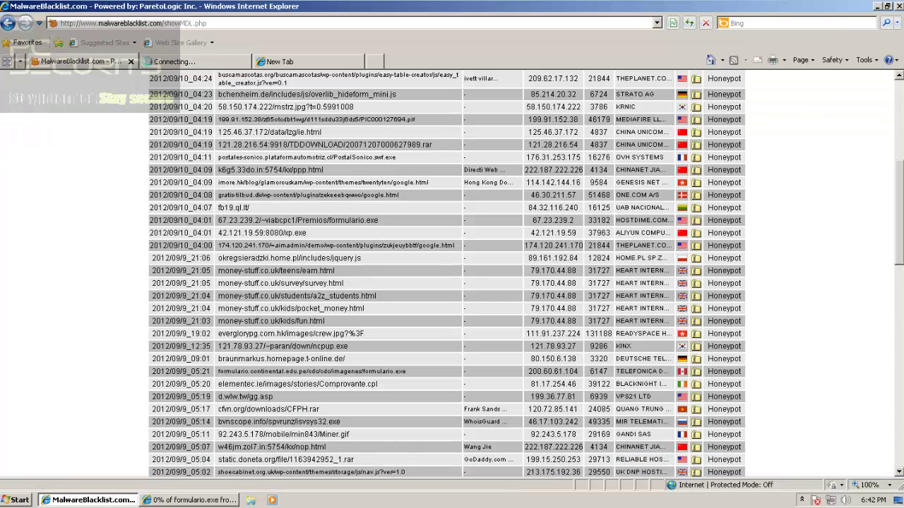
{"action": "triple_click", "coordinate": [315, 259]}
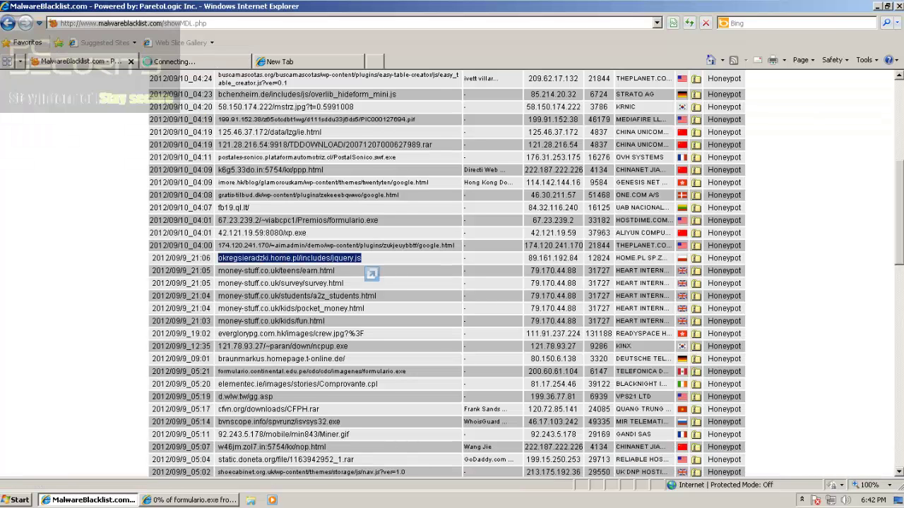
{"action": "key", "text": "ctrl+c"}
{"action": "key", "text": "ctrl+t"}
{"action": "key", "text": "ctrl+v"}
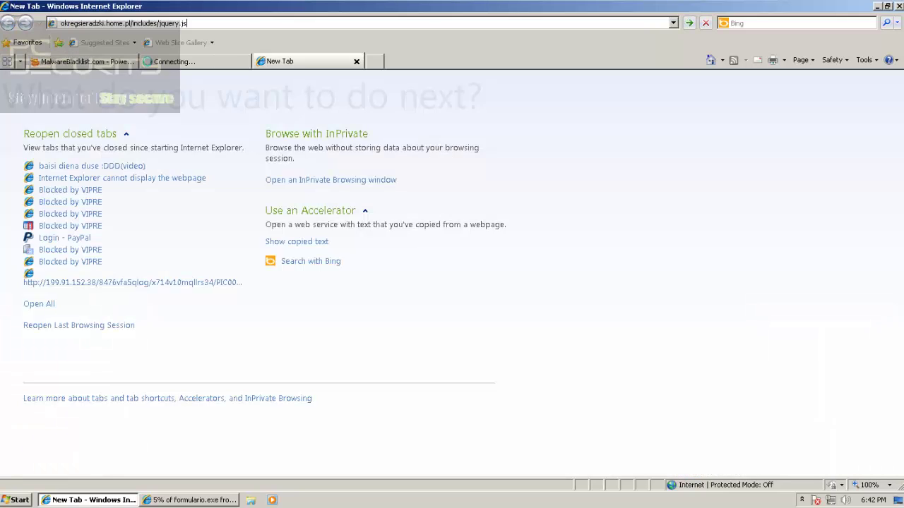
{"action": "key", "text": "Return"}
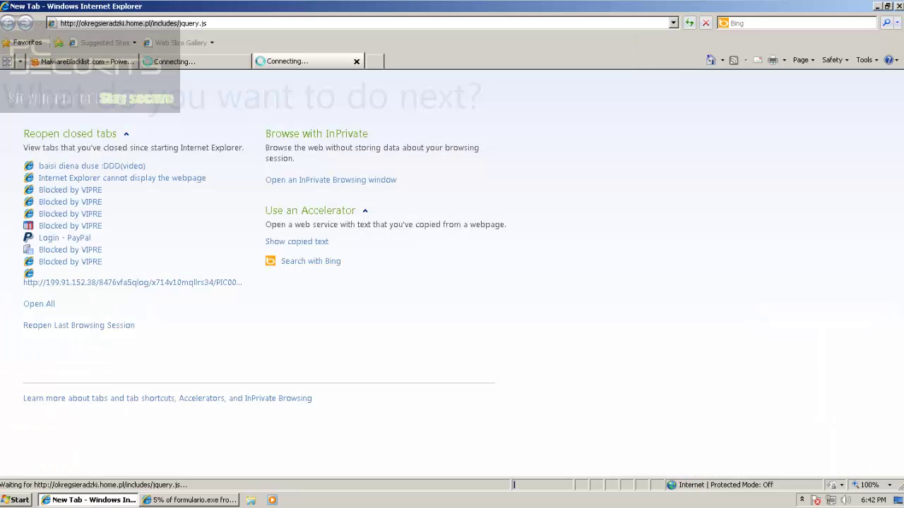
Load the money-stuff.co.uk survey.html URL from the list in another new tab
{"action": "key", "text": "ctrl+Tab"}
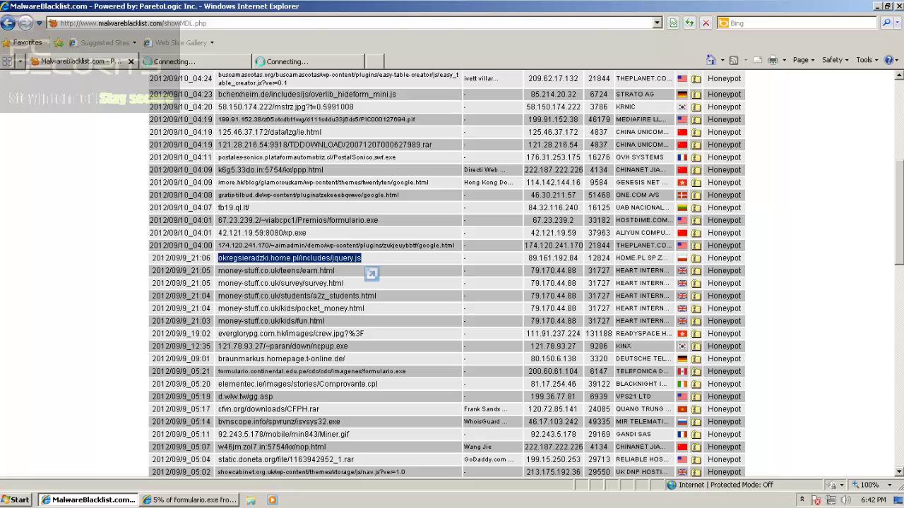
{"action": "left_click_drag", "start_coordinate": [345, 284], "coordinate": [217, 284]}
{"action": "key", "text": "ctrl+c"}
{"action": "key", "text": "ctrl+t"}
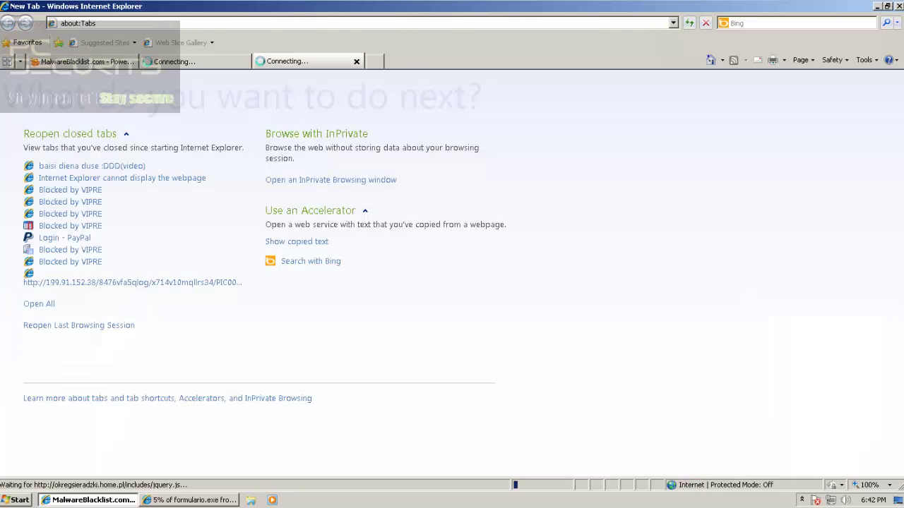
{"action": "key", "text": "ctrl+v"}
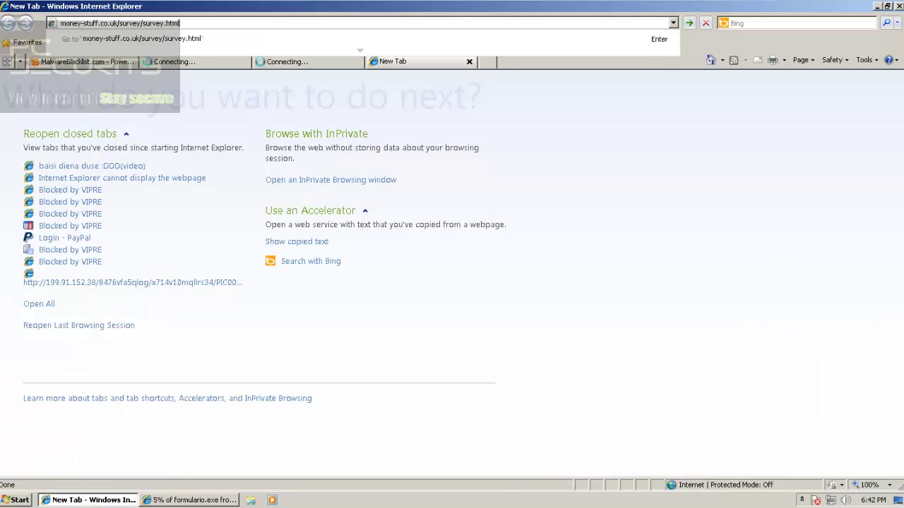
{"action": "key", "text": "Return"}
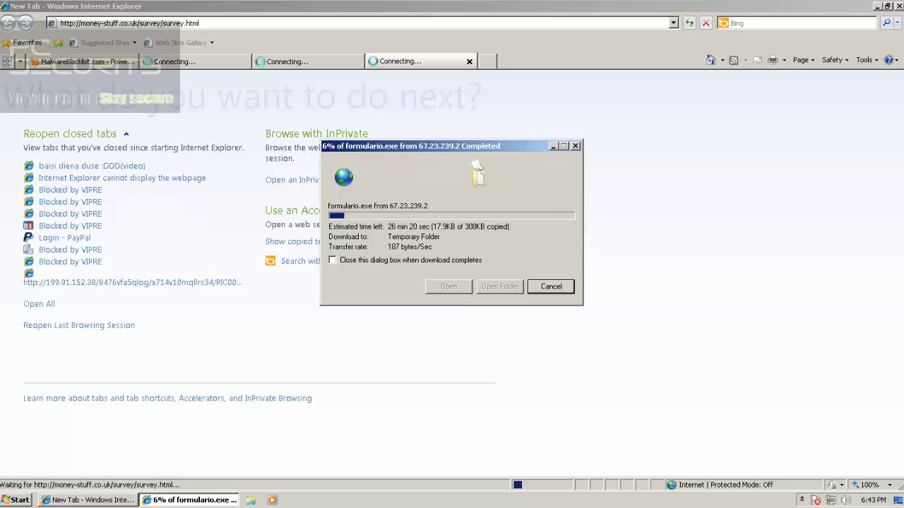
Load the money-stuff a2z_students.html URL in the error page tab
{"action": "left_click", "coordinate": [308, 61]}
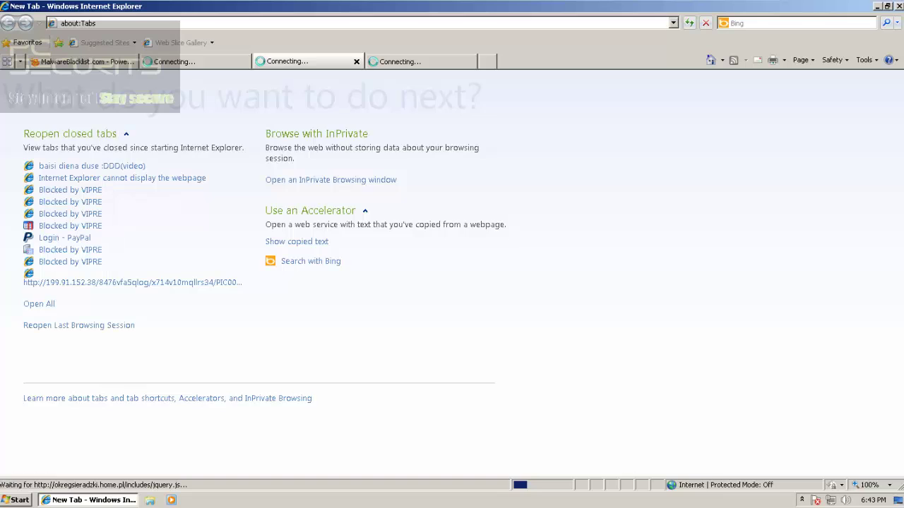
{"action": "key", "text": "ctrl+shift+Tab"}
{"action": "key", "text": "ctrl+shift+Tab"}
{"action": "triple_click", "coordinate": [275, 296]}
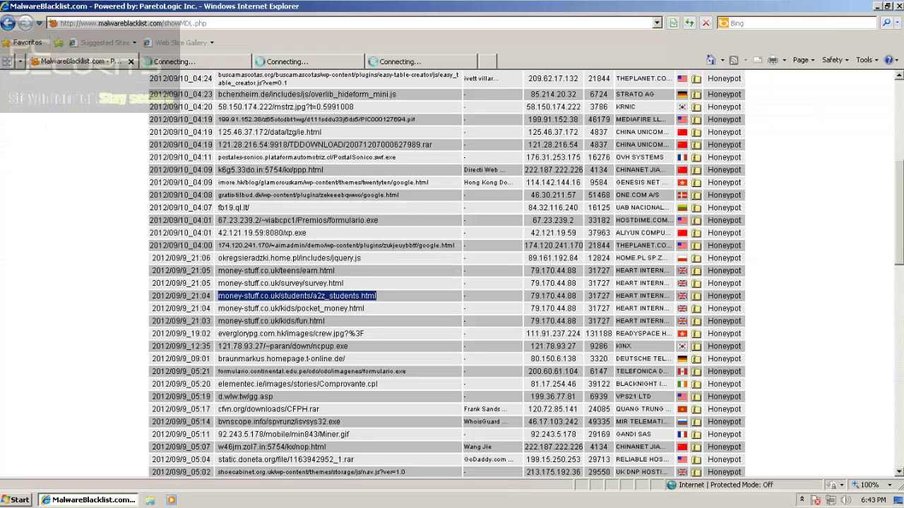
{"action": "key", "text": "ctrl+Tab"}
{"action": "key", "text": "alt+d"}
{"action": "key", "text": "ctrl+v"}
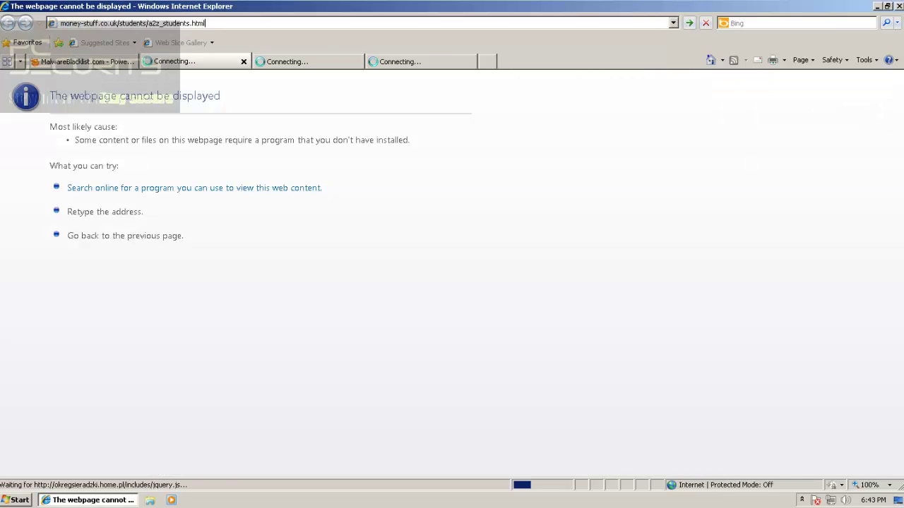
{"action": "key", "text": "Return"}
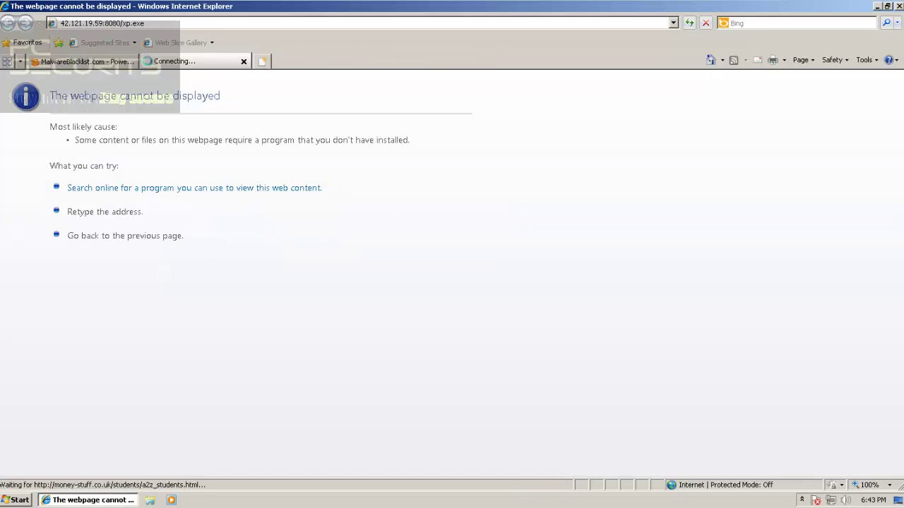
Close the three tabs stuck on Connecting and return to the malware list
{"action": "left_click", "coordinate": [262, 61]}
{"action": "left_click", "coordinate": [238, 62]}
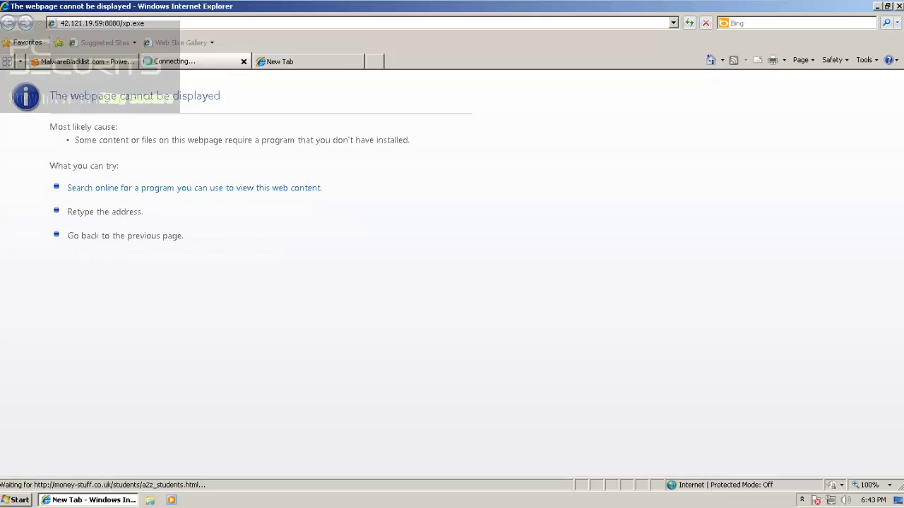
{"action": "left_click", "coordinate": [243, 61]}
{"action": "left_click", "coordinate": [86, 62]}
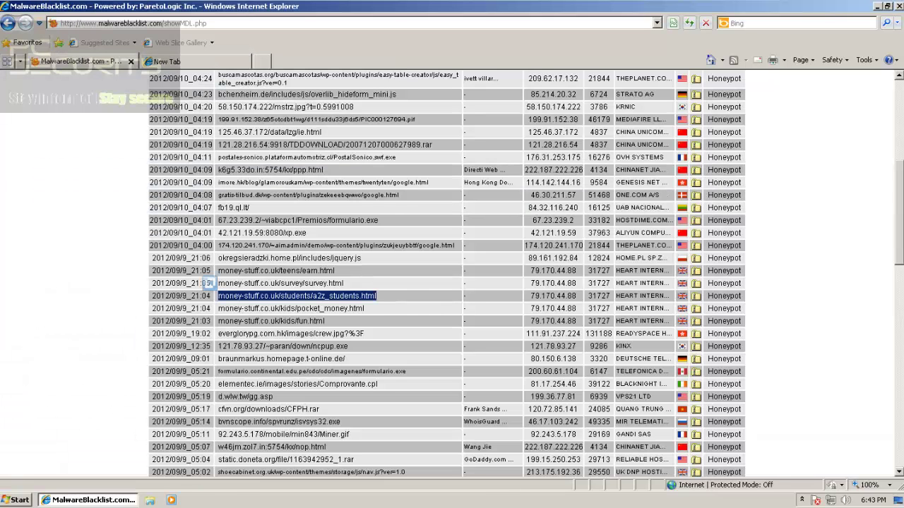
Load the k6g5.33do.in ppp.html URL in the blank tab
{"action": "scroll", "coordinate": [446, 272], "scroll_direction": "up", "scroll_amount": 1}
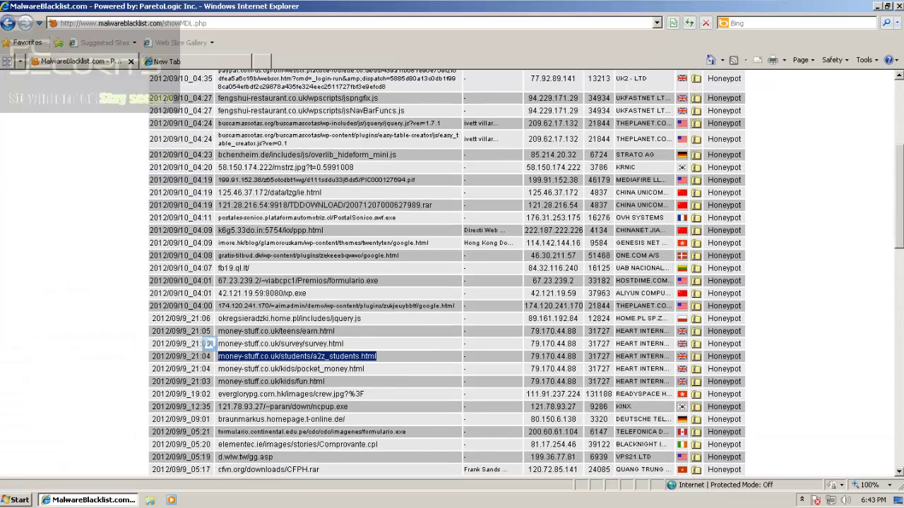
{"action": "left_click_drag", "start_coordinate": [219, 231], "coordinate": [325, 231]}
{"action": "left_click", "coordinate": [169, 61]}
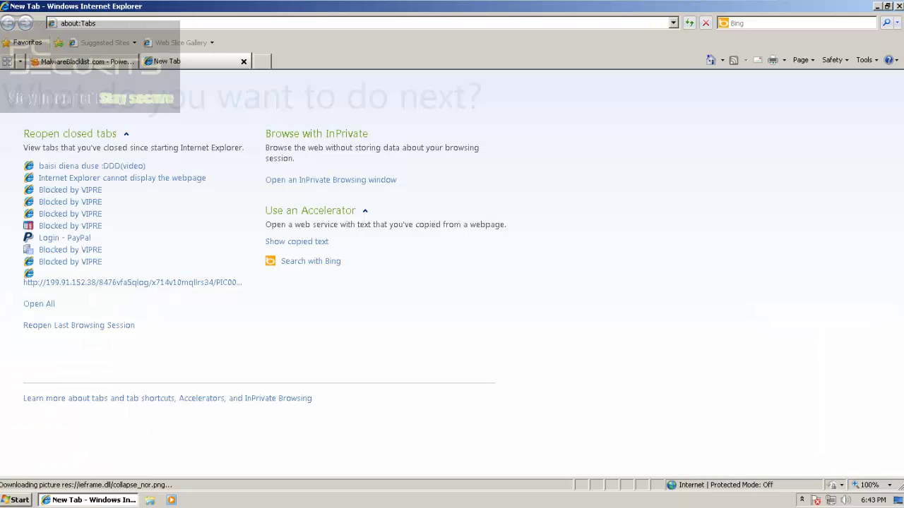
{"action": "left_click", "coordinate": [170, 24]}
{"action": "key", "text": "ctrl+v"}
{"action": "key", "text": "Return"}
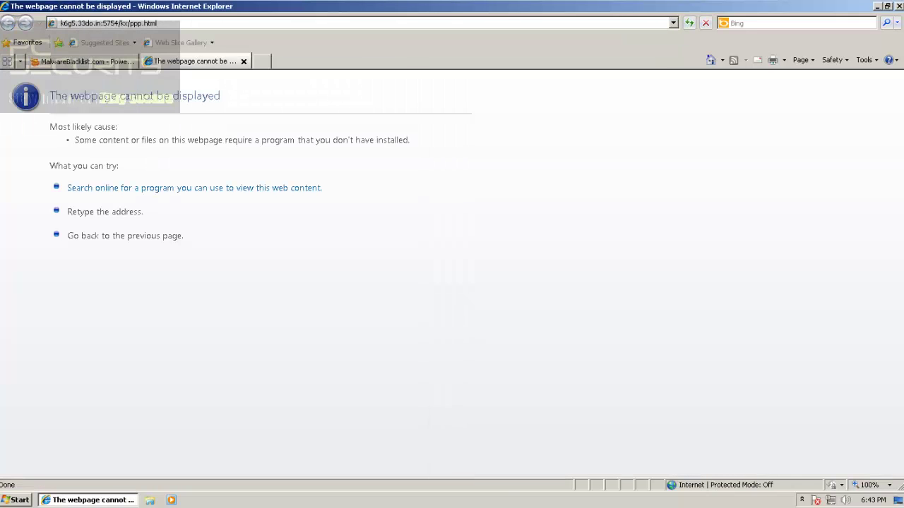
Select the everglorypg.com.hk crew.jpg URL from the list for the error page tab
{"action": "left_click", "coordinate": [87, 61]}
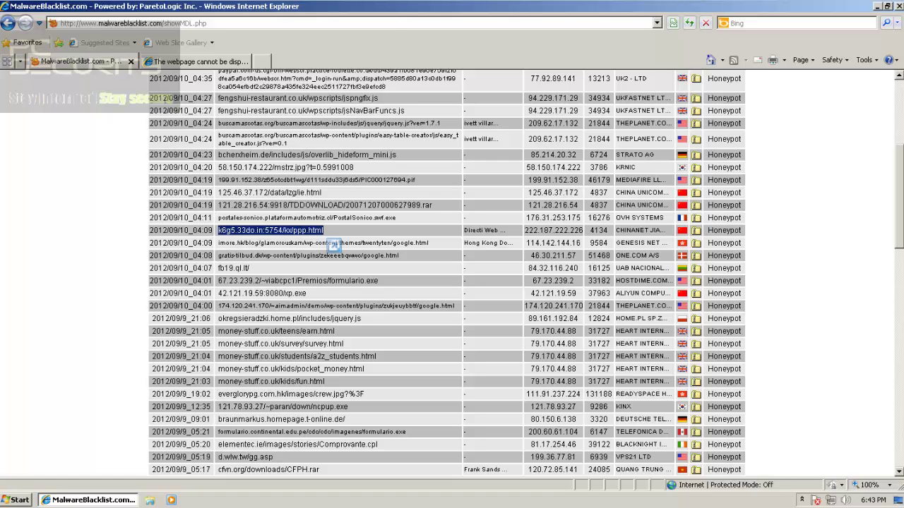
{"action": "left_click_drag", "start_coordinate": [365, 394], "coordinate": [218, 395]}
{"action": "key", "text": "ctrl+c"}
{"action": "left_click", "coordinate": [183, 62]}
Load the everglorypg.com.hk crew.jpg link in the error page tab
{"action": "left_click", "coordinate": [176, 23]}
{"action": "key", "text": "ctrl+v"}
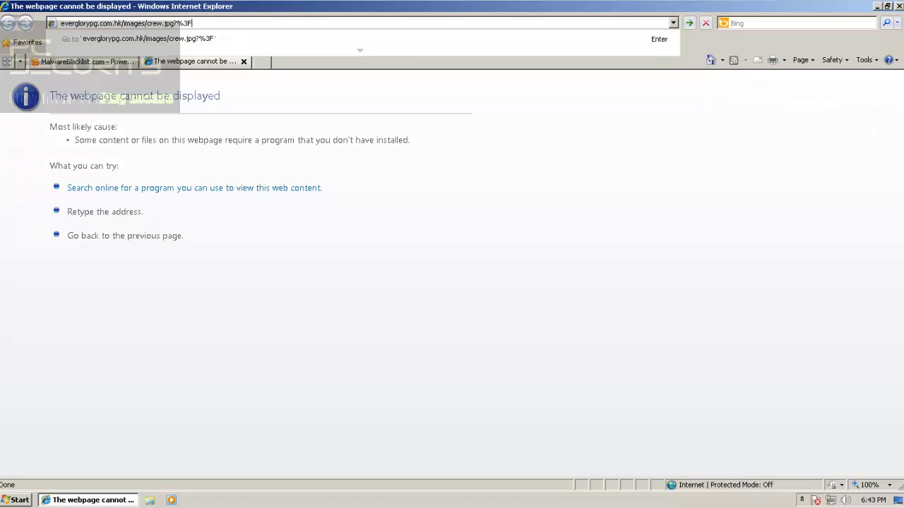
{"action": "key", "text": "Return"}
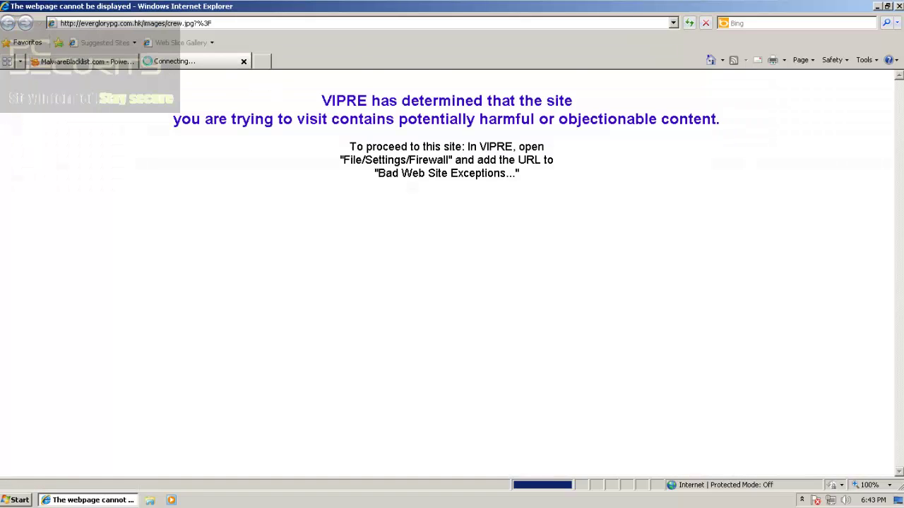
Close the VIPRE blocked page and drag the 121.78.93.27 ncpup.exe URL into a new tab
{"action": "left_click", "coordinate": [261, 61]}
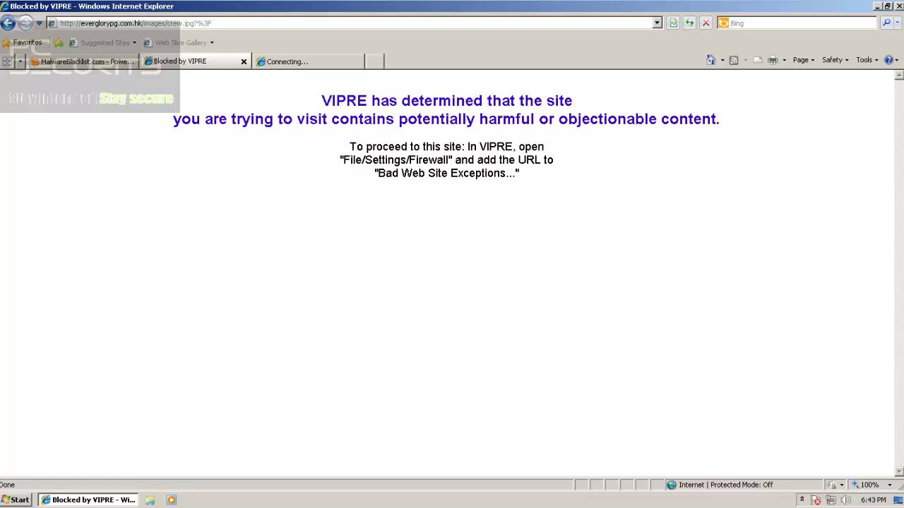
{"action": "left_click", "coordinate": [191, 62]}
{"action": "left_click", "coordinate": [243, 62]}
{"action": "left_click", "coordinate": [84, 61]}
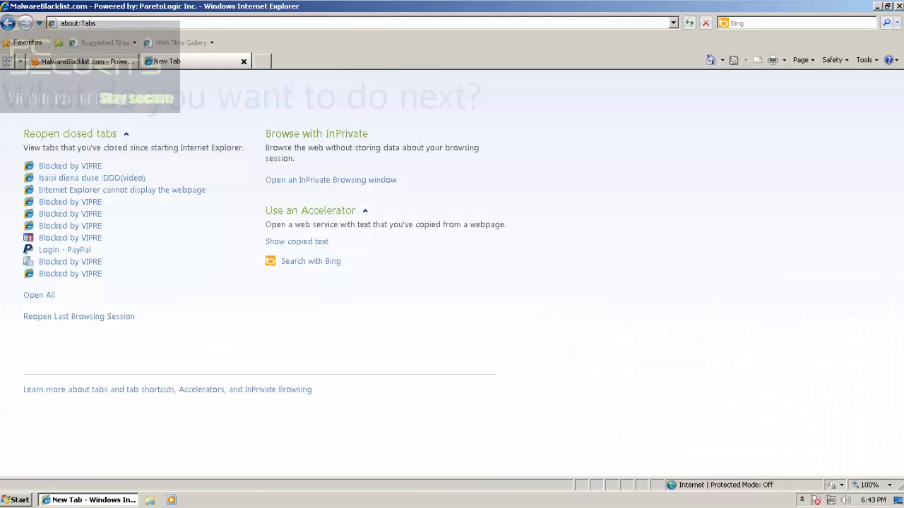
{"action": "triple_click", "coordinate": [301, 407]}
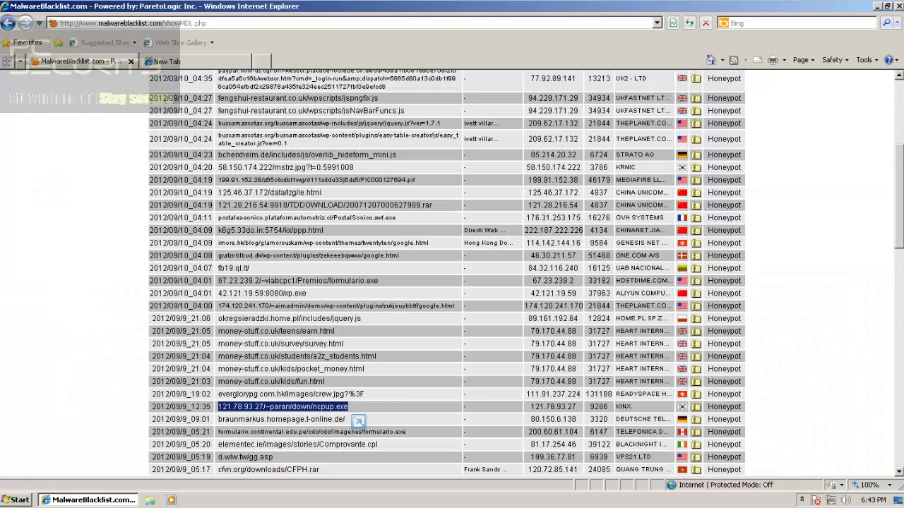
{"action": "left_click_drag", "start_coordinate": [358, 422], "coordinate": [169, 62]}
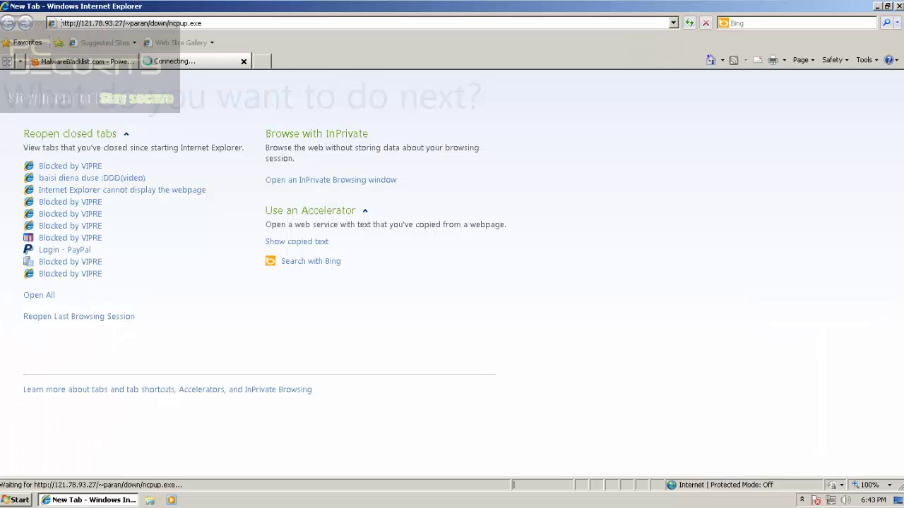
{"action": "left_click", "coordinate": [262, 61]}
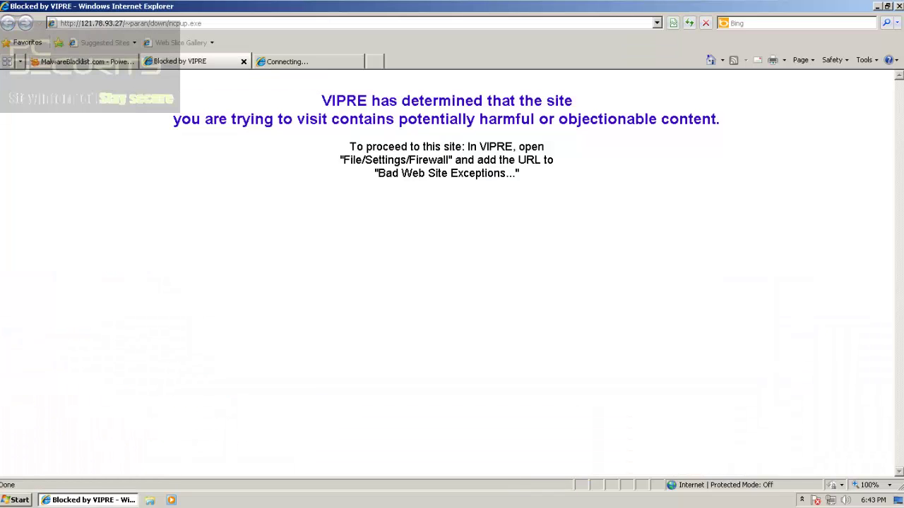
{"action": "left_click", "coordinate": [190, 62]}
{"action": "left_click", "coordinate": [244, 61]}
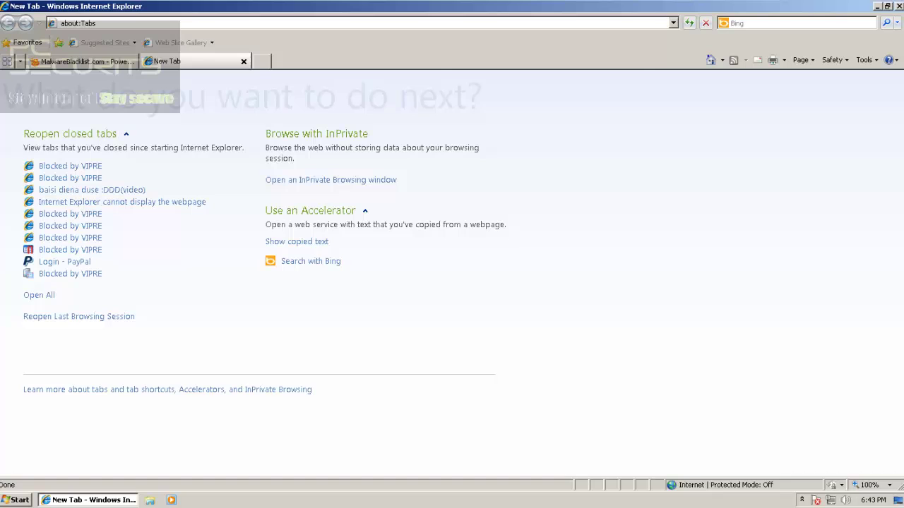
{"action": "left_click", "coordinate": [86, 62]}
{"action": "left_click_drag", "start_coordinate": [218, 419], "coordinate": [170, 49]}
{"action": "key", "text": "Return"}
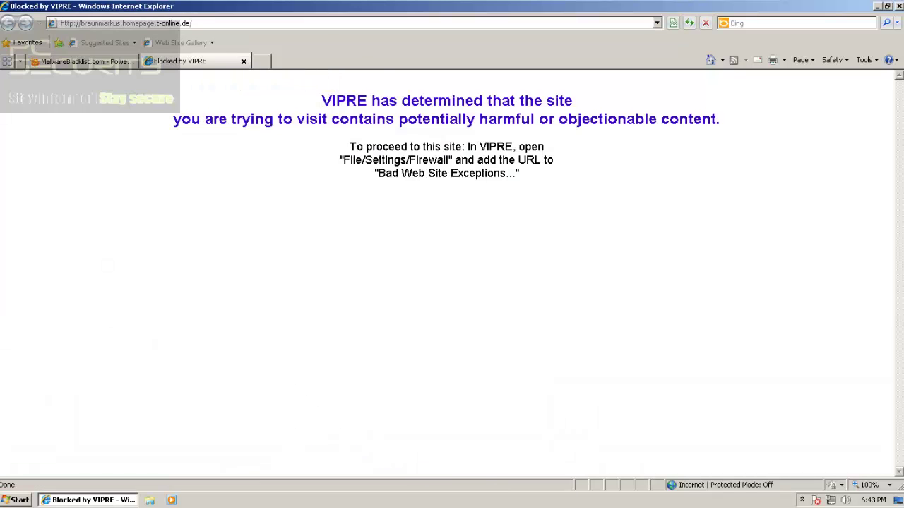
Close the blocked page and load the elementec.ie Comprovante.cpl URL in a new tab
{"action": "left_click", "coordinate": [261, 61]}
{"action": "left_click", "coordinate": [240, 61]}
{"action": "left_click", "coordinate": [243, 61]}
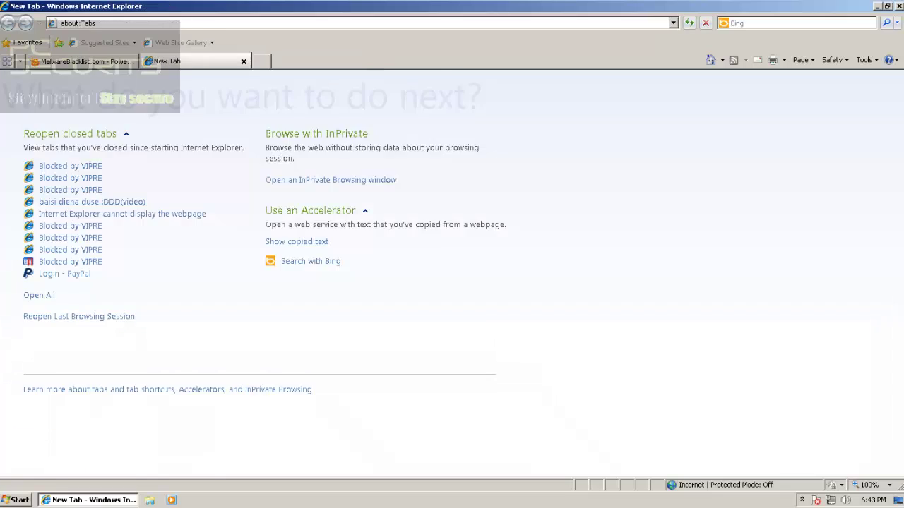
{"action": "key", "text": "ctrl+Tab"}
{"action": "left_click_drag", "start_coordinate": [408, 432], "coordinate": [217, 431]}
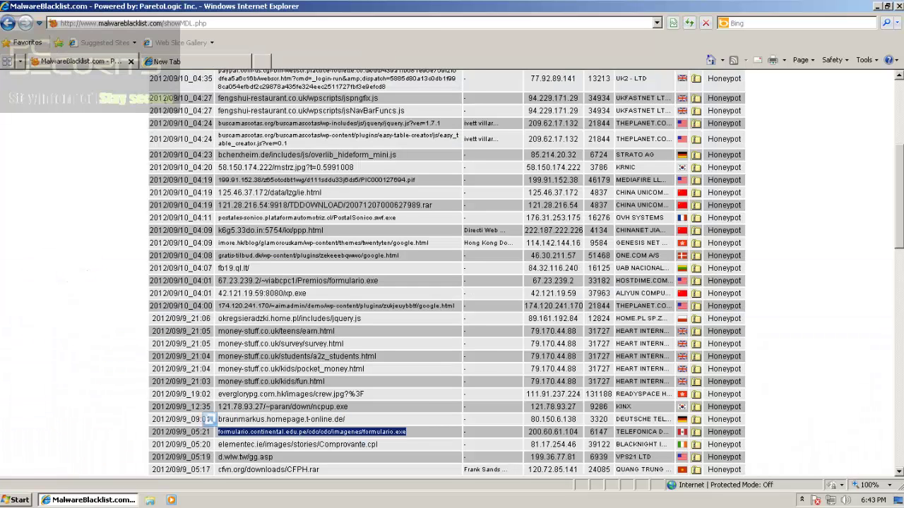
{"action": "left_click_drag", "start_coordinate": [378, 445], "coordinate": [217, 444]}
{"action": "key", "text": "ctrl+c"}
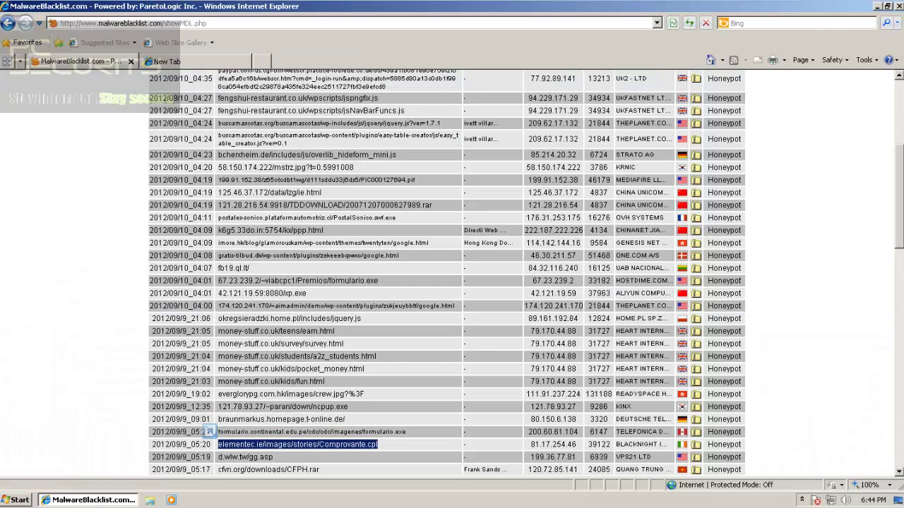
{"action": "left_click", "coordinate": [218, 444]}
{"action": "key", "text": "ctrl+Tab"}
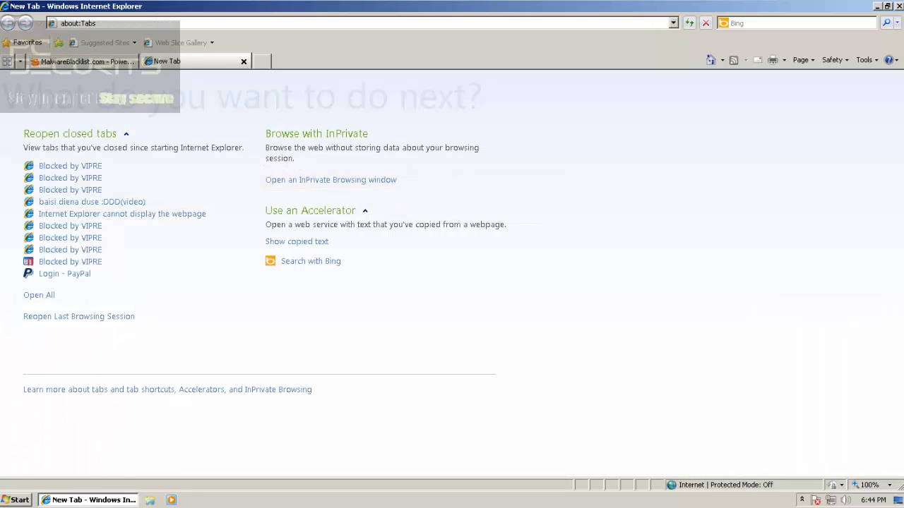
{"action": "key", "text": "ctrl+v"}
{"action": "key", "text": "Return"}
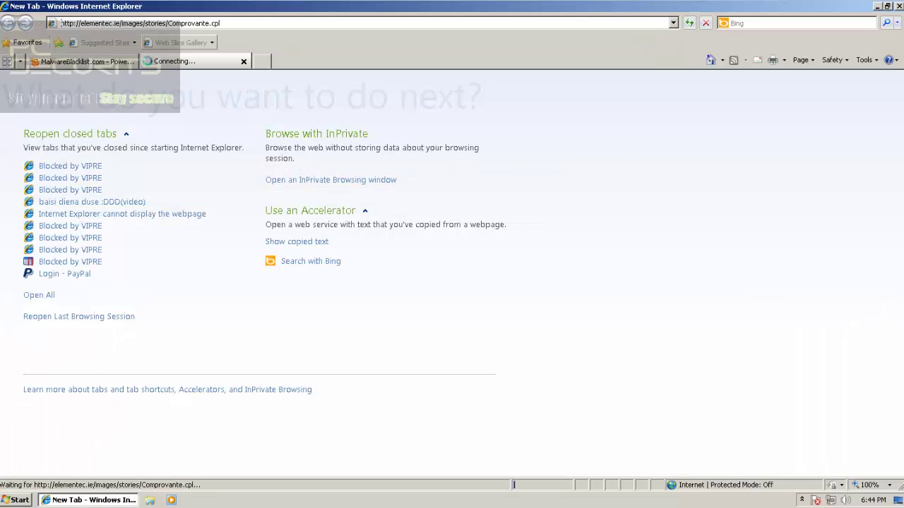
Close the blocked Comprovante.cpl page, keeping a new empty tab
{"action": "left_click", "coordinate": [262, 61]}
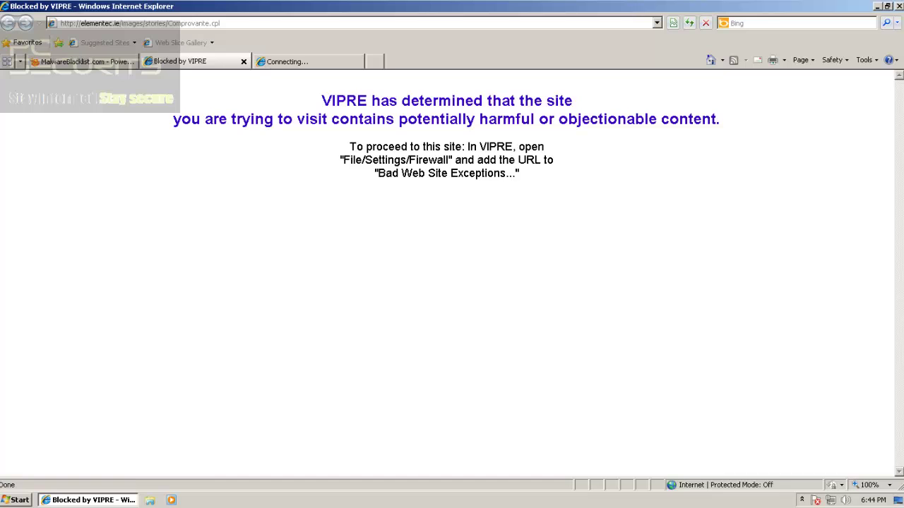
{"action": "left_click", "coordinate": [191, 61]}
{"action": "key", "text": "ctrl+w"}
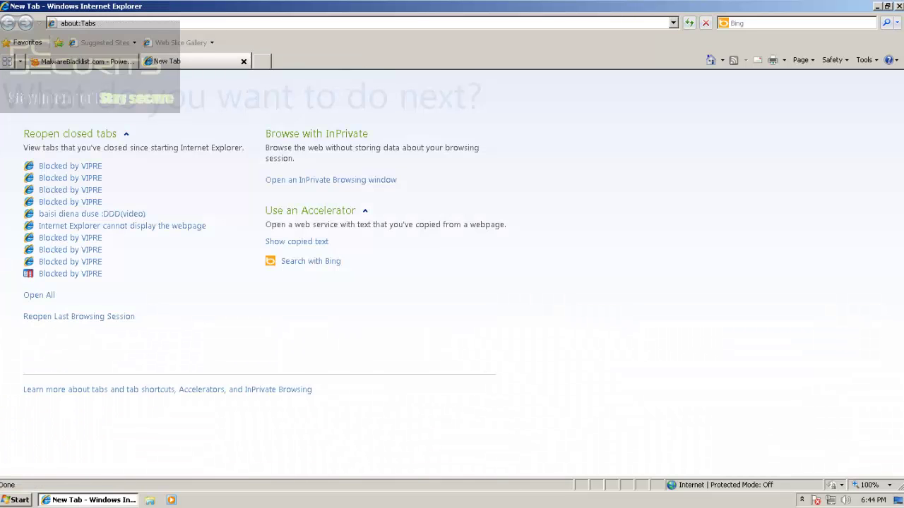
{"action": "left_click", "coordinate": [87, 62]}
Load the d.wlw.tw/gg.asp URL in a new tab
{"action": "double_click", "coordinate": [301, 407]}
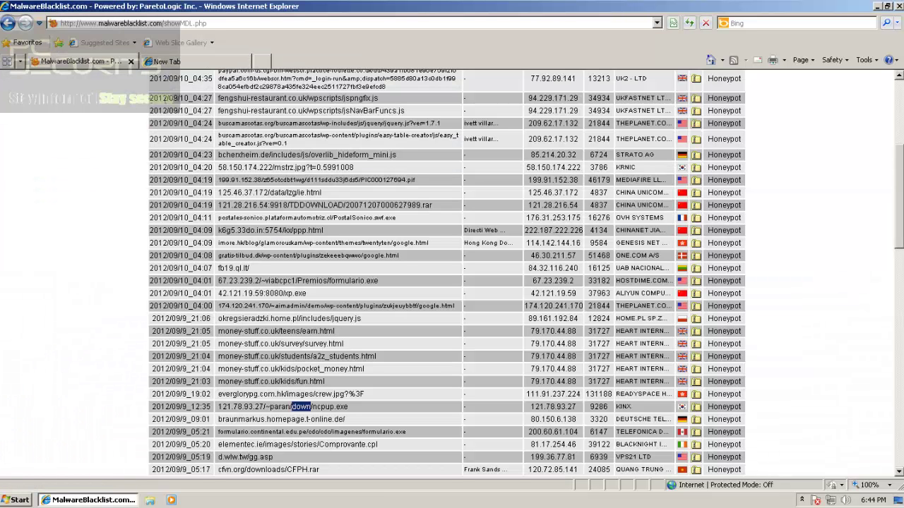
{"action": "triple_click", "coordinate": [311, 432]}
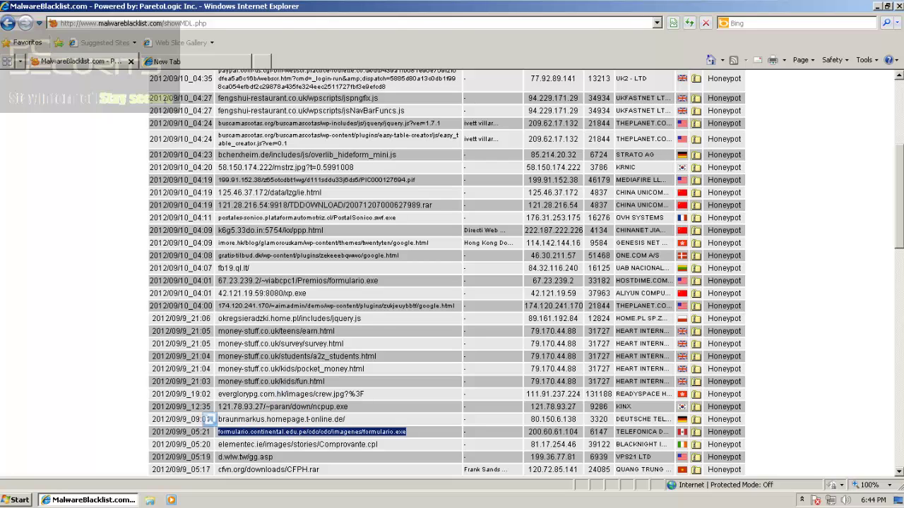
{"action": "left_click", "coordinate": [310, 432]}
{"action": "triple_click", "coordinate": [266, 456]}
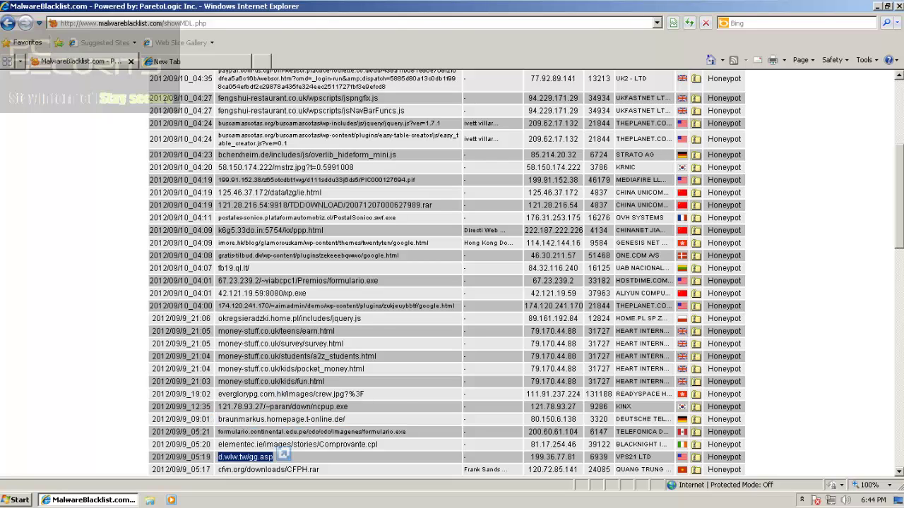
{"action": "key", "text": "ctrl+c"}
{"action": "key", "text": "ctrl+t"}
{"action": "key", "text": "ctrl+v"}
{"action": "key", "text": "Return"}
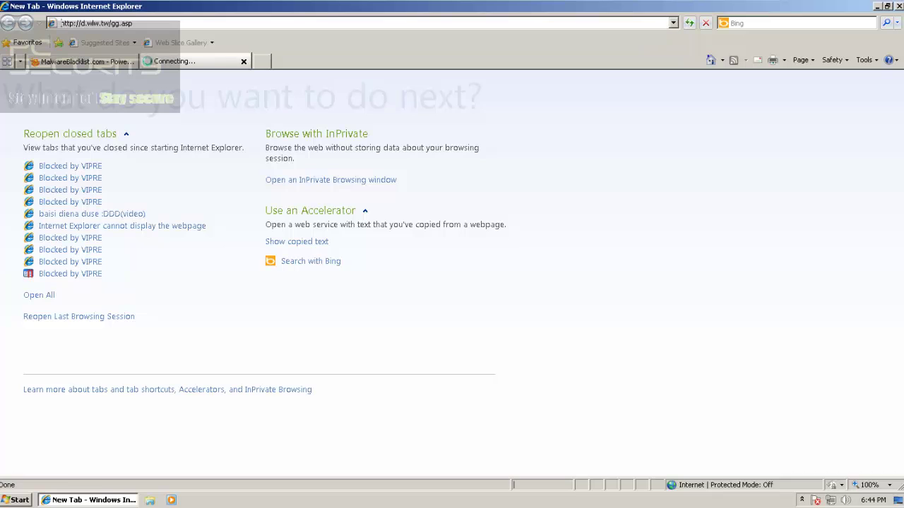
Load the cfvn.org/downloads/CFPH.rar URL in the blocked page tab
{"action": "key", "text": "ctrl+Tab"}
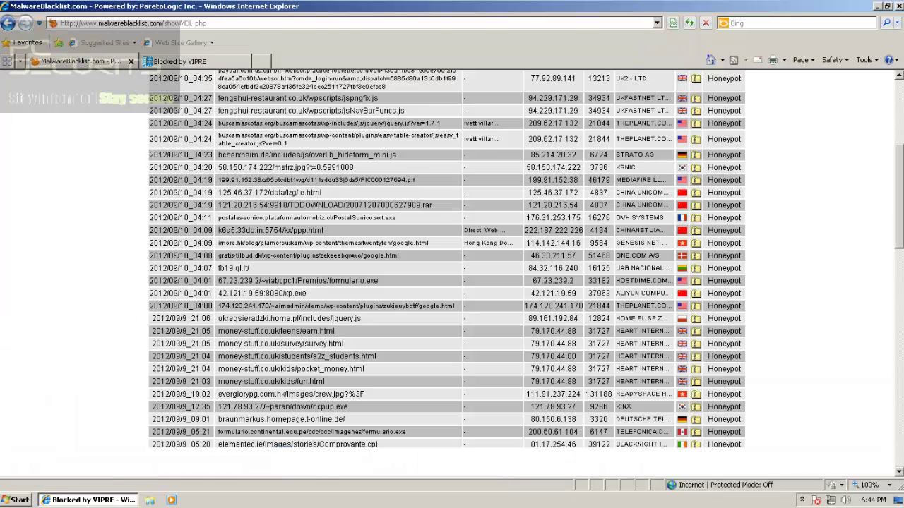
{"action": "triple_click", "coordinate": [266, 469]}
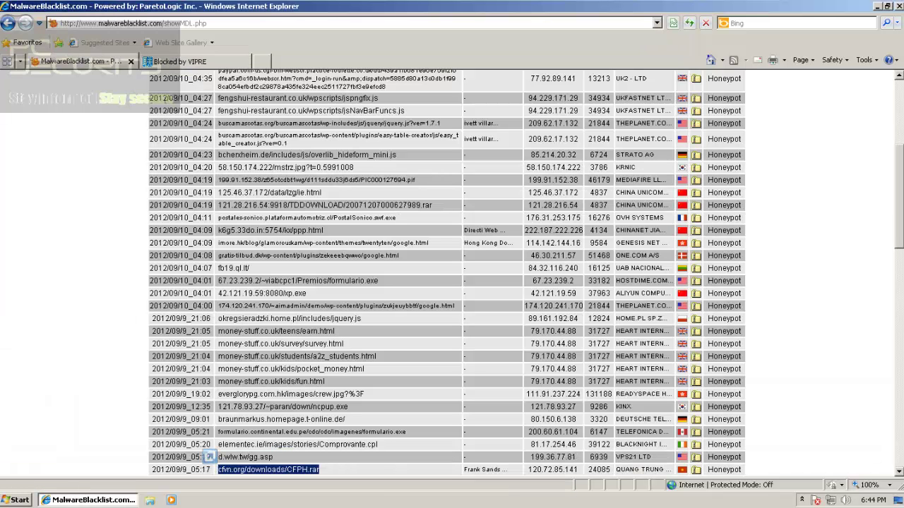
{"action": "key", "text": "ctrl+c"}
{"action": "key", "text": "ctrl+Tab"}
{"action": "key", "text": "alt+d"}
{"action": "key", "text": "ctrl+v"}
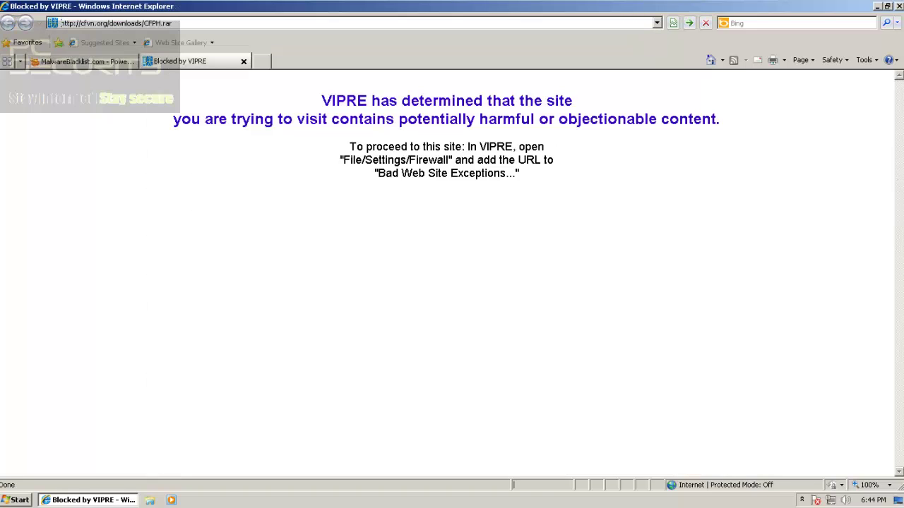
{"action": "key", "text": "Return"}
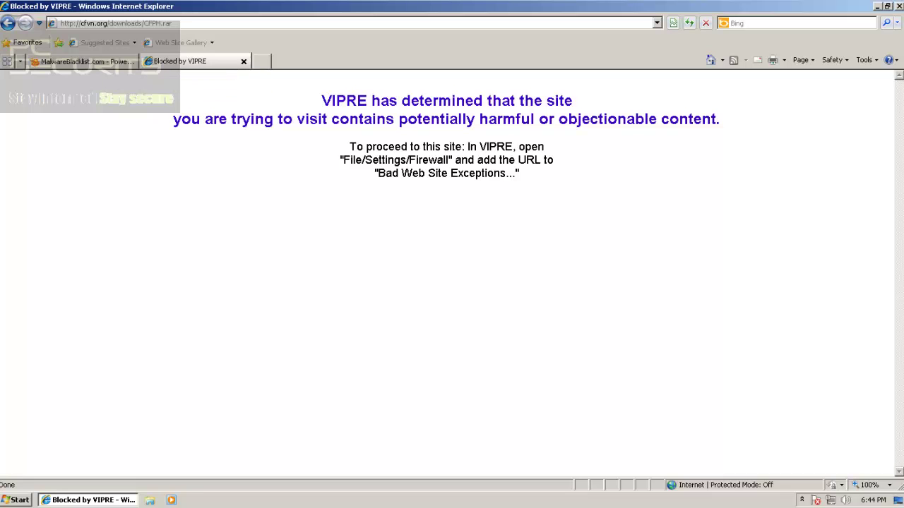
Close the MalwareBlacklist page and the Internet Explorer window
{"action": "key", "text": "ctrl+Tab"}
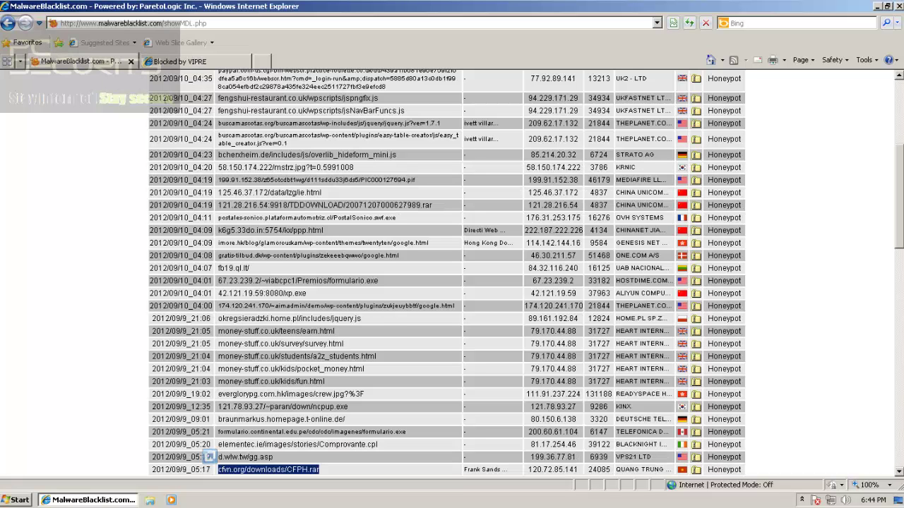
{"action": "key", "text": "ctrl+w"}
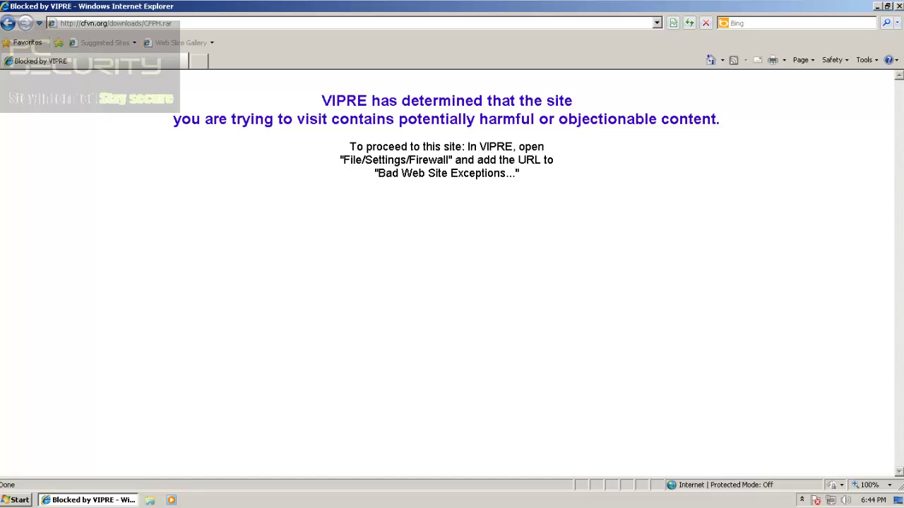
{"action": "key", "text": "ctrl+w"}
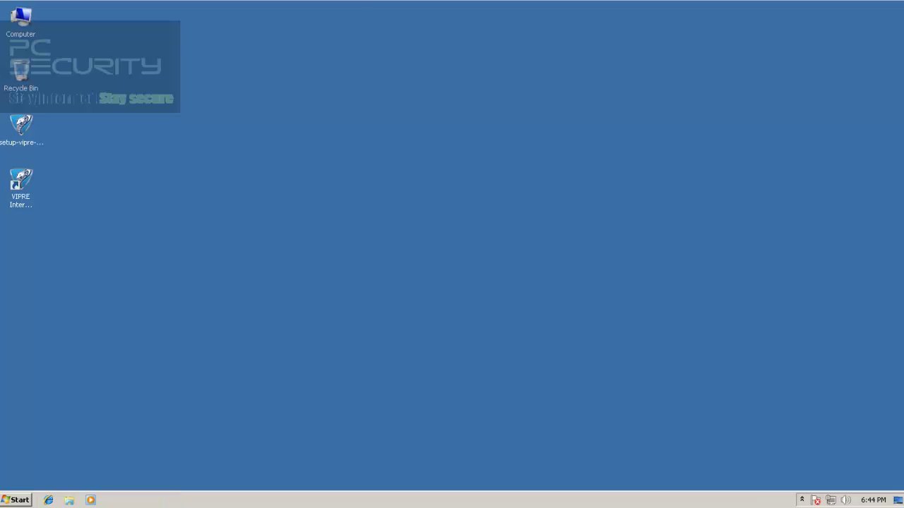
Launch VIPRE from the tray, then scroll through the 352 folder's samples and close it
{"action": "left_click", "coordinate": [802, 500]}
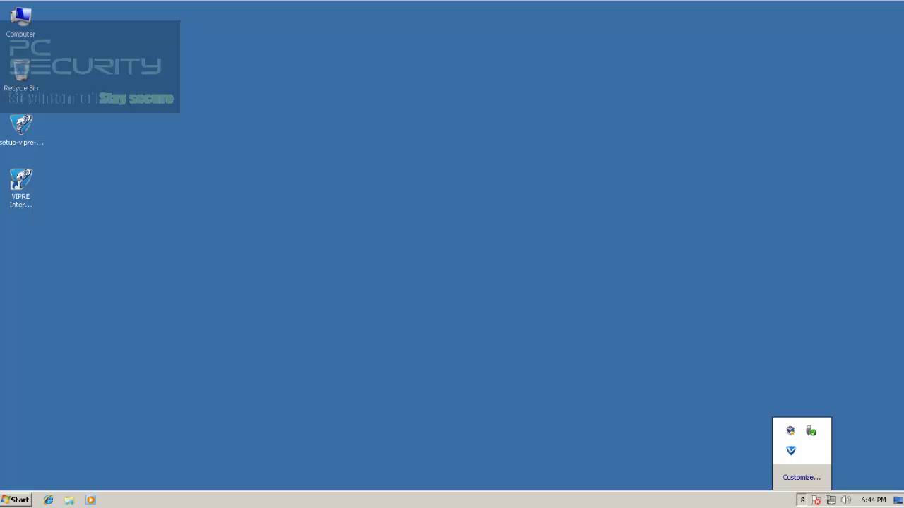
{"action": "double_click", "coordinate": [791, 451]}
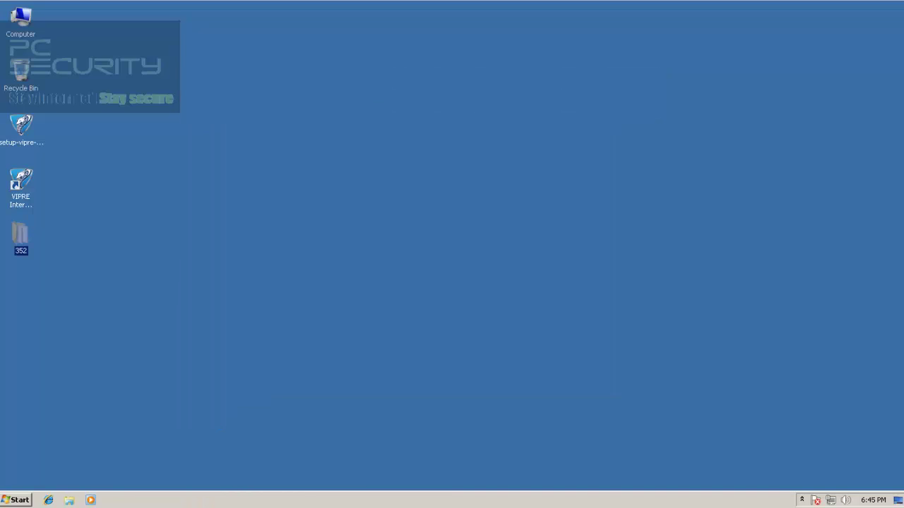
{"action": "double_click", "coordinate": [20, 236]}
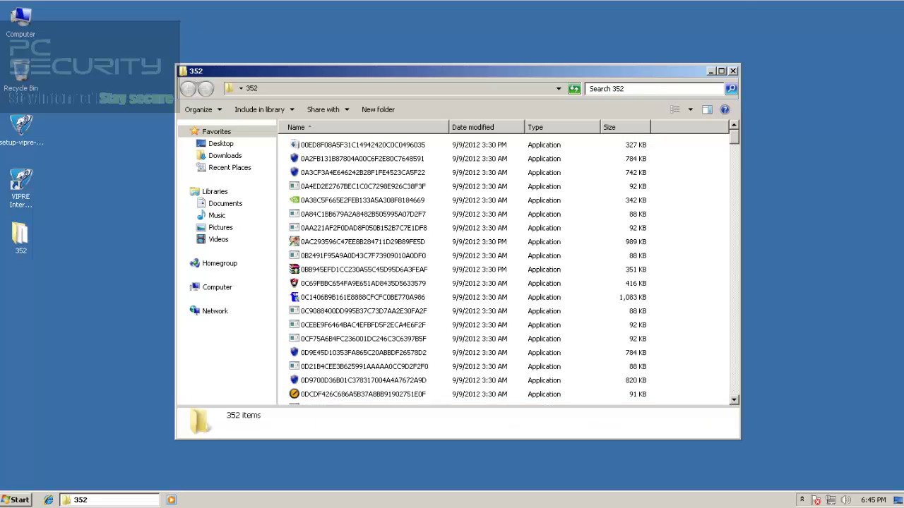
{"action": "scroll", "coordinate": [606, 142], "scroll_direction": "down", "scroll_amount": 20}
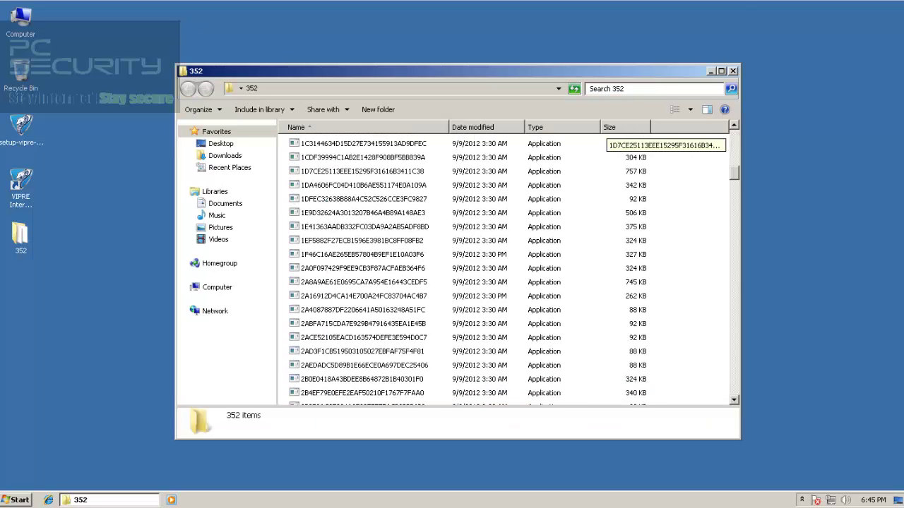
{"action": "scroll", "coordinate": [605, 141], "scroll_direction": "down", "scroll_amount": 18}
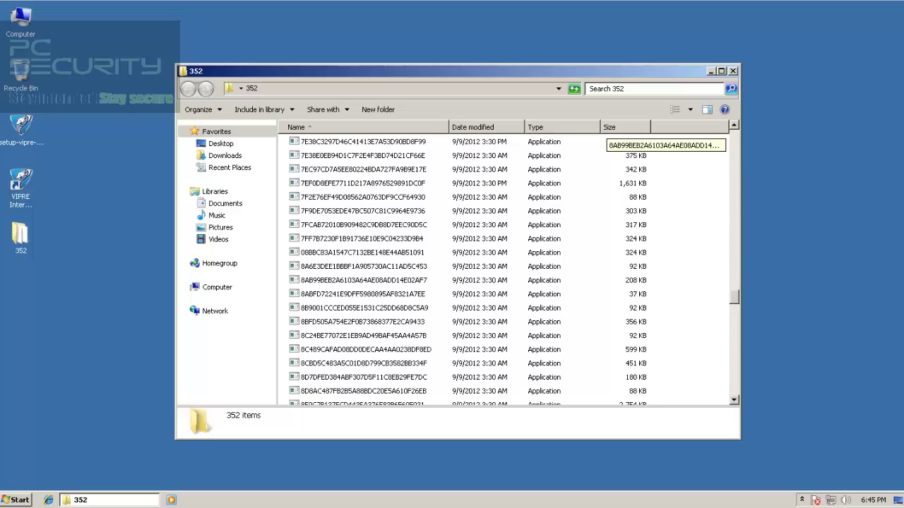
{"action": "scroll", "coordinate": [606, 142], "scroll_direction": "down", "scroll_amount": 6}
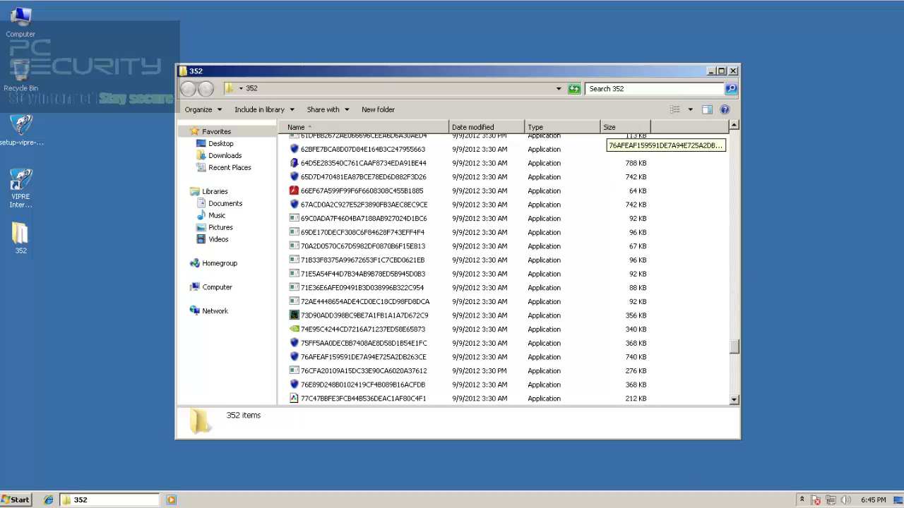
{"action": "scroll", "coordinate": [606, 144], "scroll_direction": "up", "scroll_amount": 20}
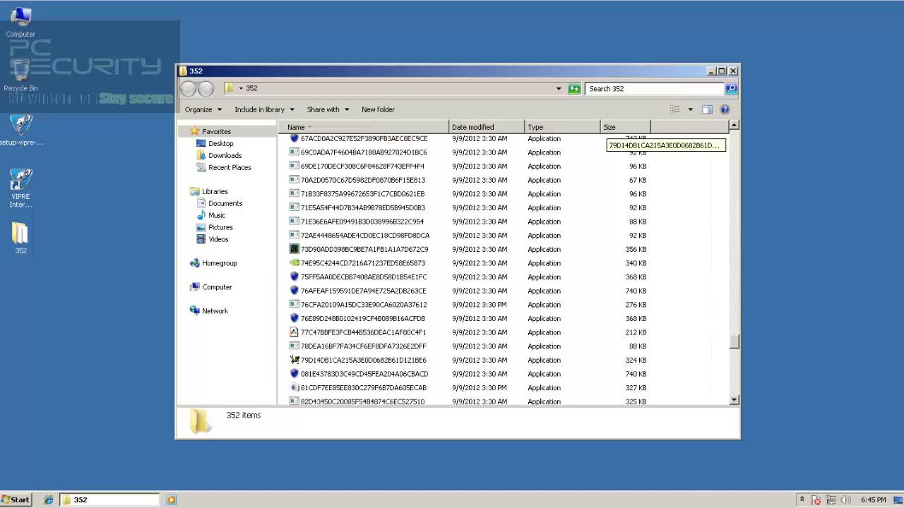
{"action": "scroll", "coordinate": [605, 145], "scroll_direction": "up", "scroll_amount": 20}
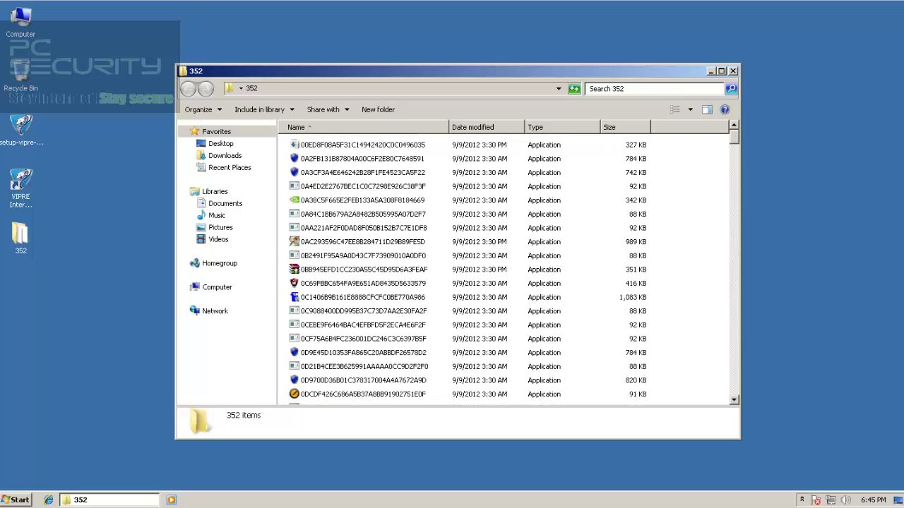
{"action": "left_click", "coordinate": [732, 71]}
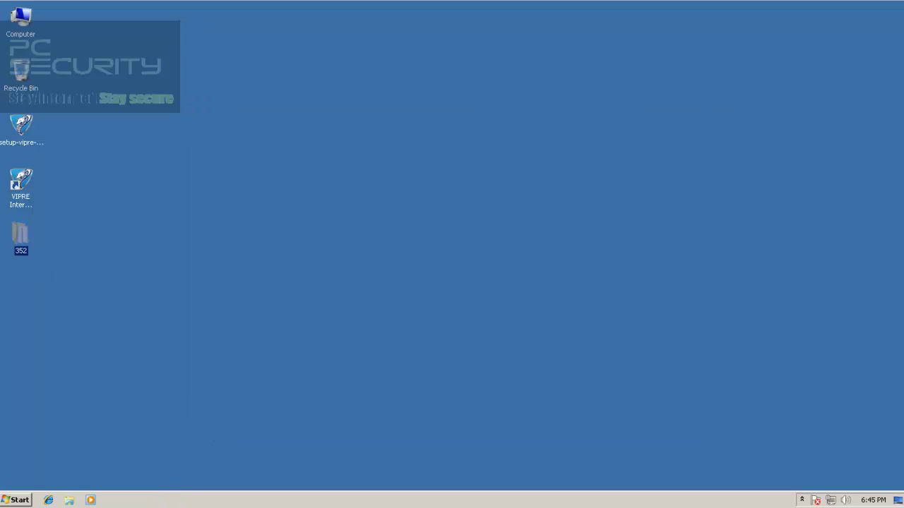
Scan the 352 folder with VIPRE and inspect the Sinowal.y and Ircbot.gen detections
{"action": "right_click", "coordinate": [15, 238]}
{"action": "left_click", "coordinate": [50, 261]}
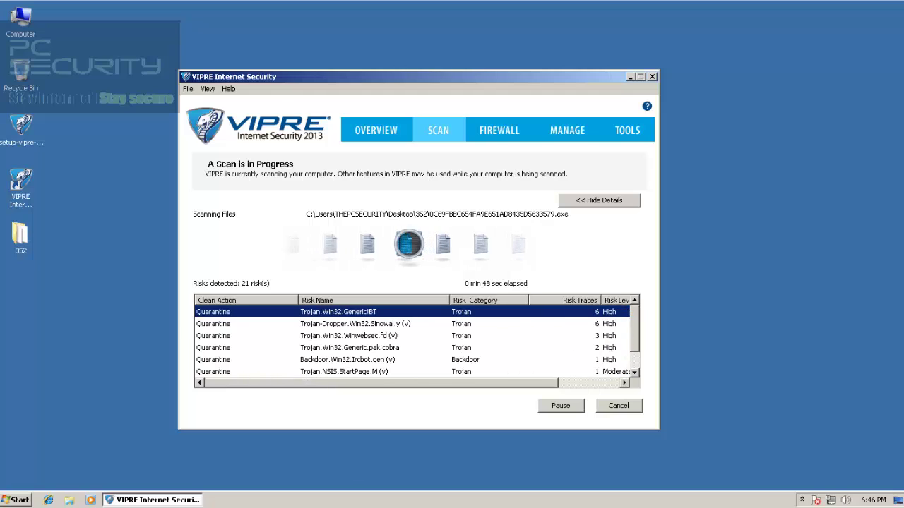
{"action": "left_click", "coordinate": [355, 324]}
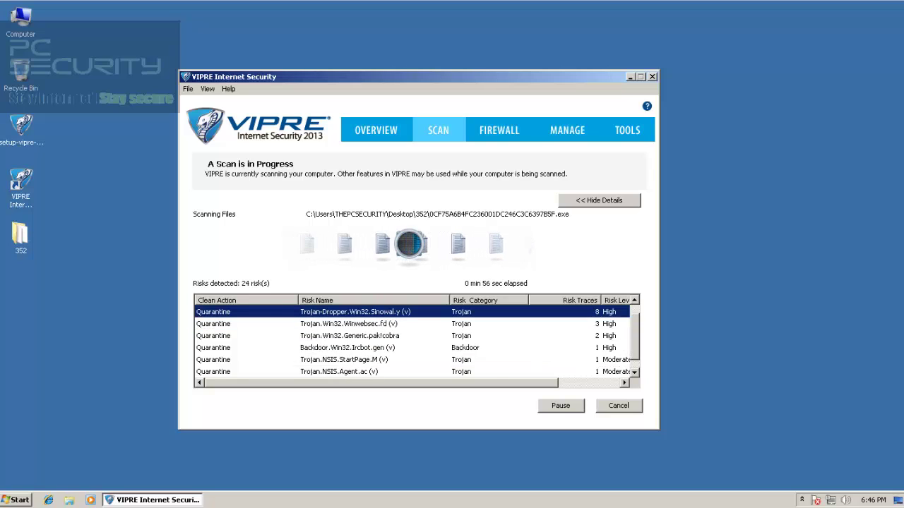
{"action": "left_click", "coordinate": [348, 348]}
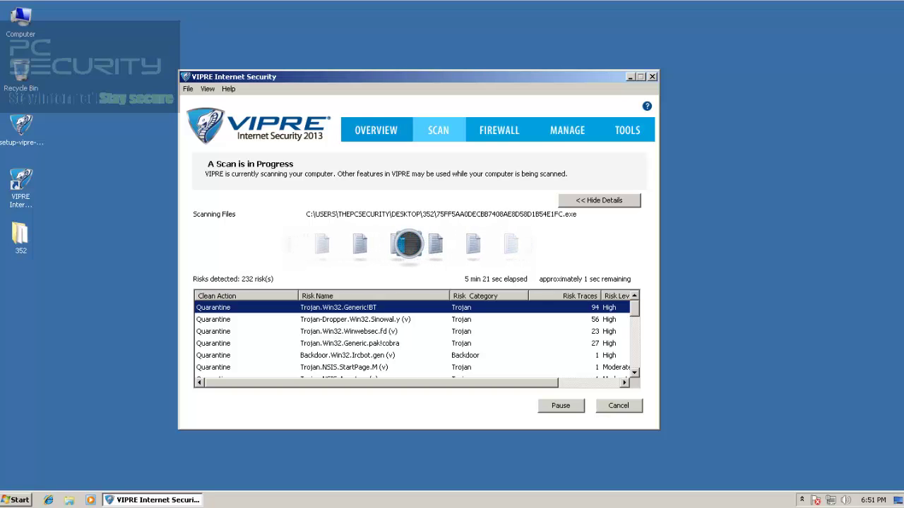
Glance at Overview, then toggle Hide/Show Details while the 352 folder scan runs
{"action": "left_click", "coordinate": [376, 130]}
{"action": "left_click", "coordinate": [439, 130]}
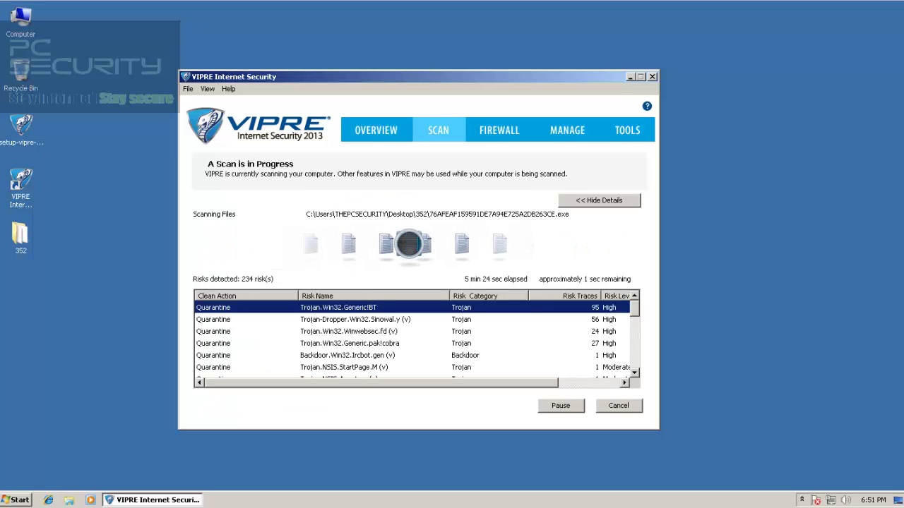
{"action": "left_click", "coordinate": [599, 199]}
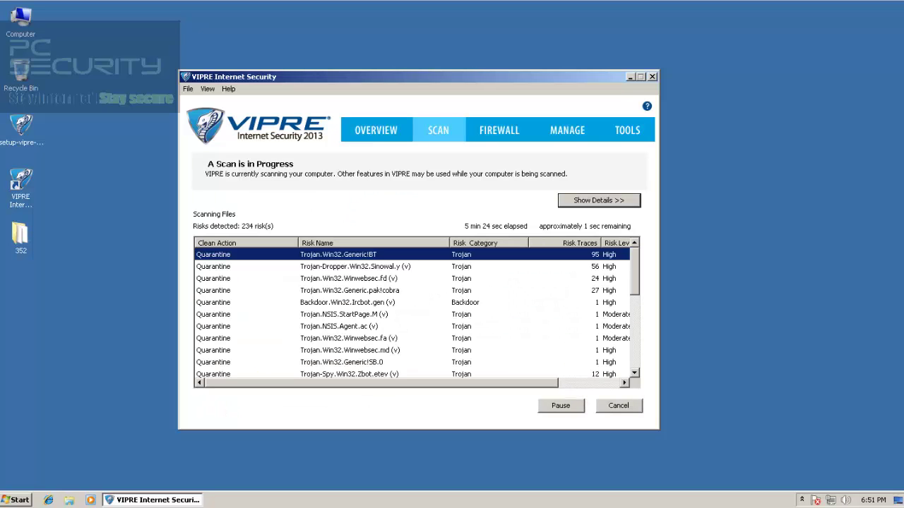
{"action": "left_click", "coordinate": [599, 200]}
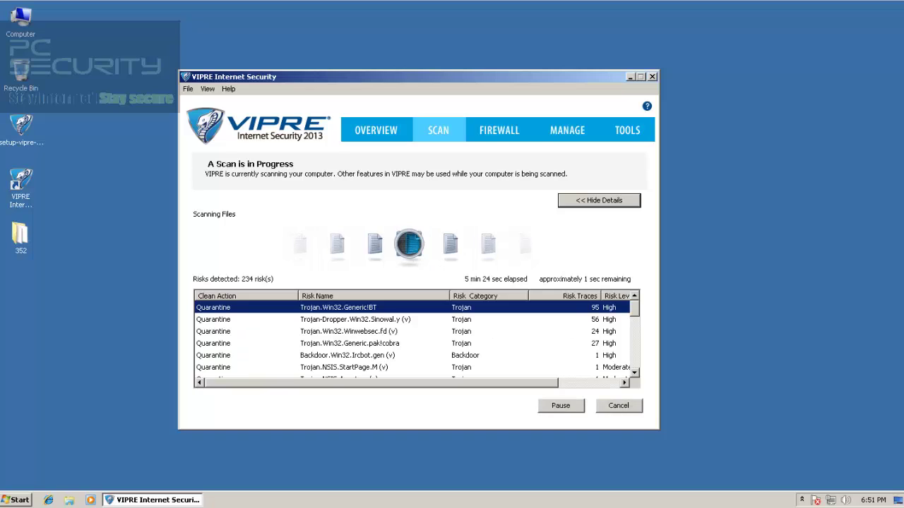
{"action": "left_click", "coordinate": [599, 200]}
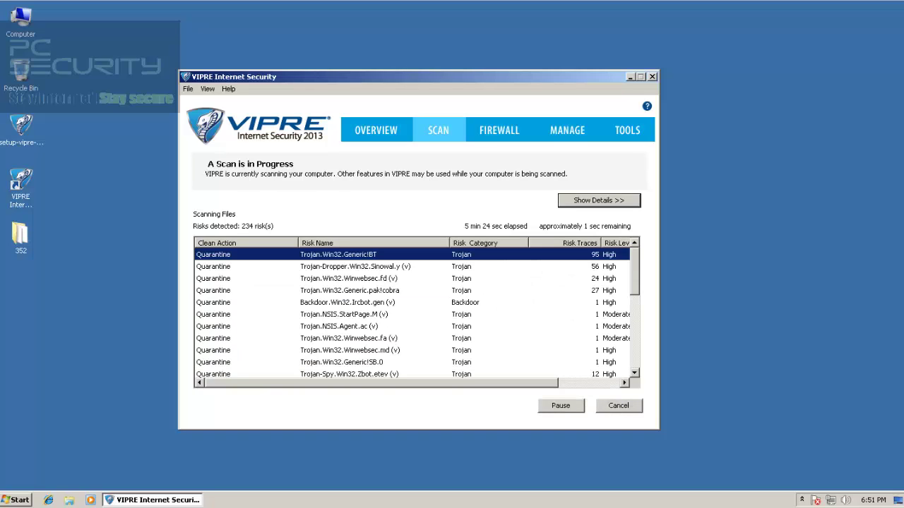
{"action": "left_click", "coordinate": [599, 201]}
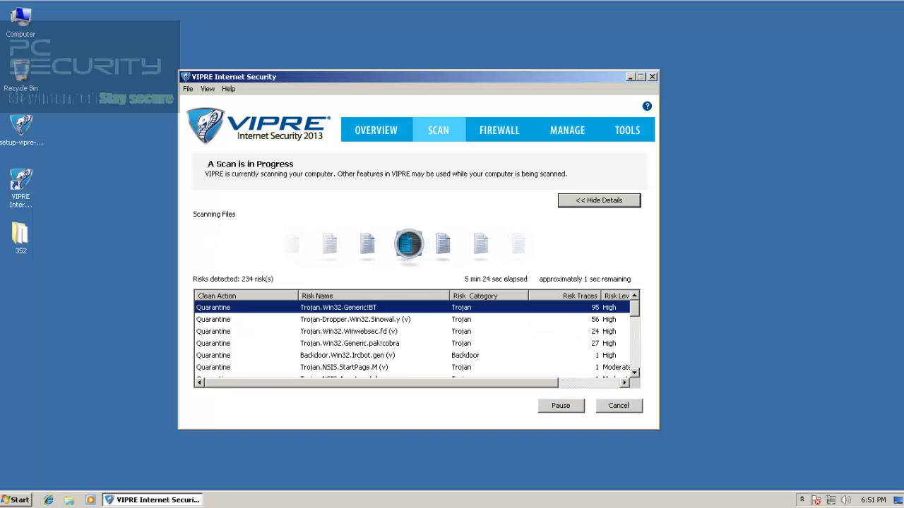
{"action": "left_click", "coordinate": [599, 200]}
Keep monitoring the scan across Overview, Firewall and Scan tabs until 163 risks are cleaned
{"action": "left_click", "coordinate": [381, 130]}
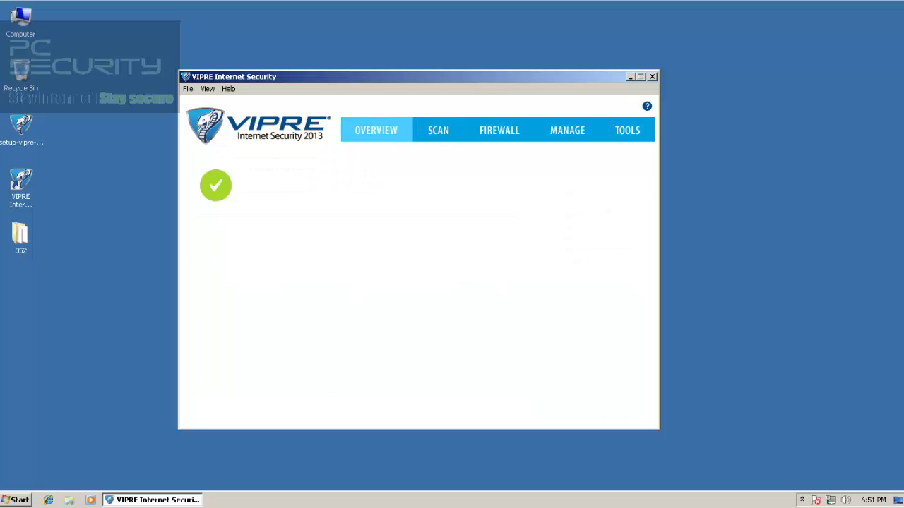
{"action": "left_click", "coordinate": [438, 130]}
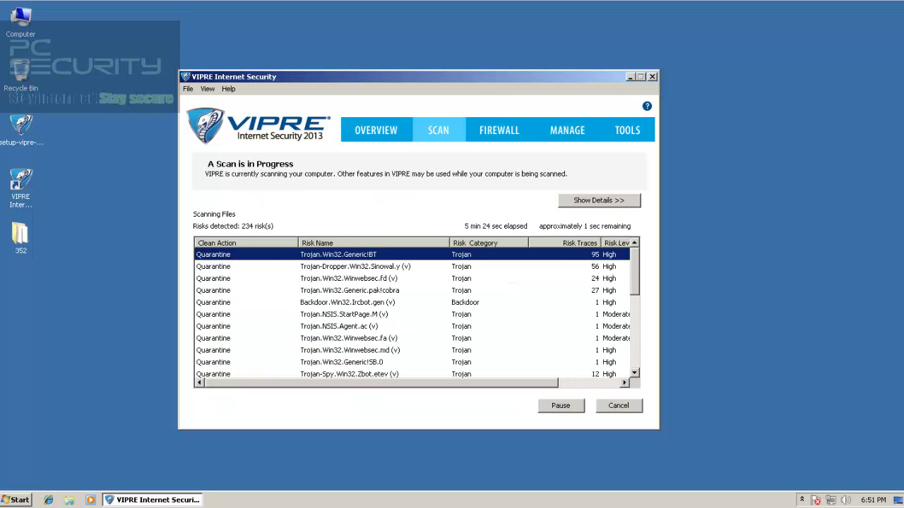
{"action": "left_click", "coordinate": [598, 200]}
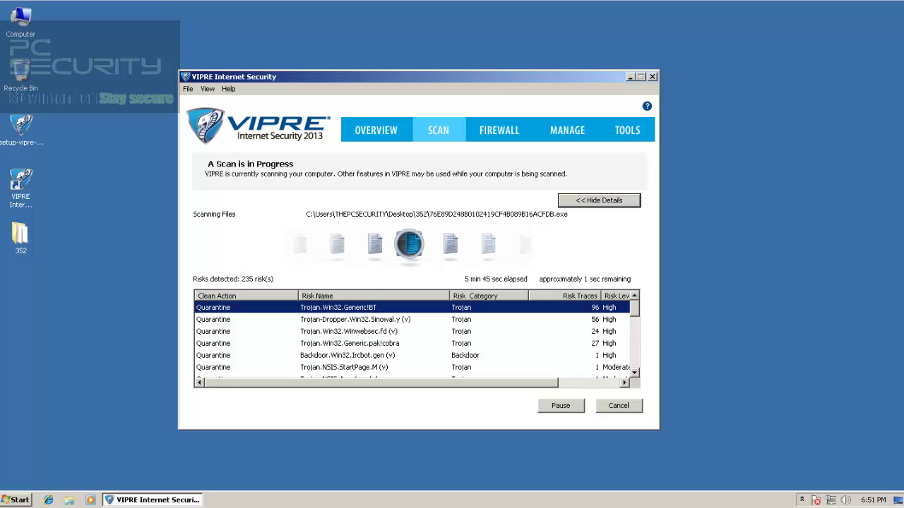
{"action": "left_click", "coordinate": [599, 200]}
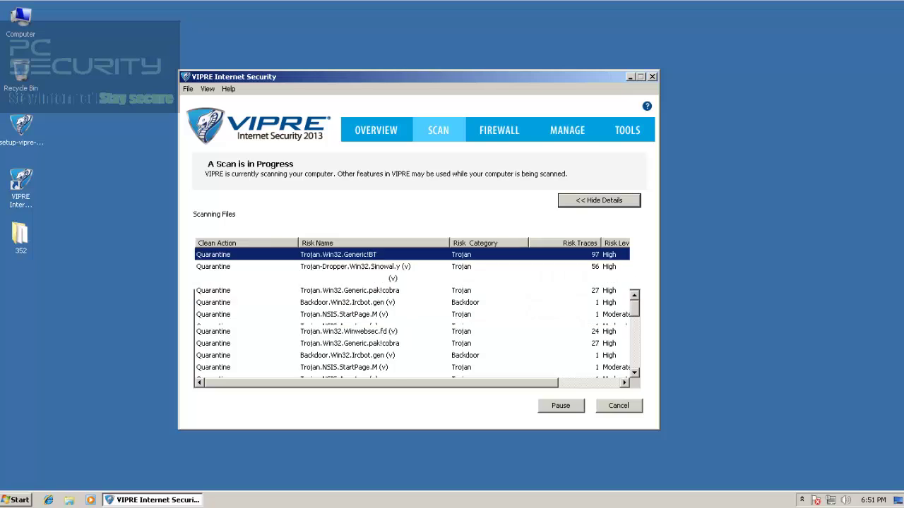
{"action": "left_click", "coordinate": [599, 200]}
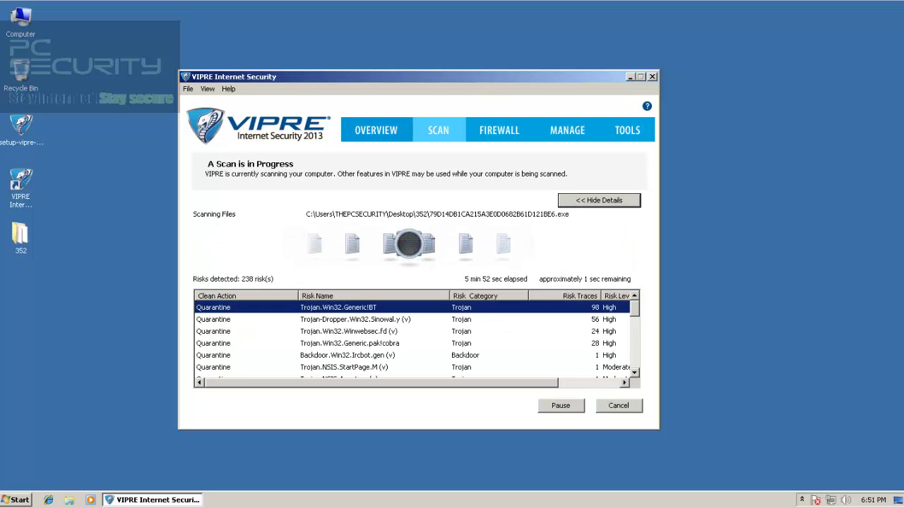
{"action": "left_click", "coordinate": [376, 130]}
{"action": "left_click", "coordinate": [499, 130]}
{"action": "left_click", "coordinate": [438, 130]}
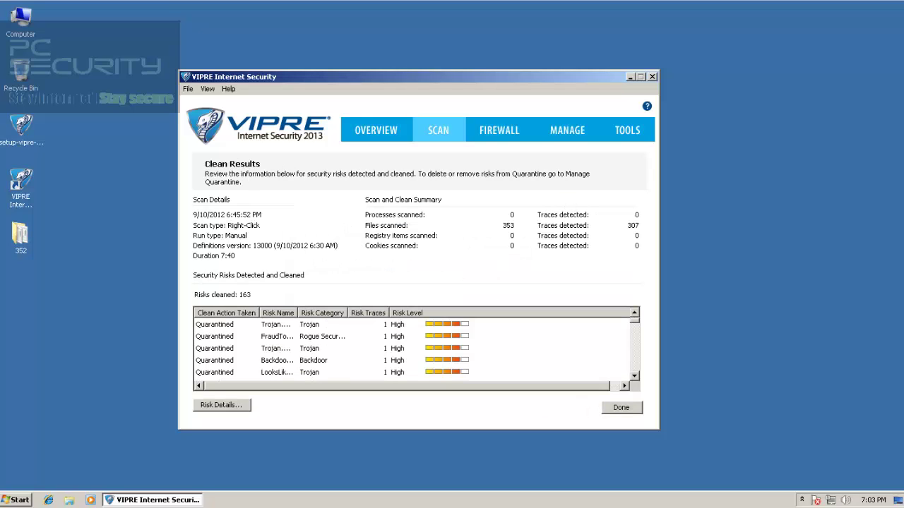
Scroll the clean results risk list, click Done for the 309-risk overview, and minimize VIPRE
{"action": "mouse_move", "coordinate": [634, 321]}
{"action": "left_mouse_down"}
{"action": "mouse_move", "coordinate": [634, 368]}
{"action": "mouse_move", "coordinate": [634, 320]}
{"action": "mouse_move", "coordinate": [634, 335]}
{"action": "left_mouse_up"}
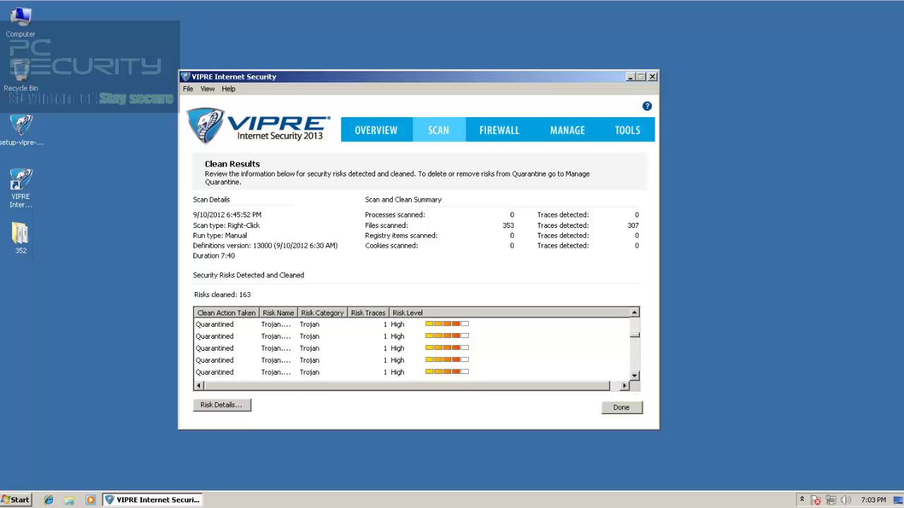
{"action": "left_click_drag", "start_coordinate": [634, 335], "coordinate": [634, 372]}
{"action": "left_click", "coordinate": [621, 409]}
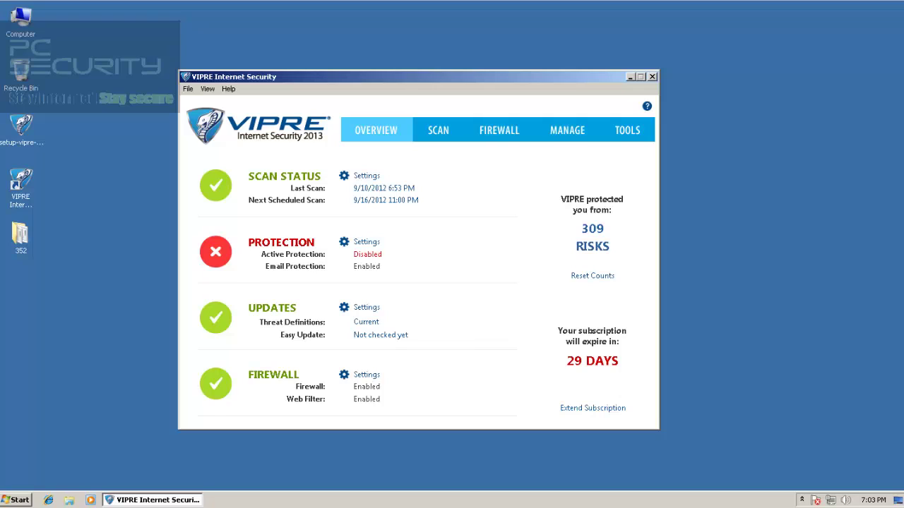
{"action": "left_click", "coordinate": [629, 76]}
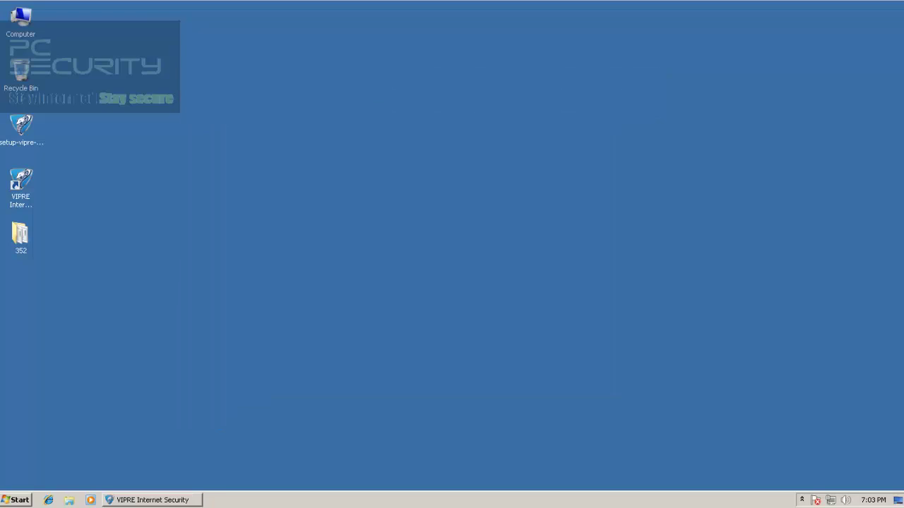
Reopen the 352 folder and scroll through the 45 files left after the scan
{"action": "double_click", "coordinate": [20, 236]}
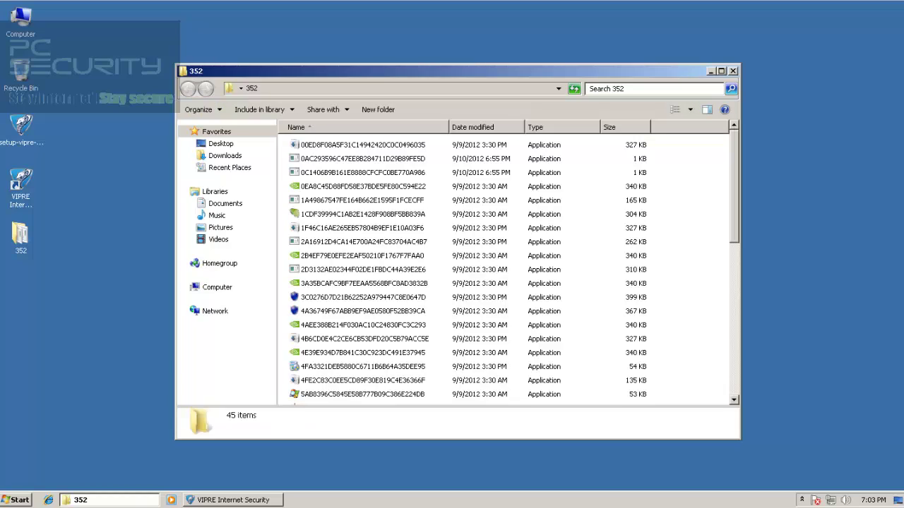
{"action": "scroll", "coordinate": [607, 192], "scroll_direction": "down", "scroll_amount": 9}
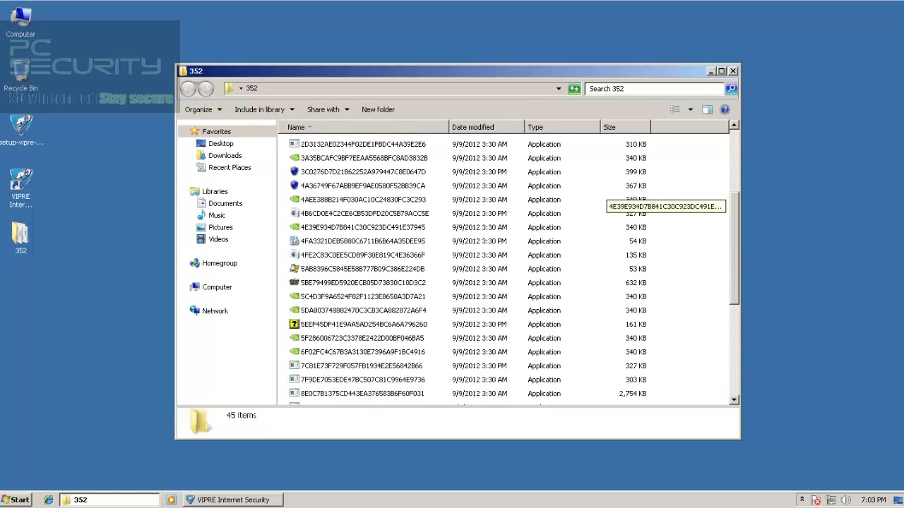
{"action": "scroll", "coordinate": [608, 194], "scroll_direction": "up", "scroll_amount": 6}
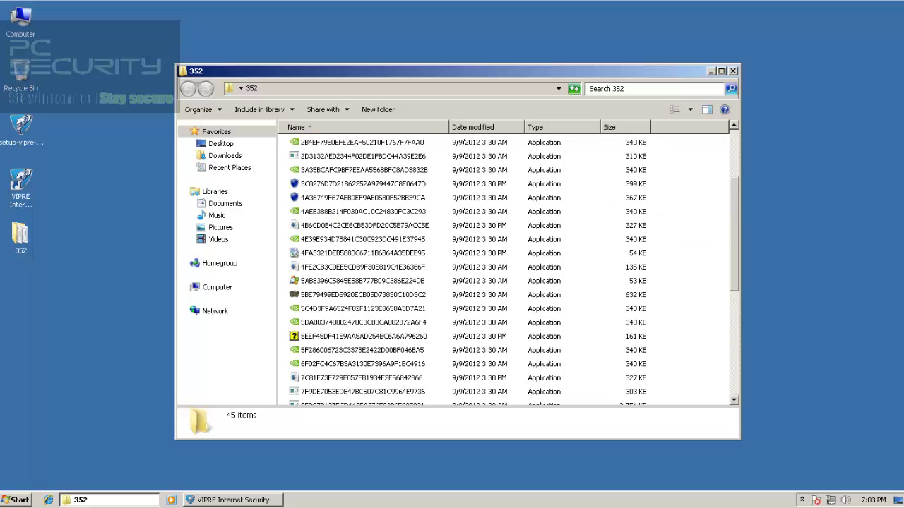
{"action": "left_click", "coordinate": [15, 500]}
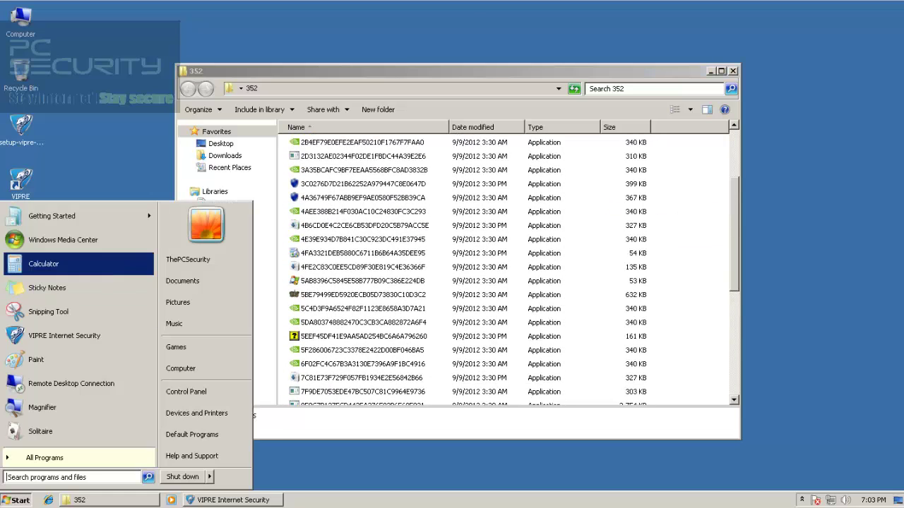
Launch Calculator and discard a mistaken 152 - 14 entry by closing it
{"action": "left_click", "coordinate": [44, 263]}
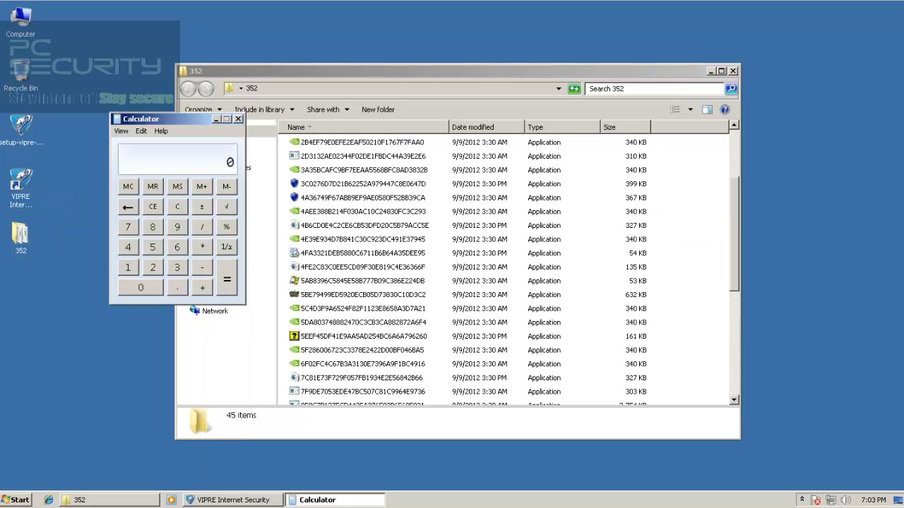
{"action": "type", "text": "152 - 14"}
{"action": "key", "text": "BackSpace"}
{"action": "key", "text": "BackSpace"}
{"action": "key", "text": "alt+F4"}
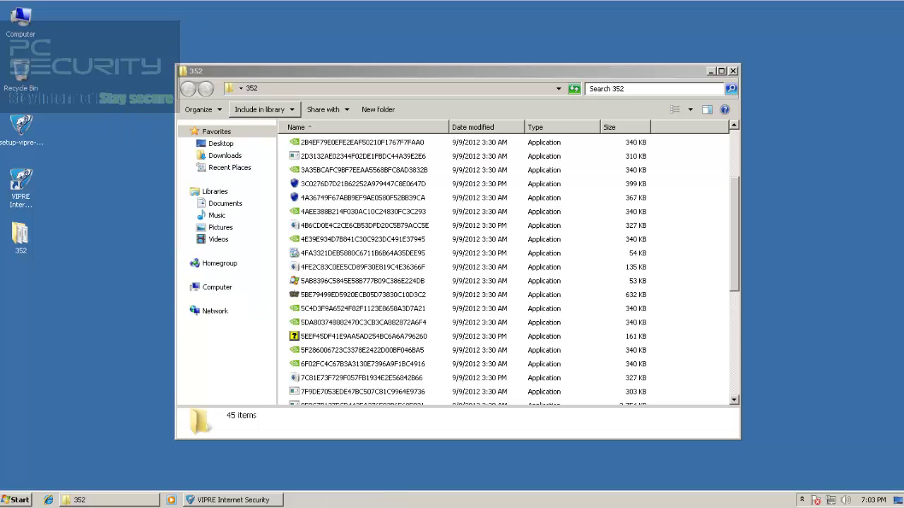
Compute (352 − 45) / 352 in a fresh Calculator, giving 0.8721590909090909
{"action": "key", "text": "super"}
{"action": "key", "text": "Return"}
{"action": "type", "text": "352"}
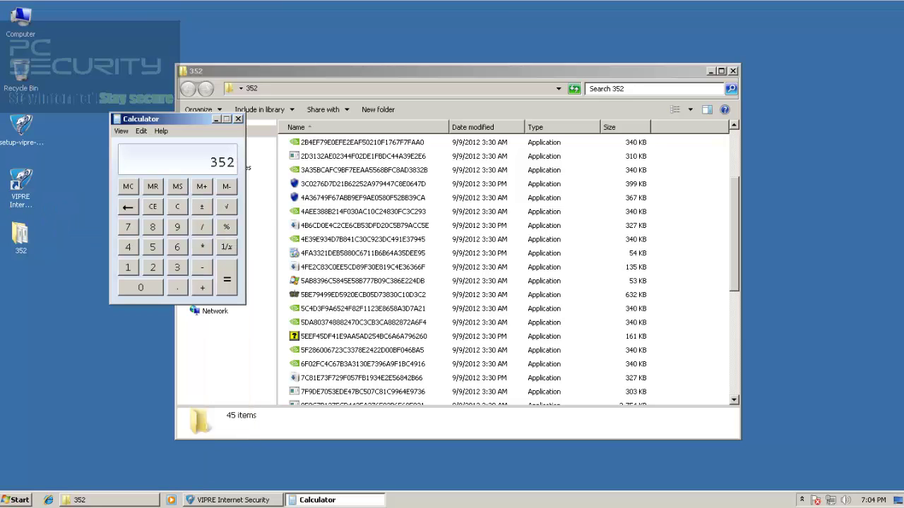
{"action": "key", "text": "minus"}
{"action": "type", "text": "45"}
{"action": "key", "text": "slash"}
{"action": "type", "text": "352"}
{"action": "key", "text": "Return"}
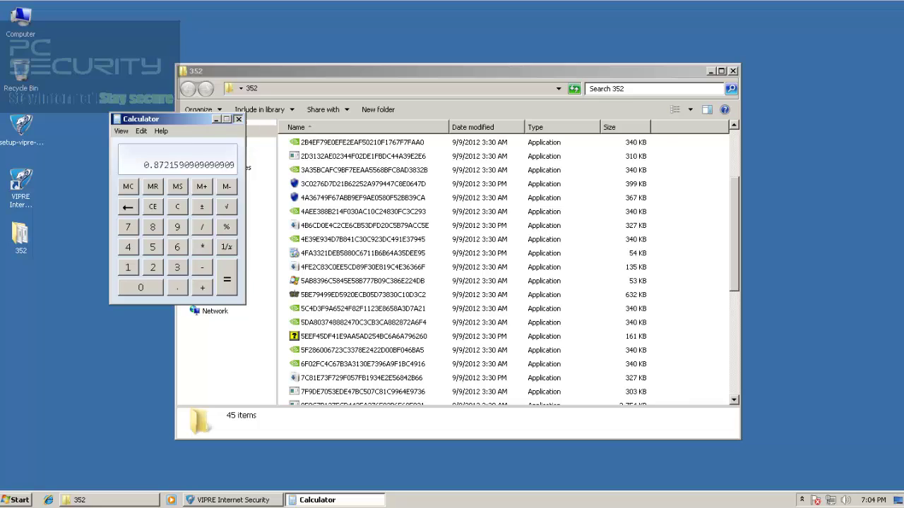
Close Calculator and enable VIPRE's Active Protection from its tray icon menu
{"action": "left_click", "coordinate": [238, 119]}
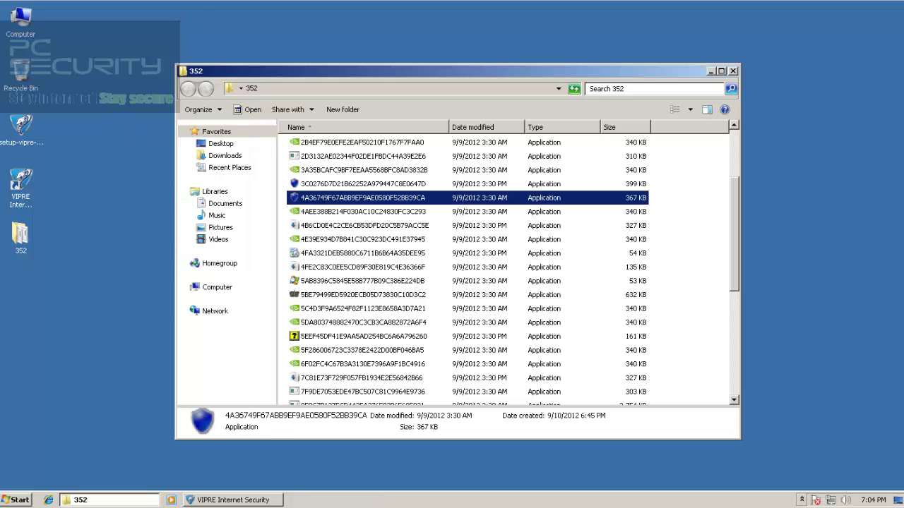
{"action": "left_click", "coordinate": [802, 500]}
{"action": "right_click", "coordinate": [790, 451]}
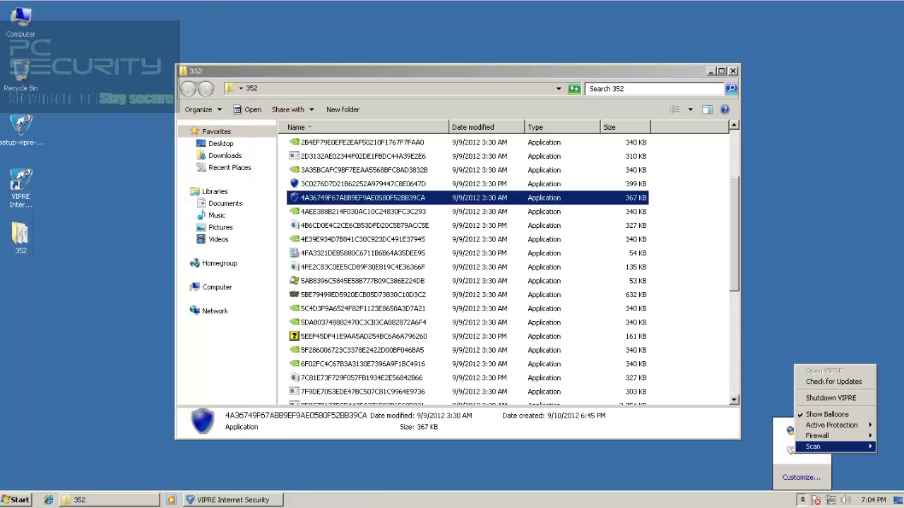
{"action": "mouse_move", "coordinate": [831, 425]}
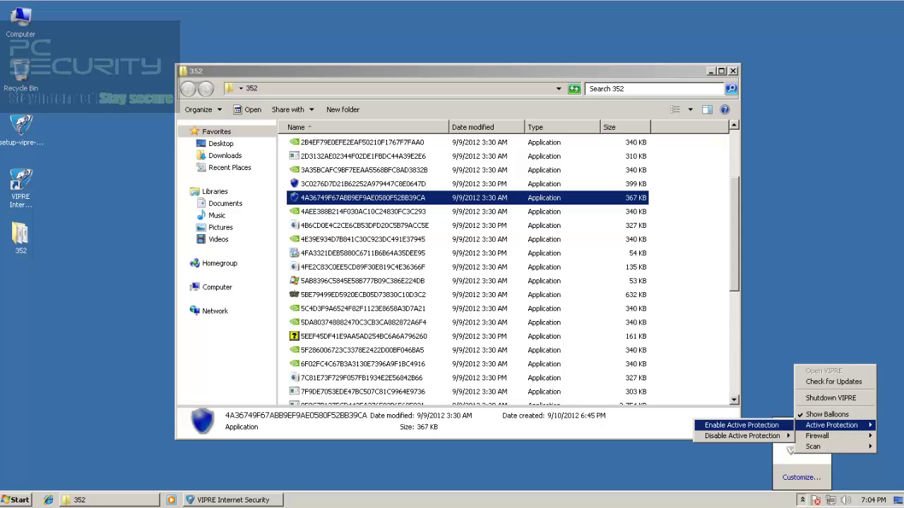
{"action": "left_click", "coordinate": [741, 425]}
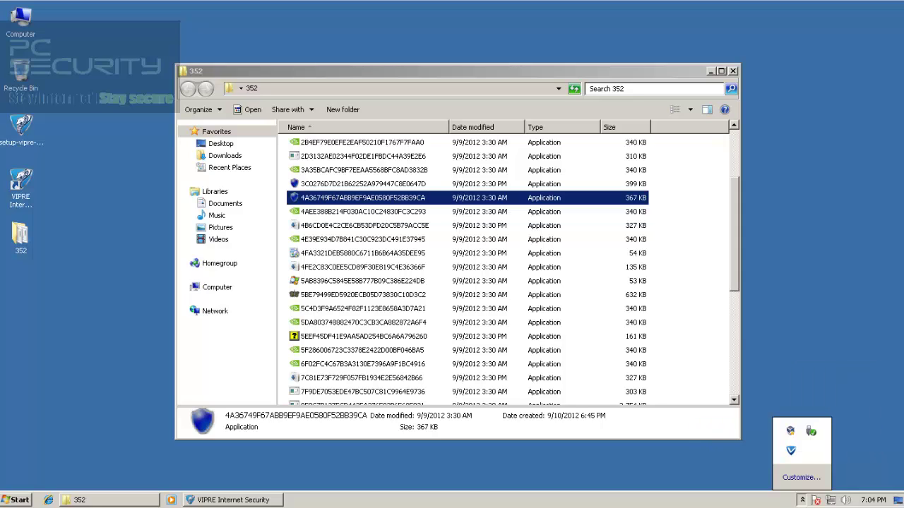
Scroll through the 352 folder's remaining samples and clear the file selection
{"action": "scroll", "coordinate": [593, 226], "scroll_direction": "down", "scroll_amount": 6}
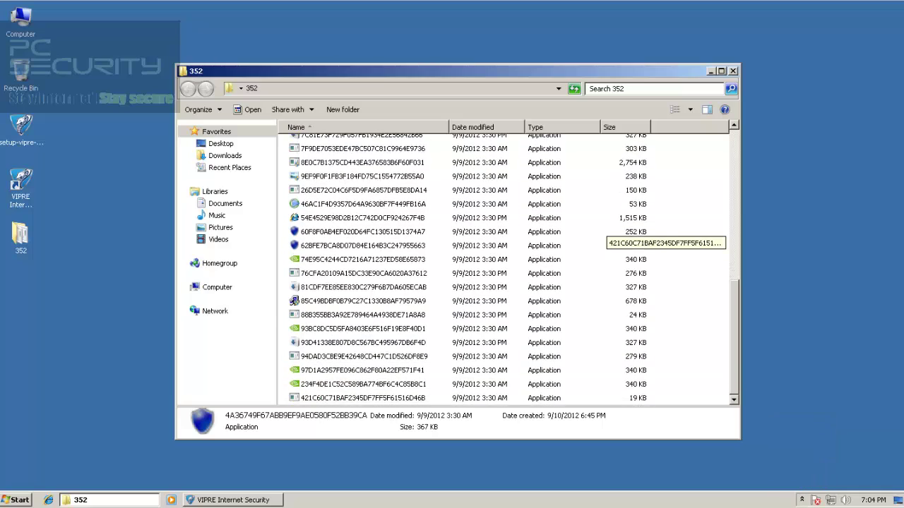
{"action": "left_click", "coordinate": [689, 269]}
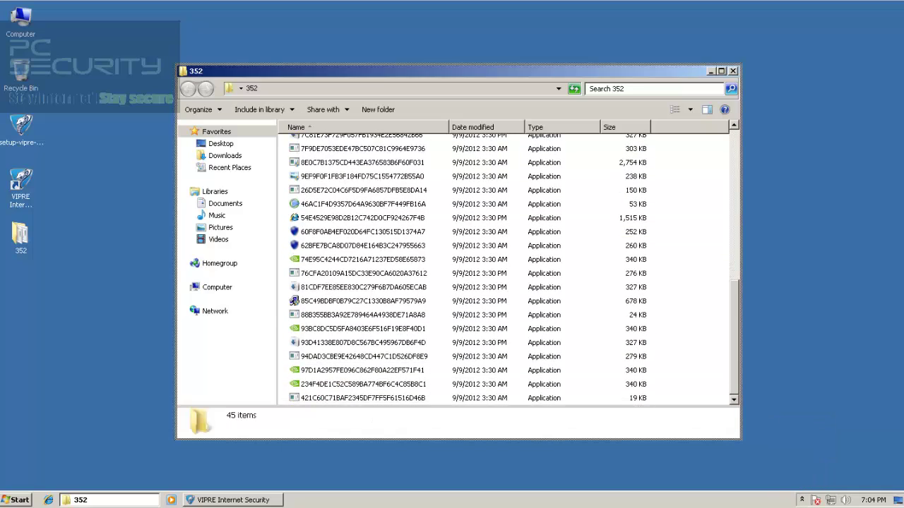
{"action": "scroll", "coordinate": [614, 304], "scroll_direction": "up", "scroll_amount": 3}
{"action": "scroll", "coordinate": [614, 311], "scroll_direction": "up", "scroll_amount": 5}
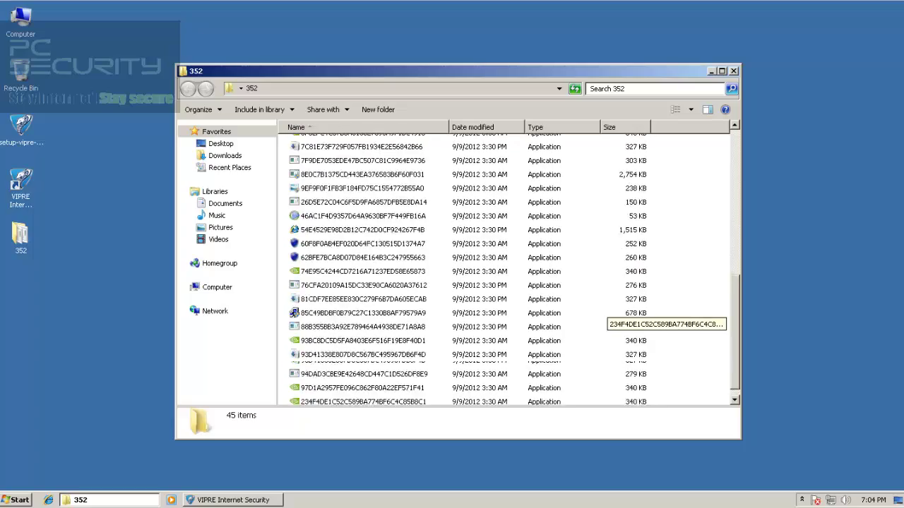
Close the 352 folder window and launch VIPRE Internet Security from its desktop icon
{"action": "scroll", "coordinate": [615, 318], "scroll_direction": "up", "scroll_amount": 1}
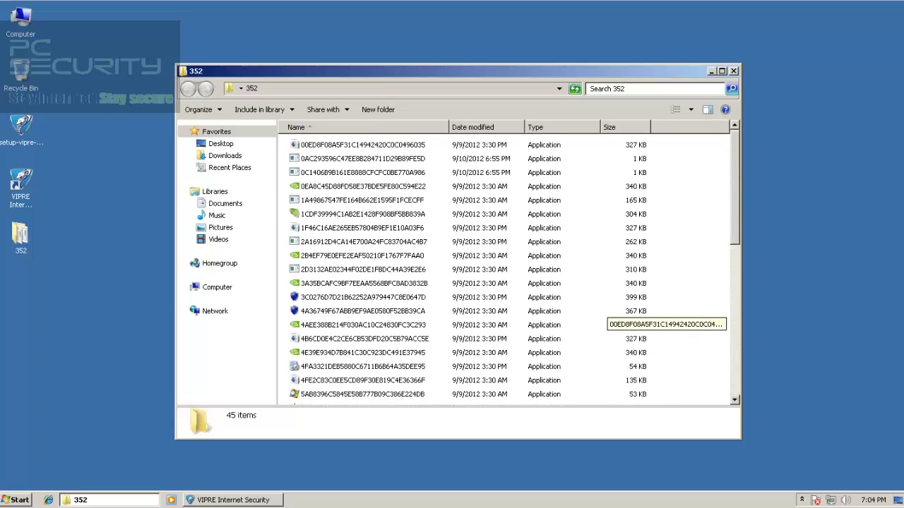
{"action": "left_click", "coordinate": [734, 70]}
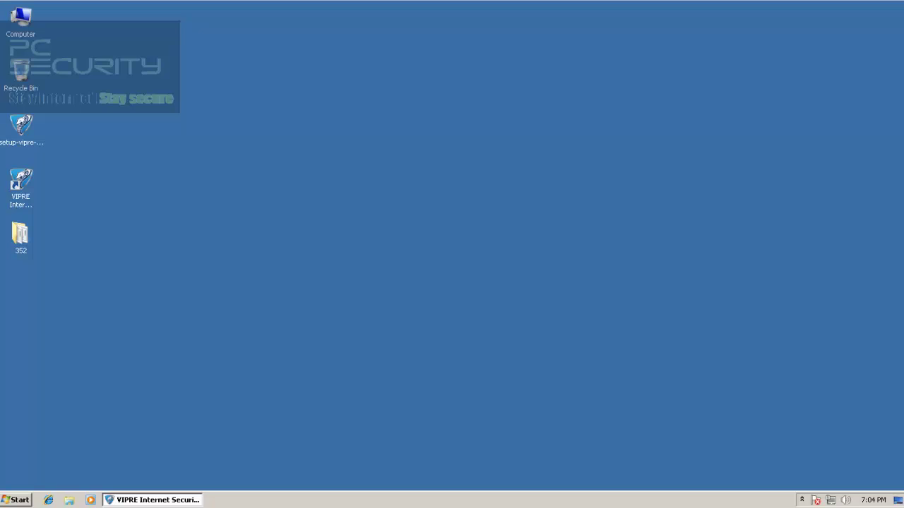
{"action": "double_click", "coordinate": [21, 180]}
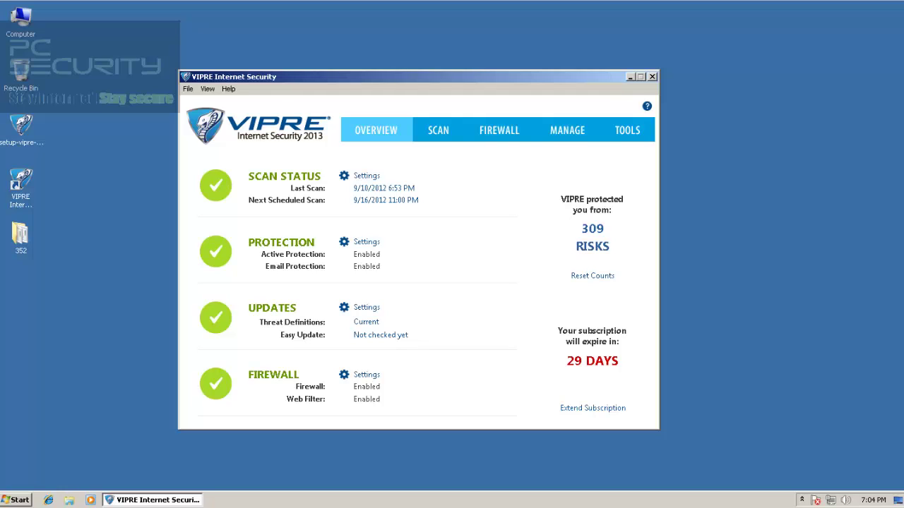
Reopen the 352 folder, select sample 3C0276D7D21B62252A979447C8E0647D, and minimize Explorer
{"action": "double_click", "coordinate": [20, 236]}
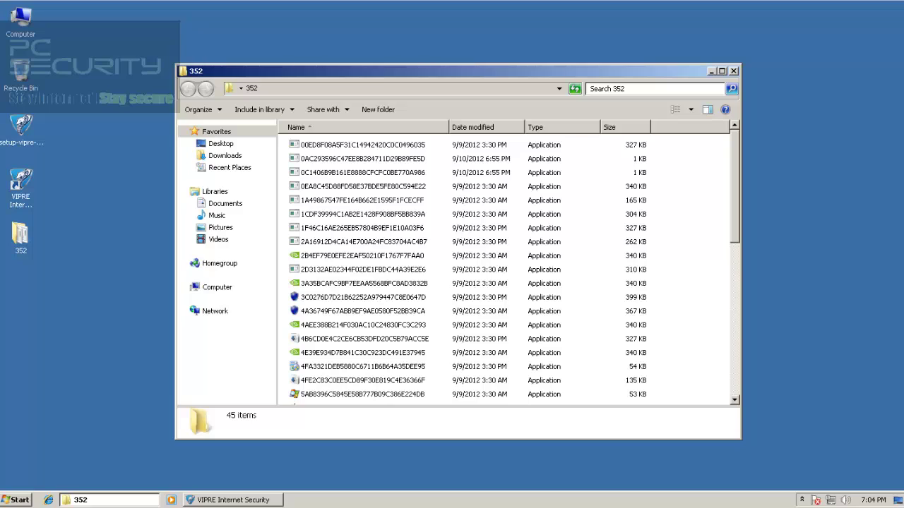
{"action": "left_click", "coordinate": [363, 297]}
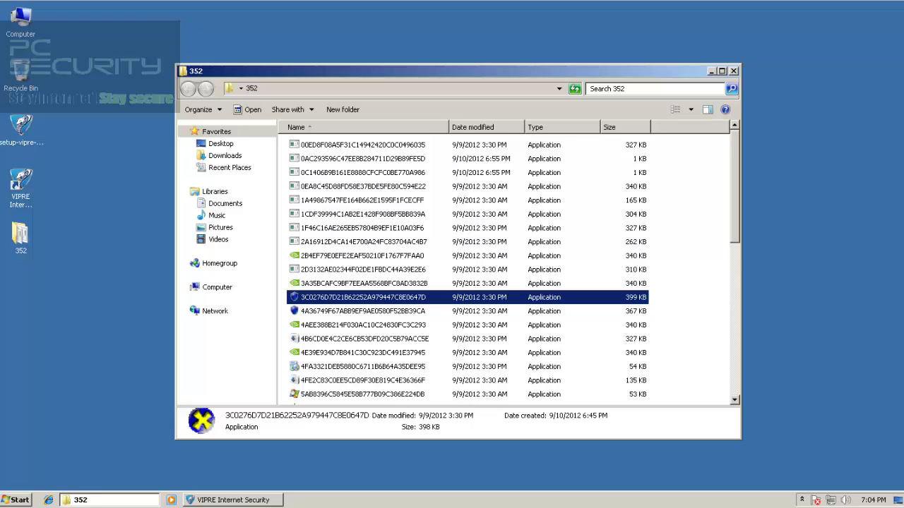
{"action": "left_click", "coordinate": [711, 71]}
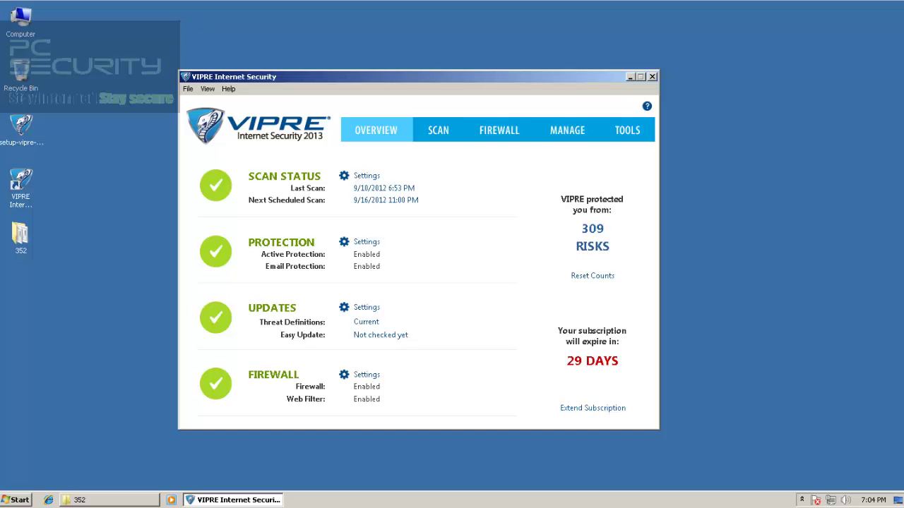
Set the firewall's Process Protection Action to Block with Notify, apply, and close the settings
{"action": "left_click", "coordinate": [499, 130]}
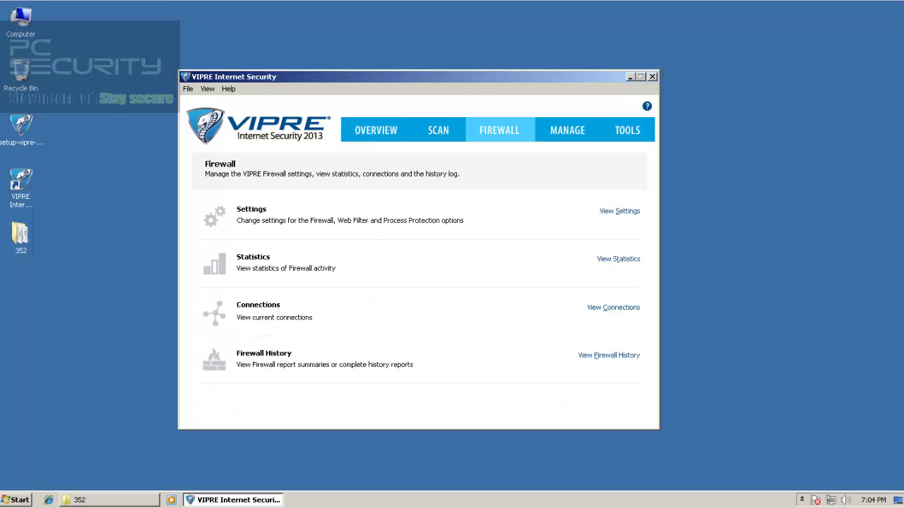
{"action": "left_click", "coordinate": [619, 210]}
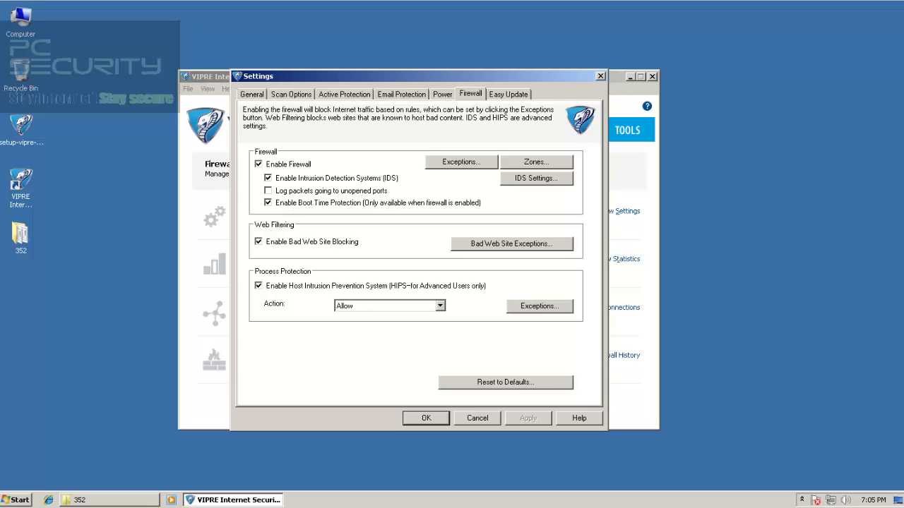
{"action": "left_click", "coordinate": [440, 306]}
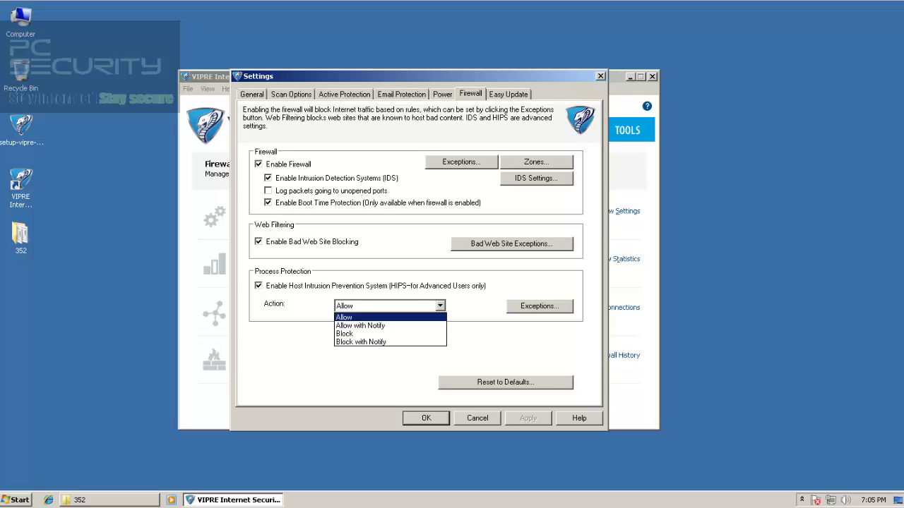
{"action": "key", "text": "Down"}
{"action": "key", "text": "Down"}
{"action": "key", "text": "Return"}
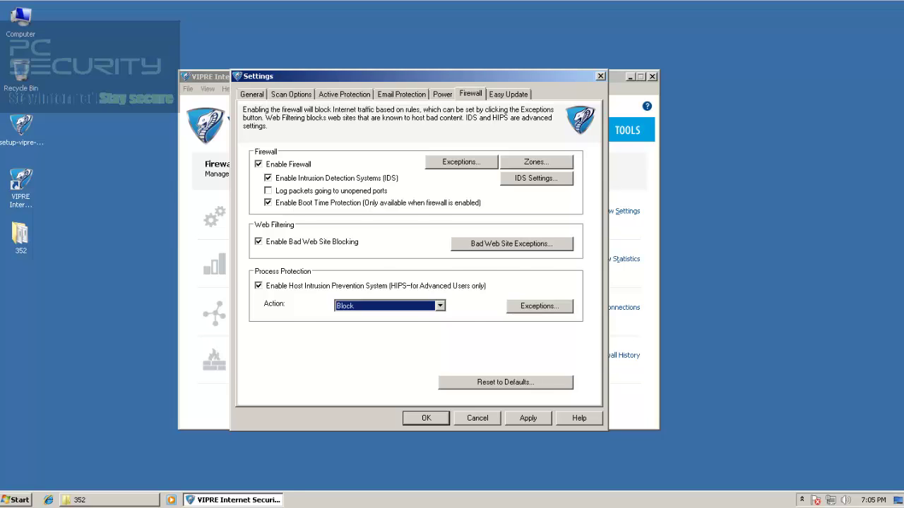
{"action": "key", "text": "alt+Tab"}
{"action": "left_click_drag", "start_coordinate": [317, 75], "coordinate": [353, 69]}
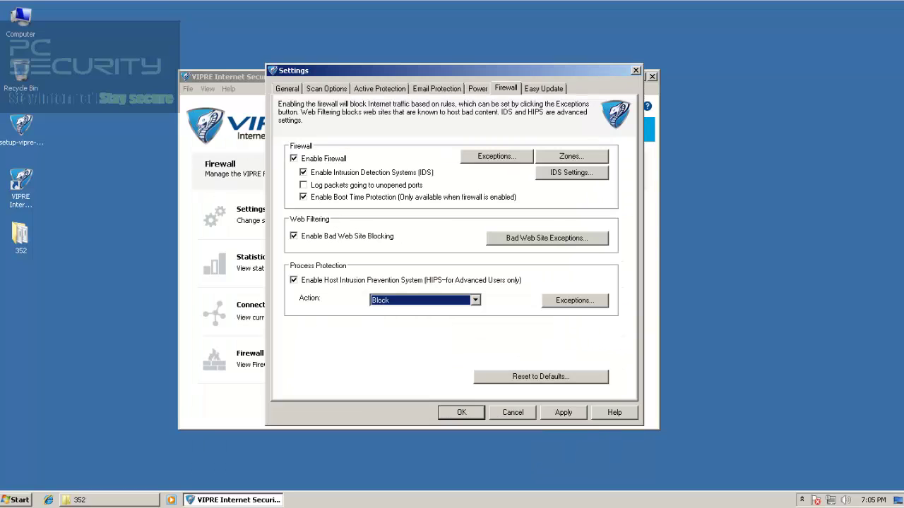
{"action": "left_click", "coordinate": [476, 300]}
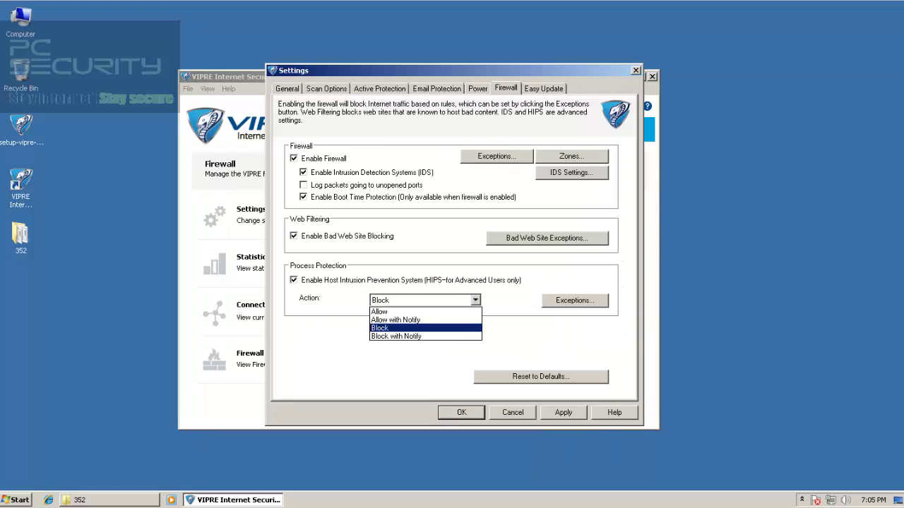
{"action": "left_click", "coordinate": [423, 336]}
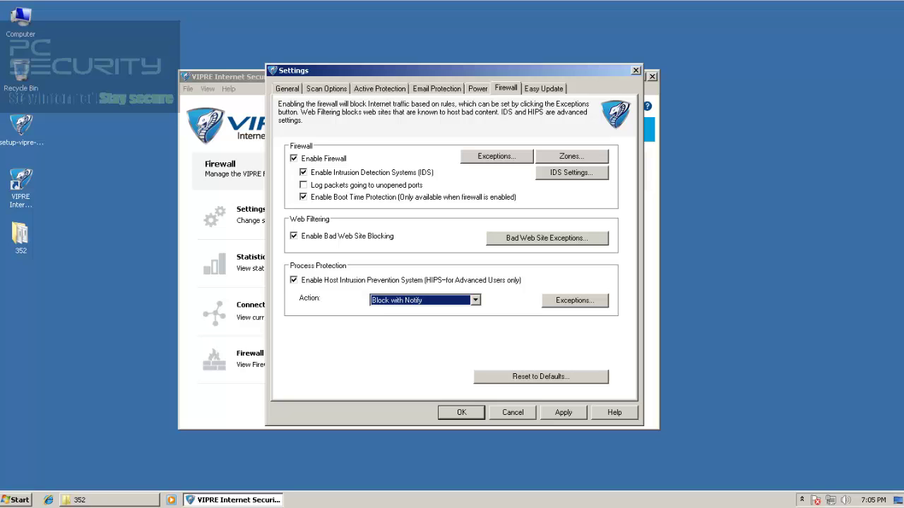
{"action": "left_click", "coordinate": [564, 413]}
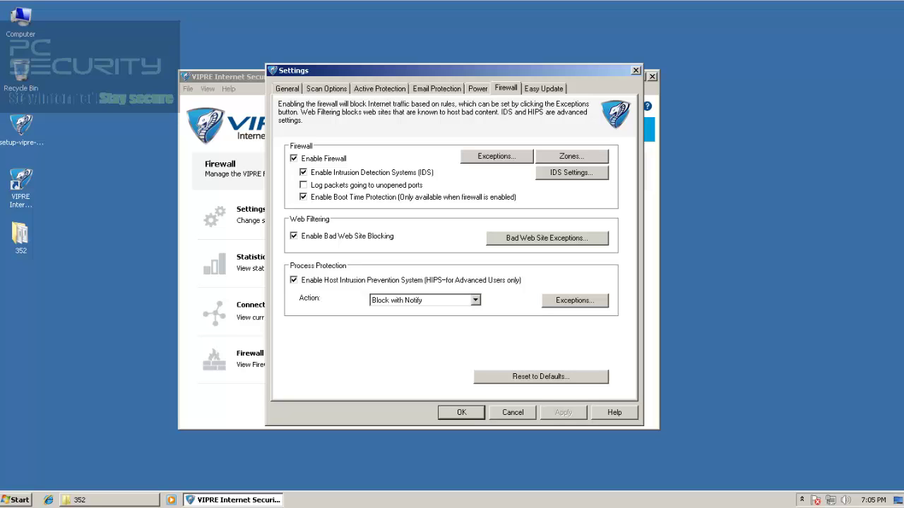
{"action": "left_click", "coordinate": [635, 70]}
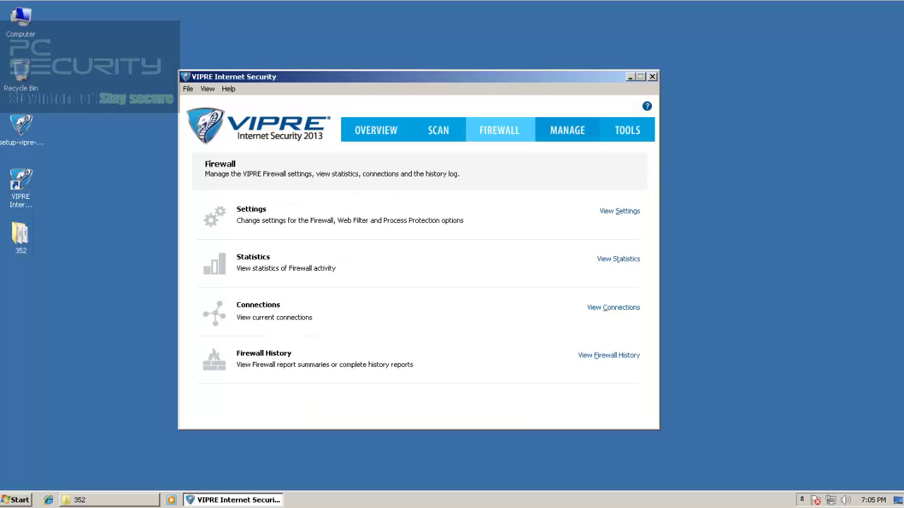
Close VIPRE and run the first 352 samples, dismissing their MS-DOS errors
{"action": "left_click", "coordinate": [375, 130]}
{"action": "left_click", "coordinate": [651, 76]}
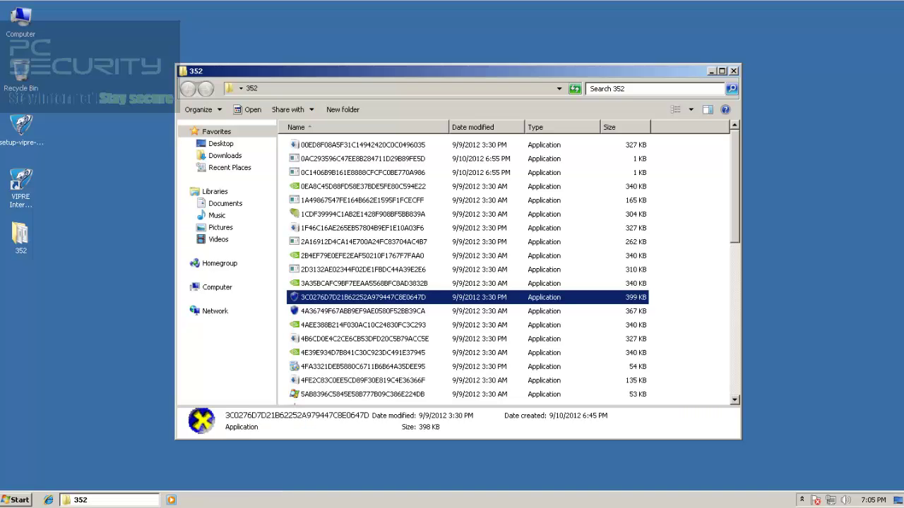
{"action": "left_click", "coordinate": [362, 145]}
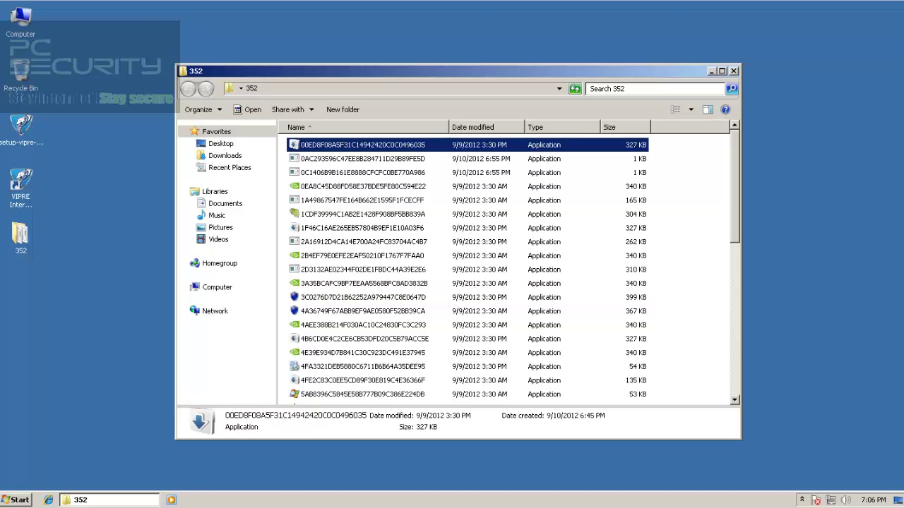
{"action": "key", "text": "Down"}
{"action": "key", "text": "Return"}
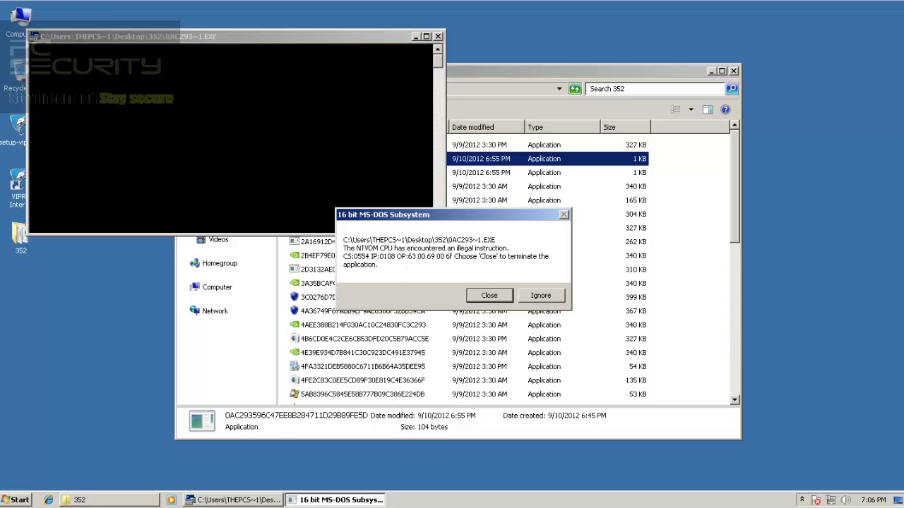
{"action": "key", "text": "Return"}
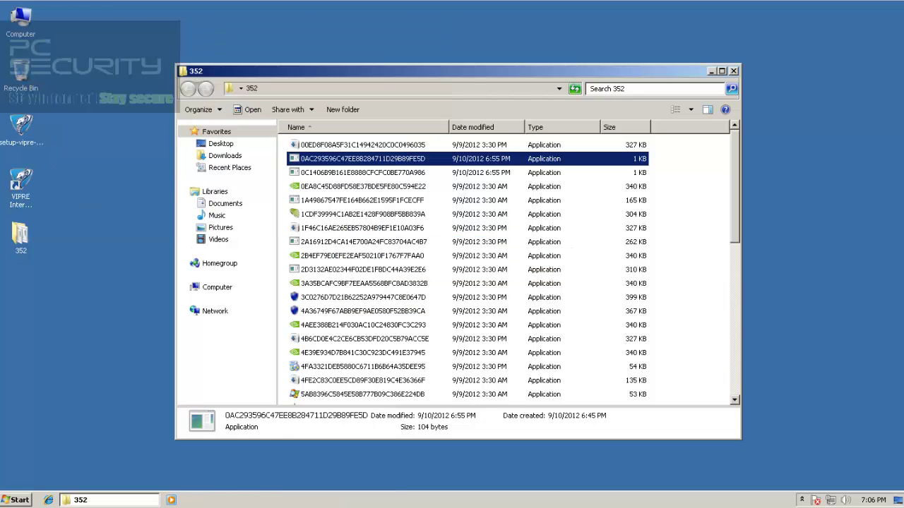
{"action": "key", "text": "Down"}
{"action": "key", "text": "Return"}
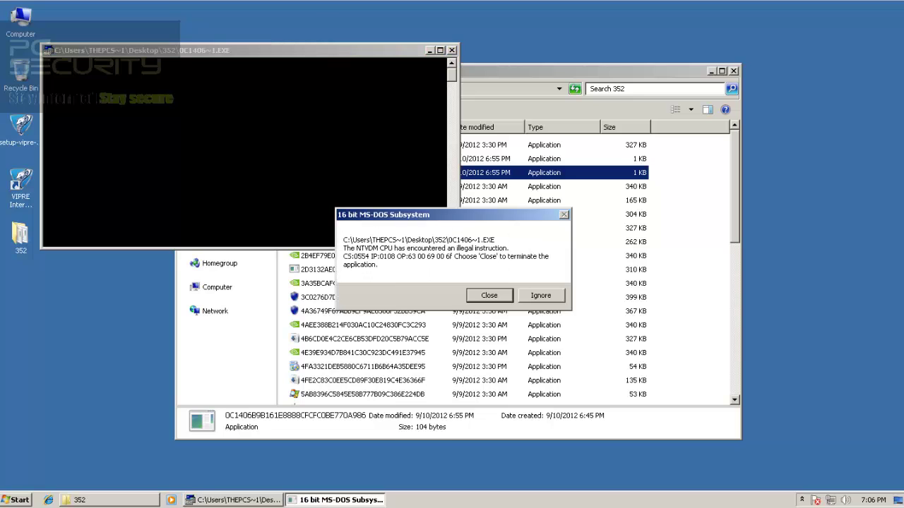
{"action": "key", "text": "Return"}
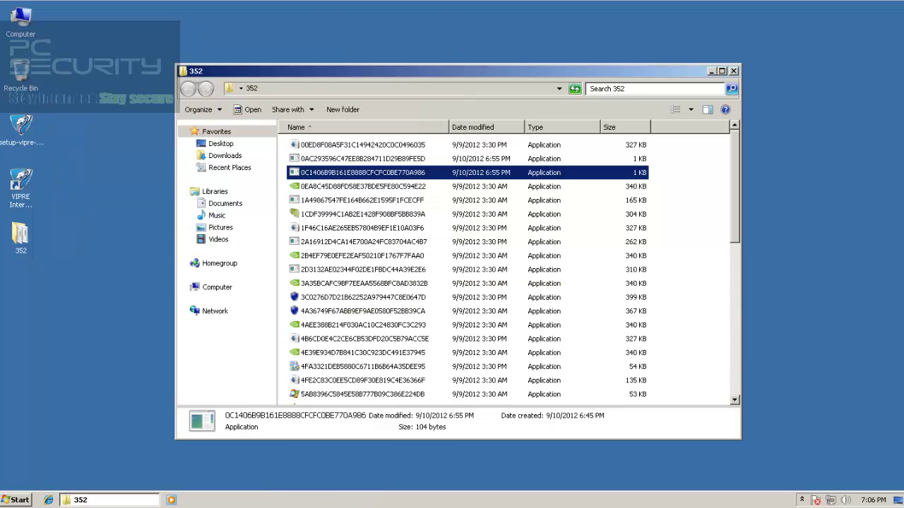
Run sample 1A49867547FE164B662E1595F1FCECFF and the next one, dismissing the invalid application error
{"action": "key", "text": "Down"}
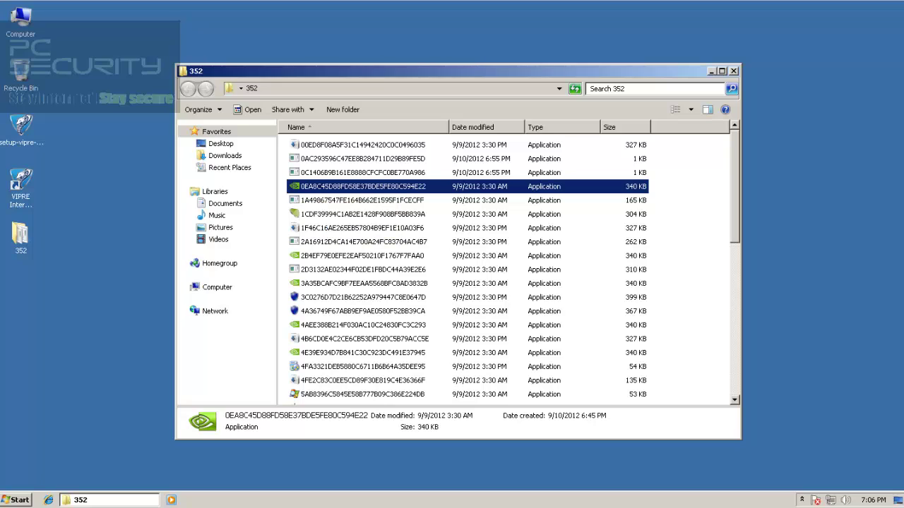
{"action": "key", "text": "Down"}
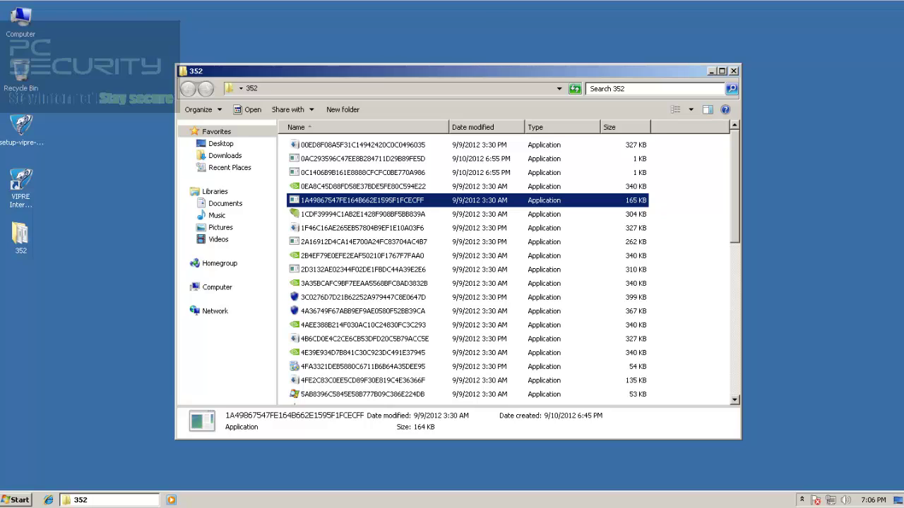
{"action": "key", "text": "Return"}
{"action": "key", "text": "Return"}
{"action": "key", "text": "Down"}
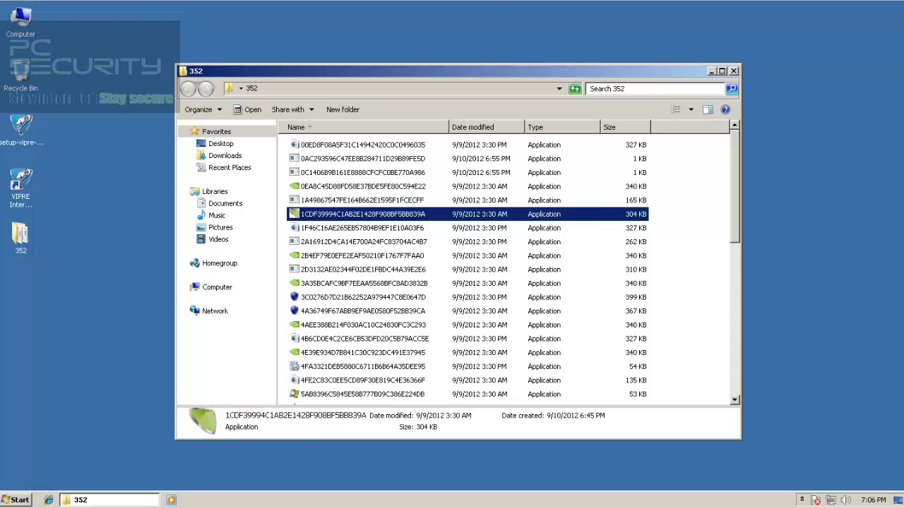
{"action": "key", "text": "Return"}
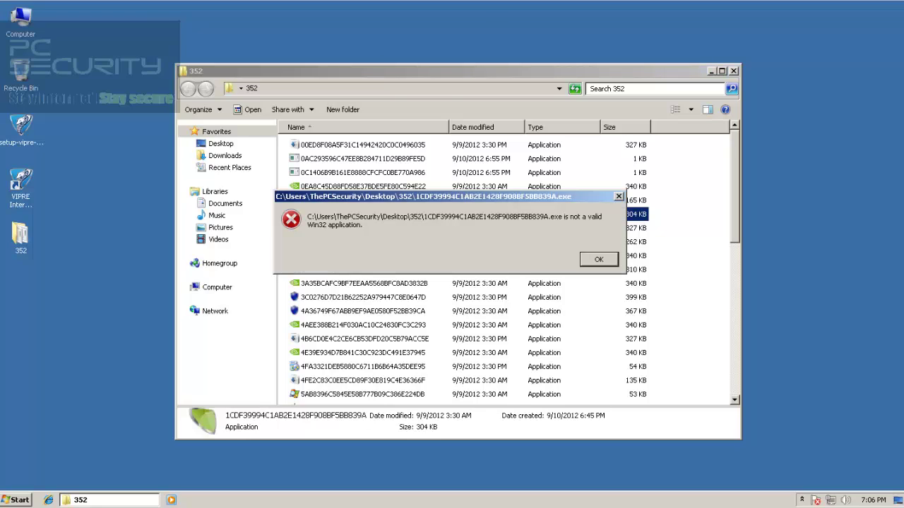
{"action": "key", "text": "Return"}
{"action": "key", "text": "Down"}
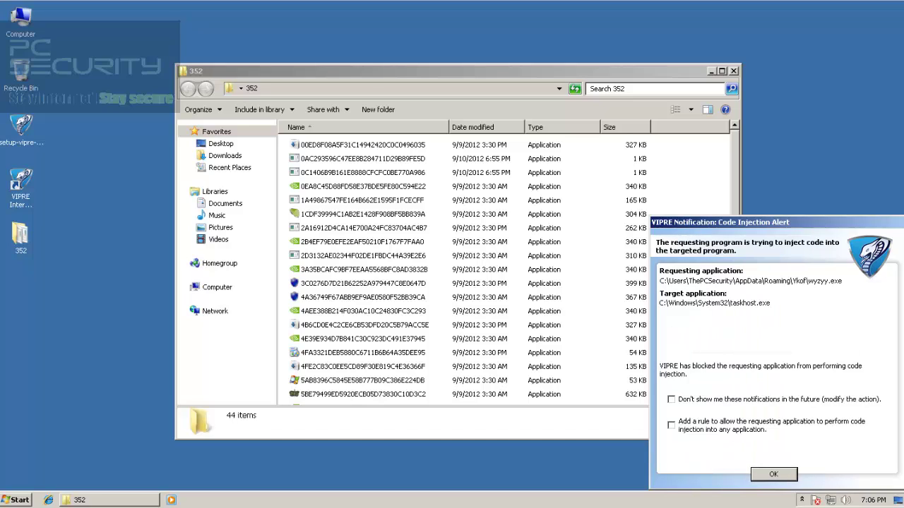
Acknowledge VIPRE's code injection alerts, then run samples 2A16912D… and 2D3132AE…, dismissing their errors
{"action": "left_click", "coordinate": [774, 475]}
{"action": "left_click", "coordinate": [774, 474]}
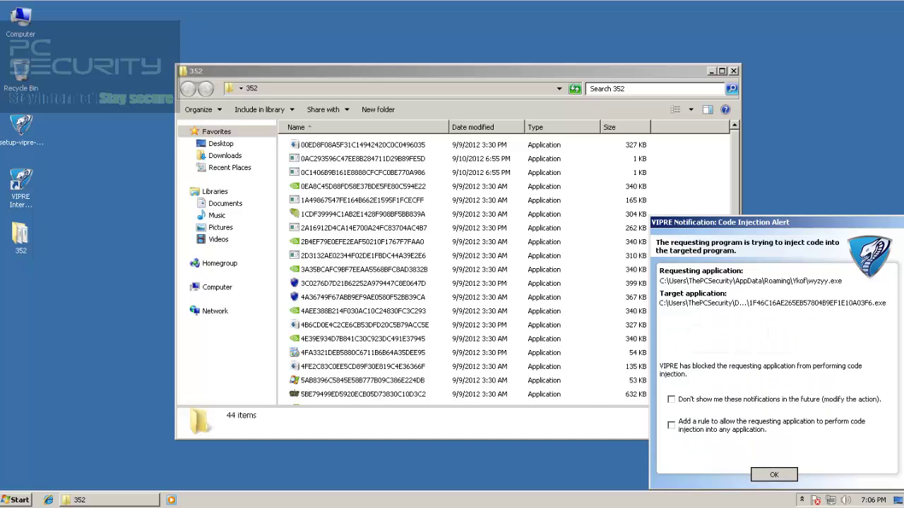
{"action": "left_click", "coordinate": [774, 475]}
{"action": "left_click", "coordinate": [774, 475]}
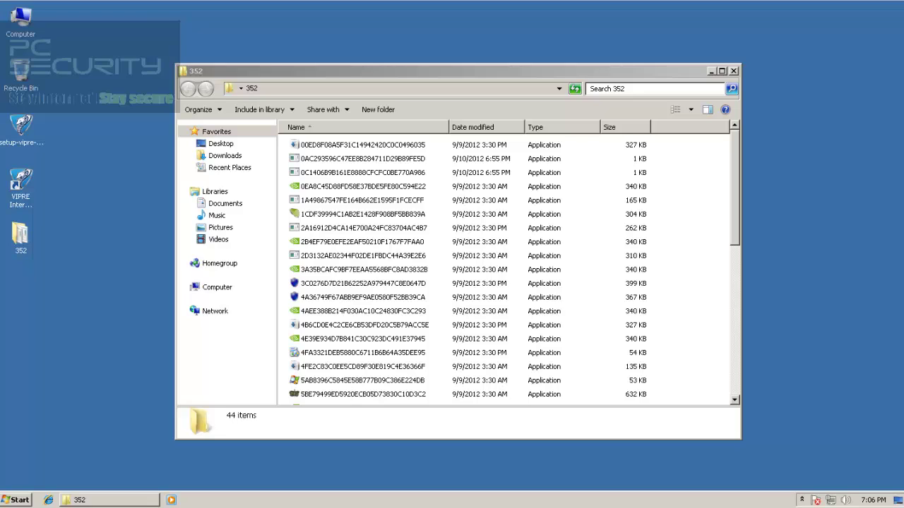
{"action": "double_click", "coordinate": [364, 229]}
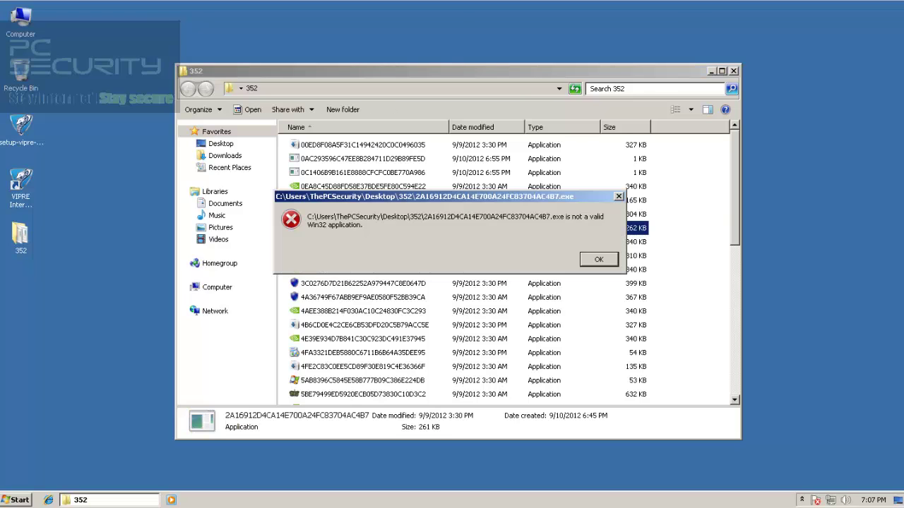
{"action": "key", "text": "Return"}
{"action": "key", "text": "Down"}
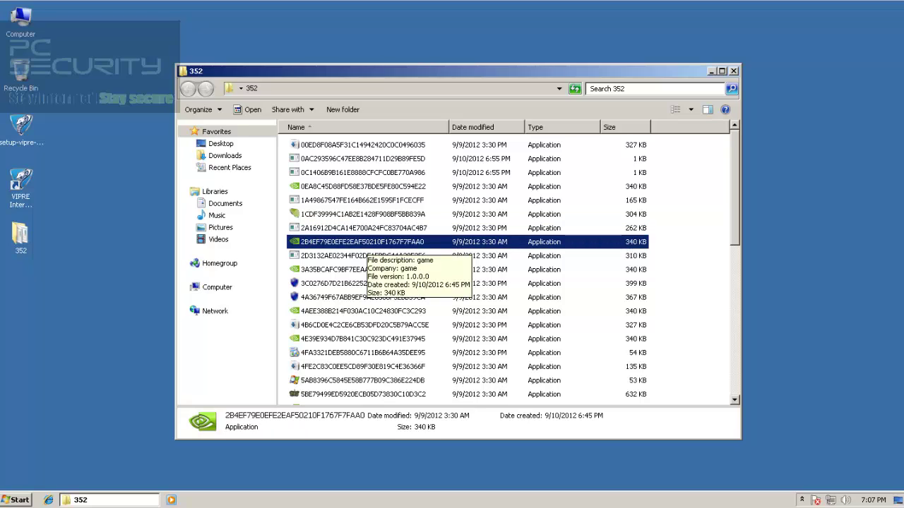
{"action": "key", "text": "Down"}
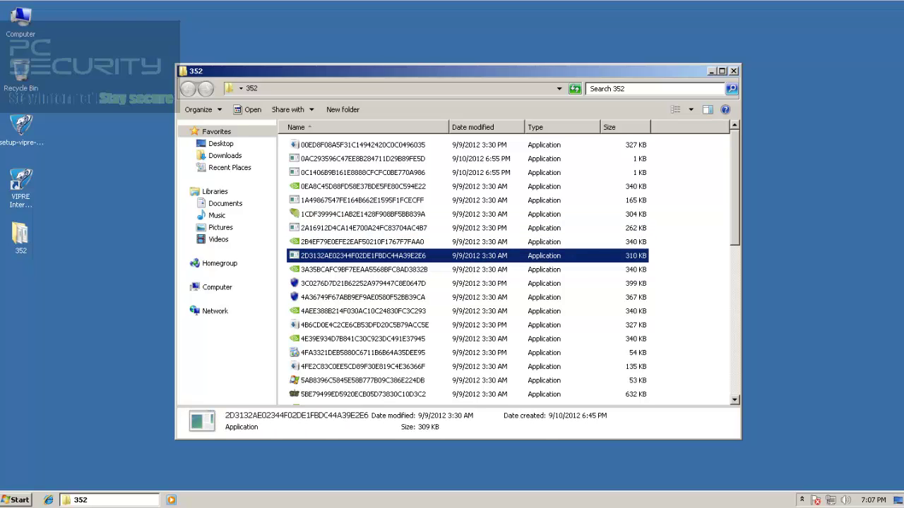
{"action": "key", "text": "Return"}
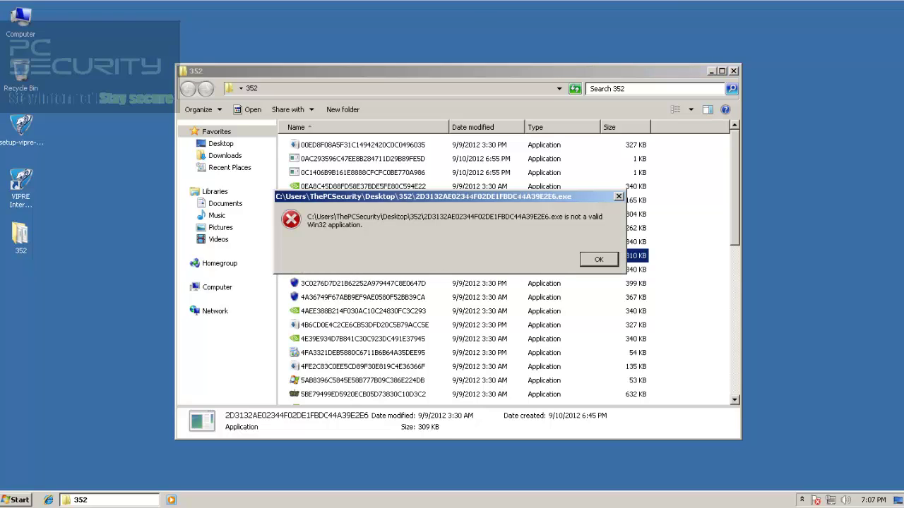
{"action": "key", "text": "Return"}
{"action": "key", "text": "Down"}
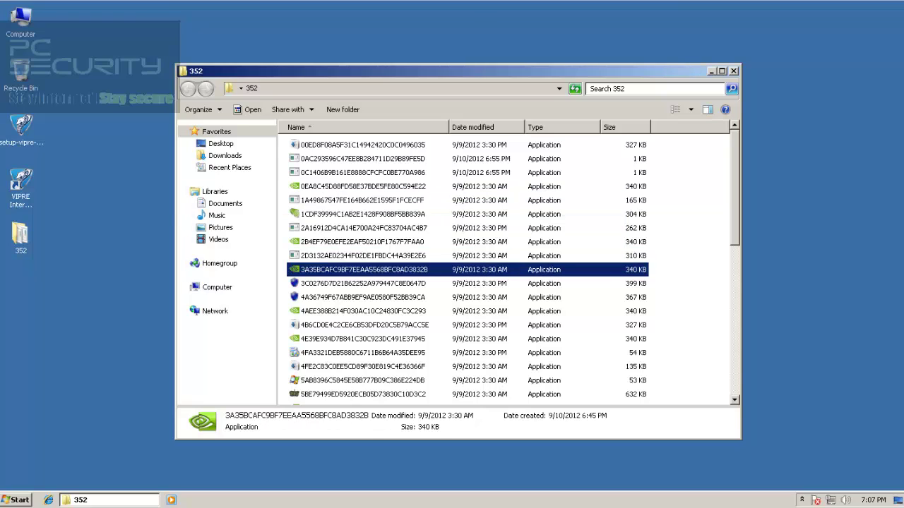
Try sample 3C0276D7D21B62252A979447C8E0647D, dismiss its error, then launch 4A36749F67ABB9EF9AE0580F52BB39CA
{"action": "key", "text": "Down"}
{"action": "key", "text": "Up"}
{"action": "left_click", "coordinate": [363, 214]}
{"action": "left_click", "coordinate": [363, 187]}
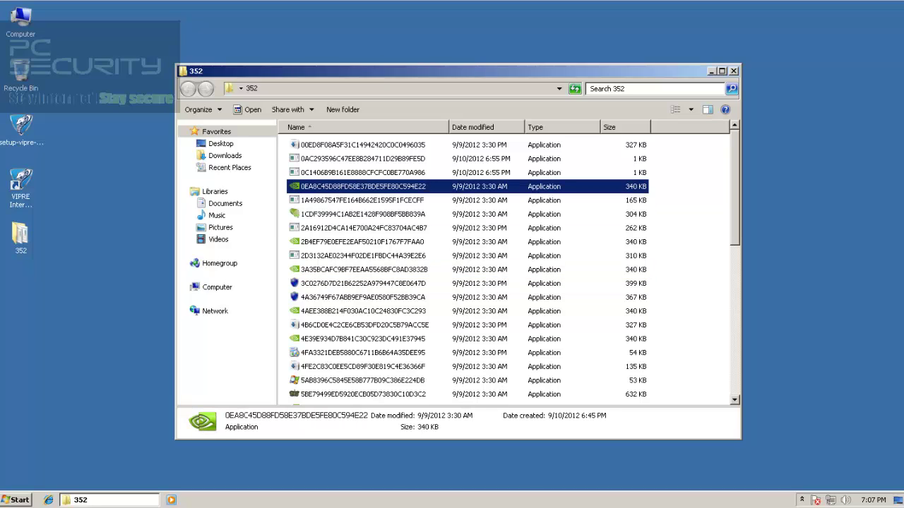
{"action": "left_click", "coordinate": [362, 270]}
{"action": "left_click", "coordinate": [362, 243]}
{"action": "left_click", "coordinate": [363, 186]}
{"action": "left_click", "coordinate": [363, 270]}
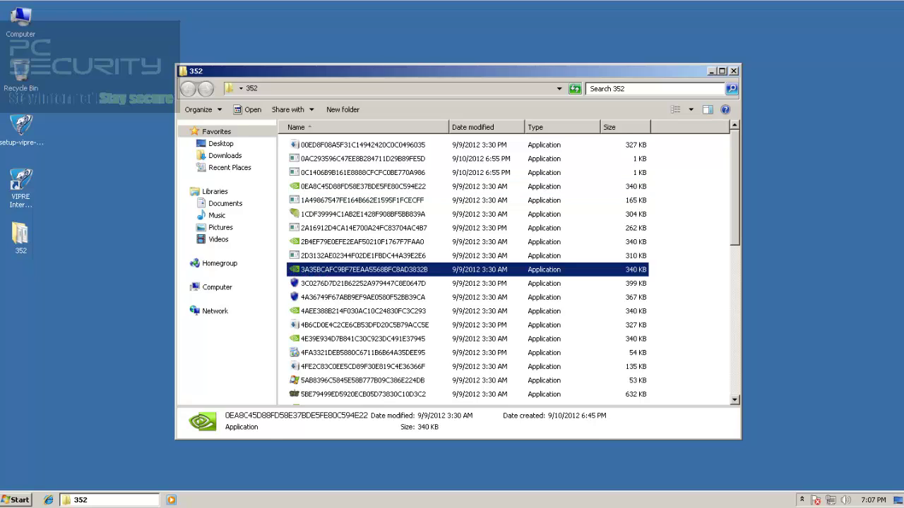
{"action": "left_click", "coordinate": [363, 242]}
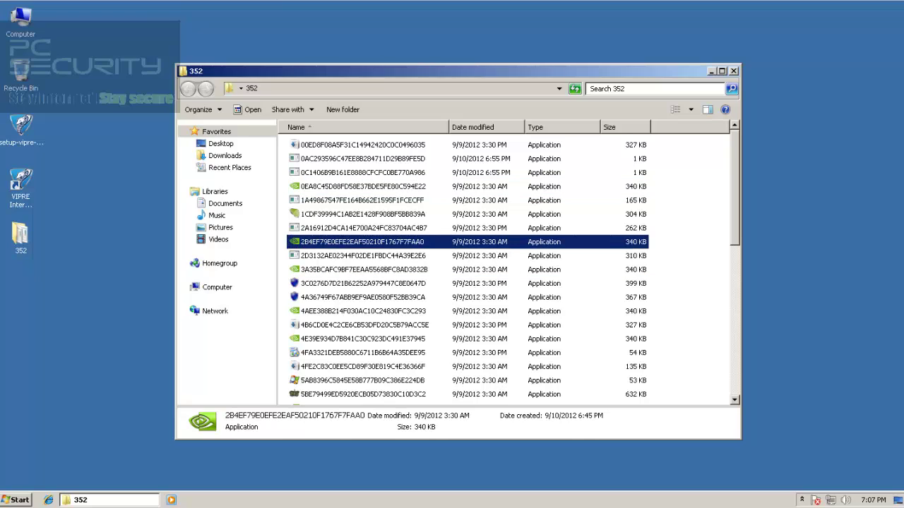
{"action": "left_click", "coordinate": [363, 284]}
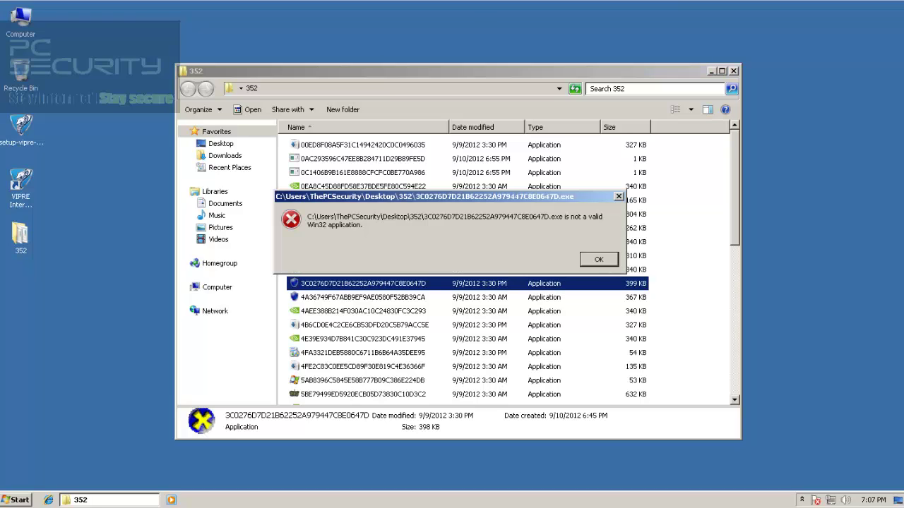
{"action": "key", "text": "Return"}
{"action": "double_click", "coordinate": [363, 297]}
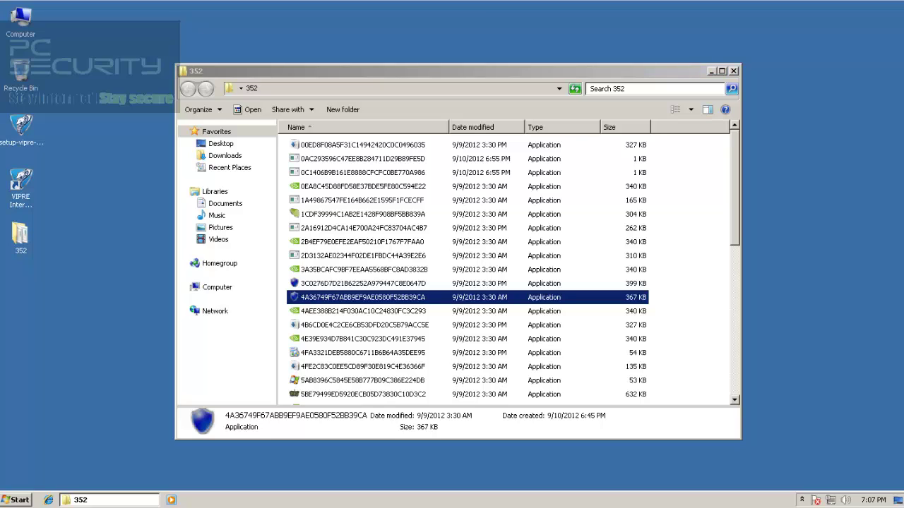
Run samples 7F9DE7053EDE47BC507C81C9964E9736 and 8E0C7B1375CD443EA376583B6F60F031, dismissing the invalid application error
{"action": "scroll", "coordinate": [509, 269], "scroll_direction": "down", "scroll_amount": 3}
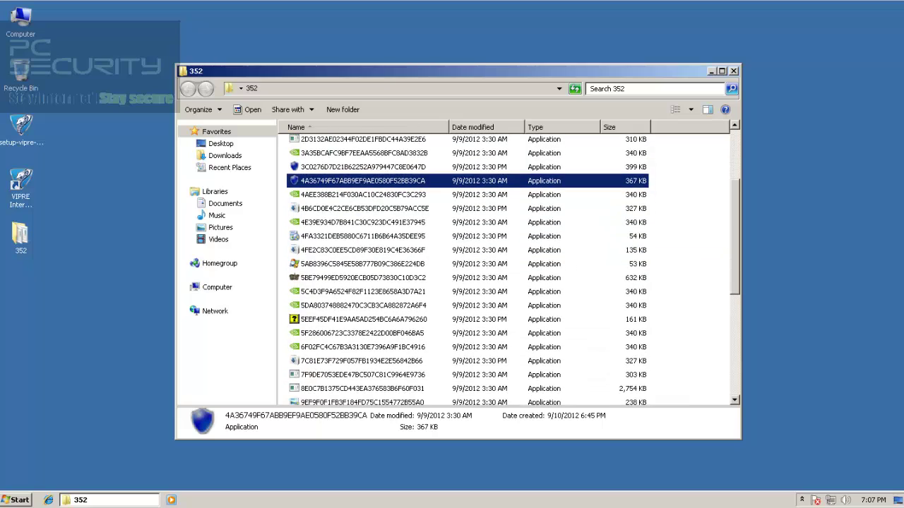
{"action": "left_click", "coordinate": [363, 195]}
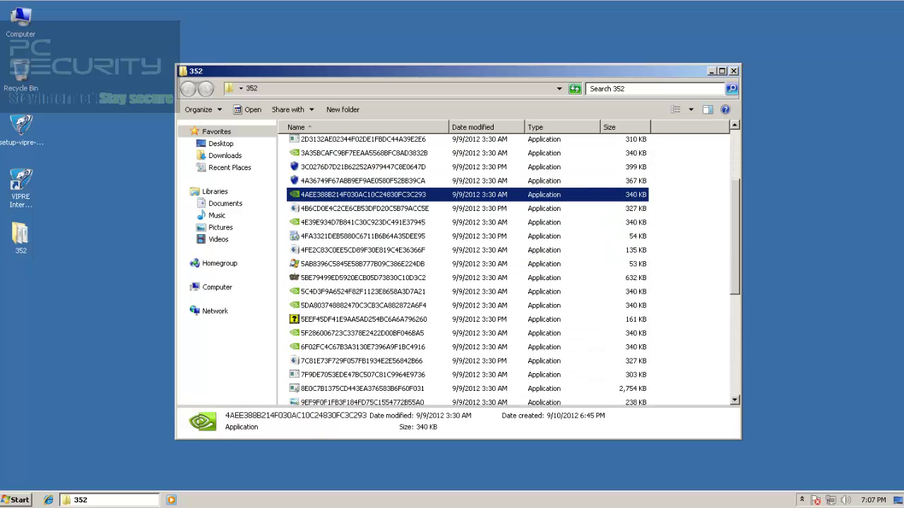
{"action": "left_click", "coordinate": [365, 208]}
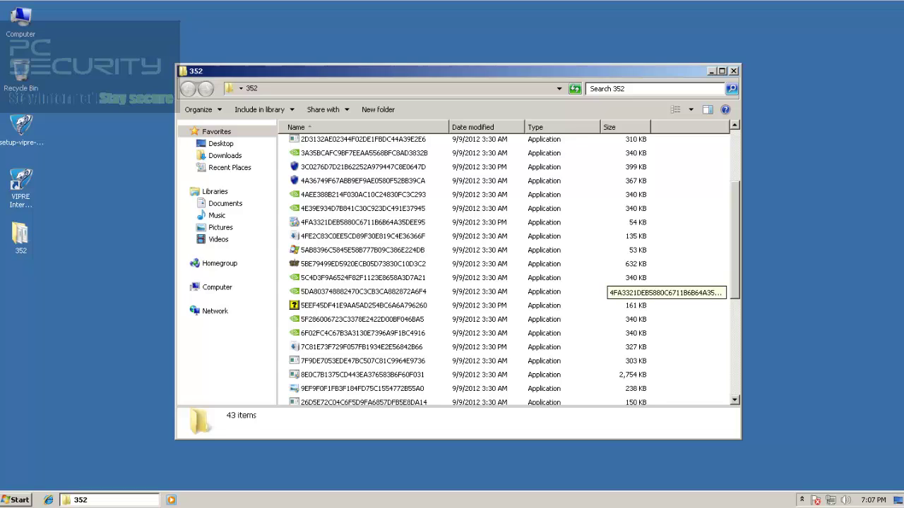
{"action": "scroll", "coordinate": [514, 270], "scroll_direction": "down", "scroll_amount": 2}
{"action": "double_click", "coordinate": [363, 265]}
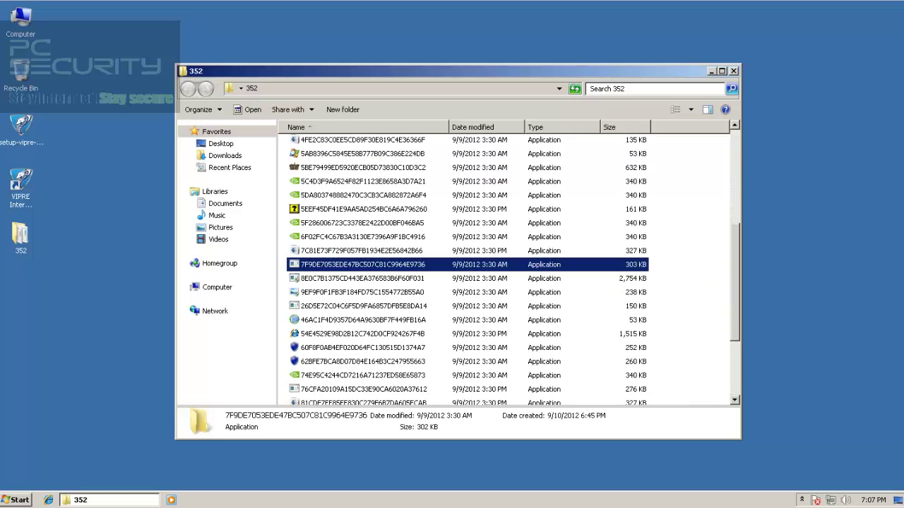
{"action": "key", "text": "Return"}
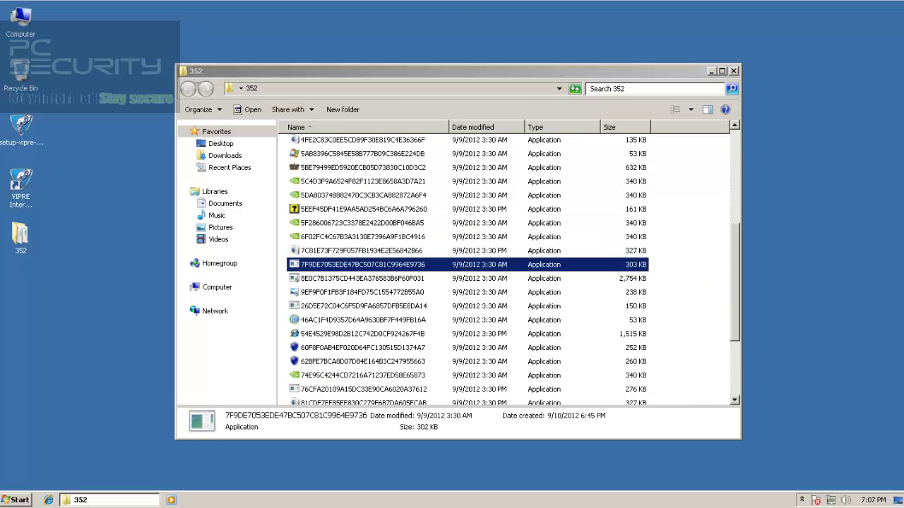
{"action": "key", "text": "Down"}
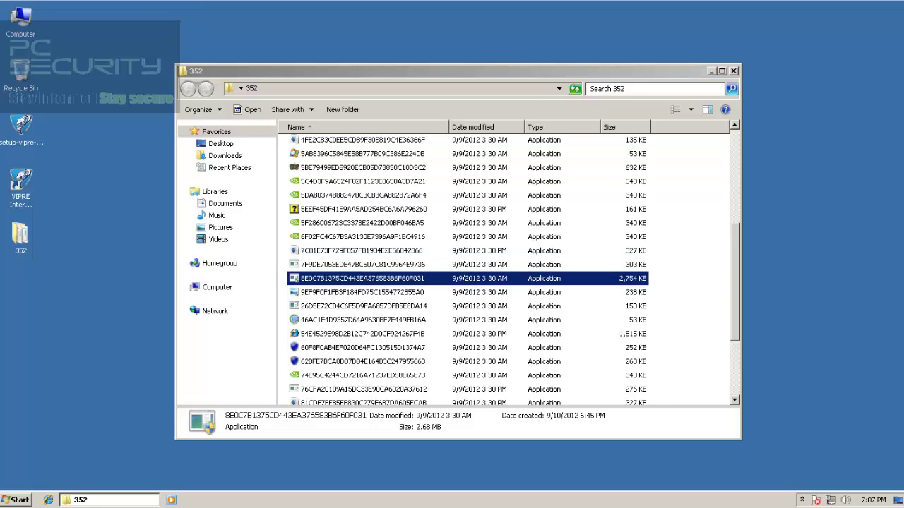
{"action": "key", "text": "Return"}
{"action": "key", "text": "Return"}
Run samples 60F8F0AB4EF020D64FC130515D1374A7 and 62BFE7BCA8D07D84E164B3C247955663, dismissing each error
{"action": "left_click", "coordinate": [362, 348]}
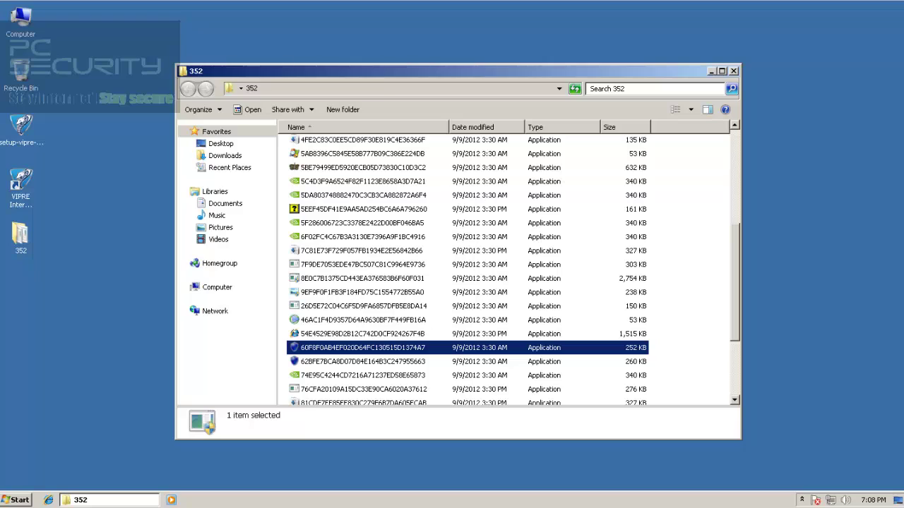
{"action": "key", "text": "Return"}
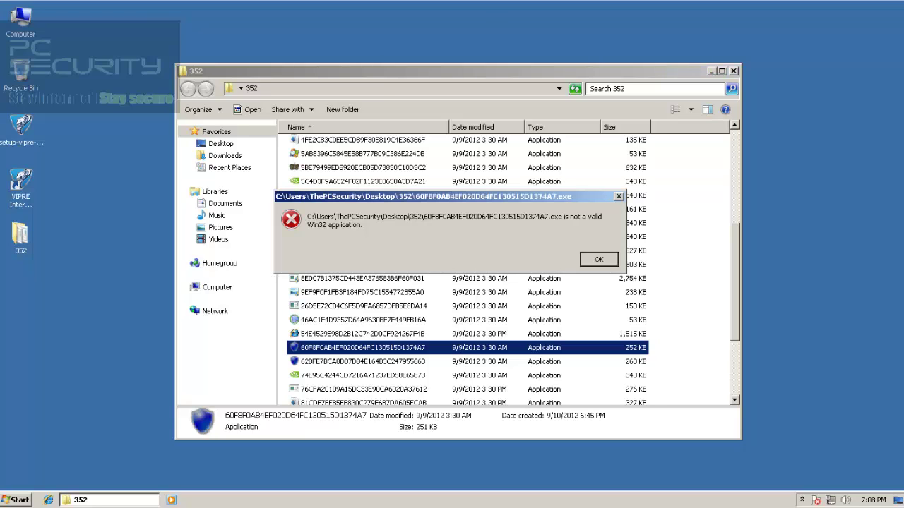
{"action": "key", "text": "Return"}
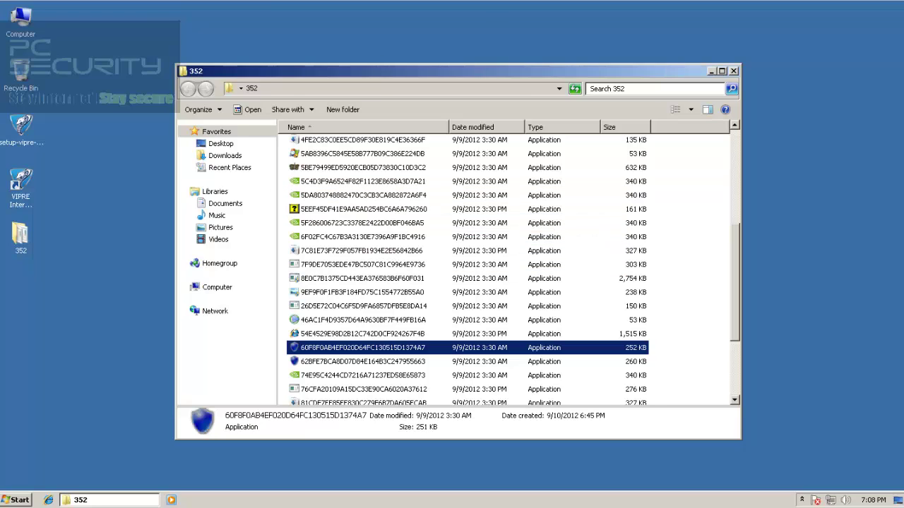
{"action": "key", "text": "Down"}
{"action": "key", "text": "Return"}
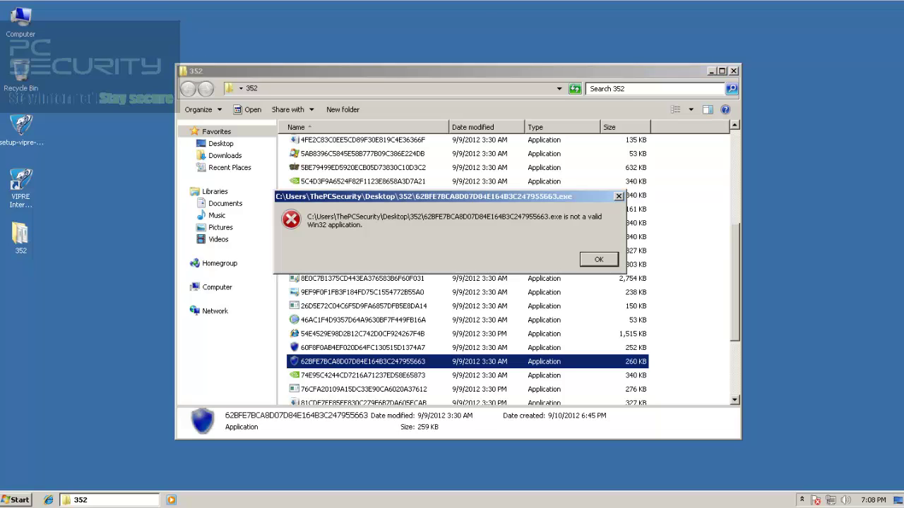
{"action": "key", "text": "Return"}
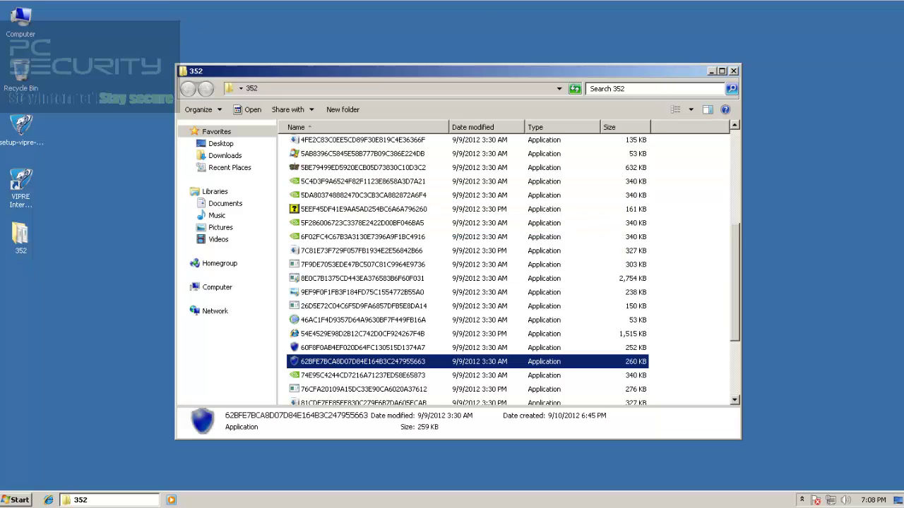
Select sample 85C49BDBF0B79C27C1330B8AF79579A9 further down and refresh the desktop
{"action": "scroll", "coordinate": [508, 269], "scroll_direction": "down", "scroll_amount": 3}
{"action": "left_click", "coordinate": [363, 287]}
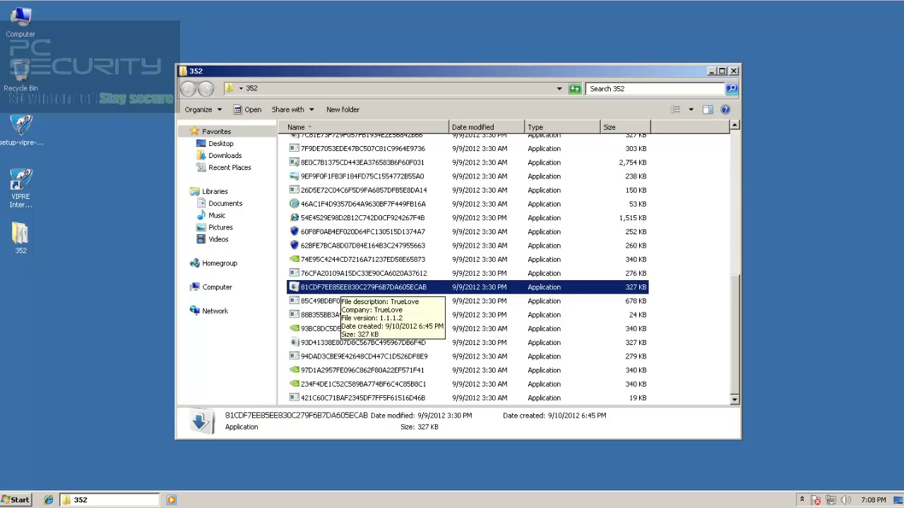
{"action": "left_click", "coordinate": [364, 301]}
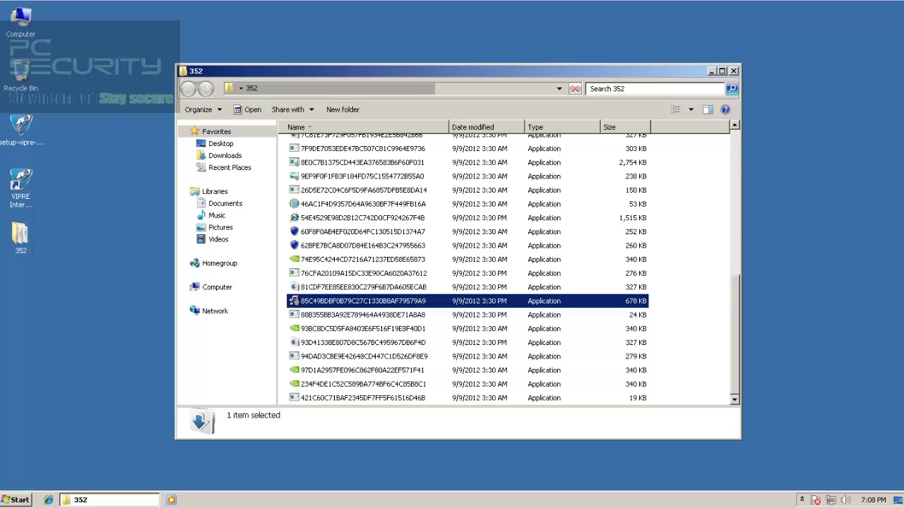
{"action": "right_click", "coordinate": [124, 195]}
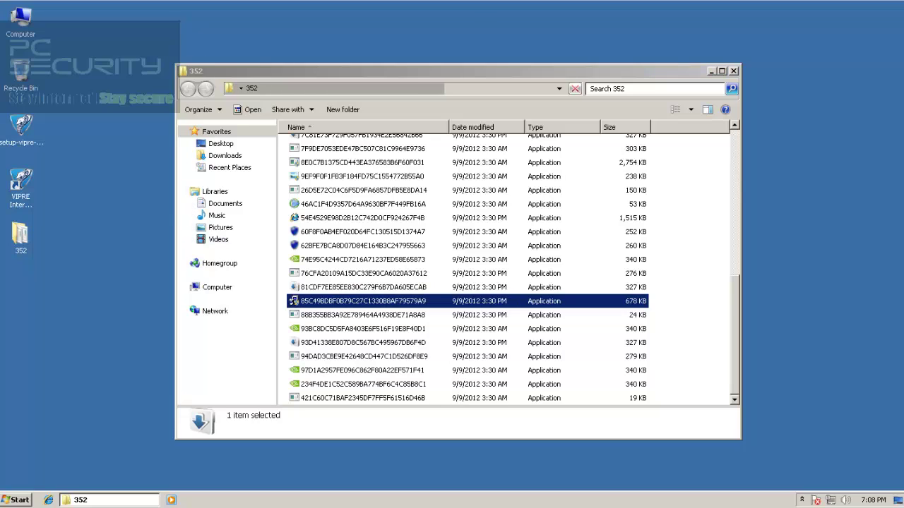
{"action": "left_click", "coordinate": [141, 222]}
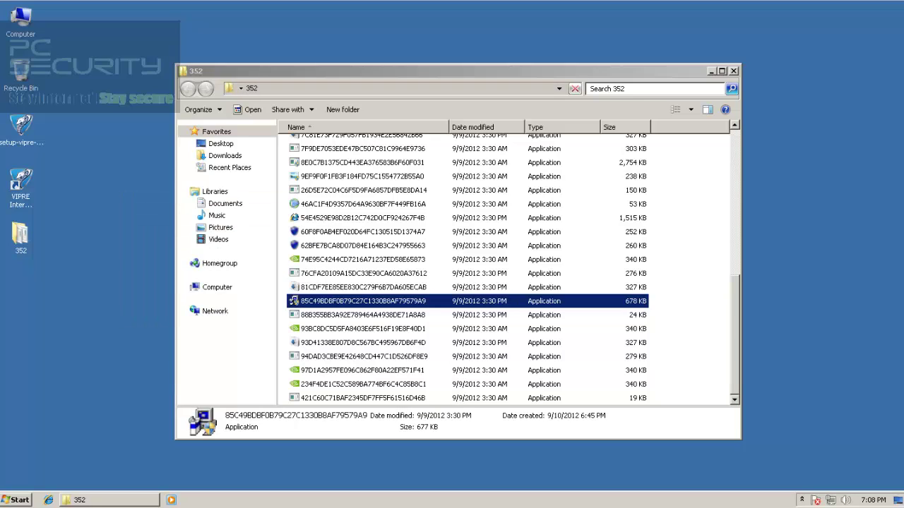
{"action": "right_click", "coordinate": [125, 203]}
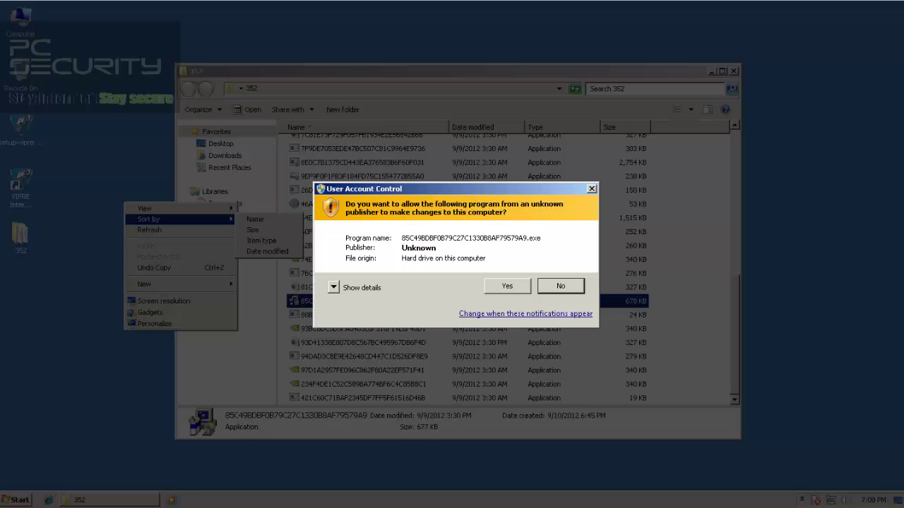
Approve the UAC prompt, then close VIPRE's alert, the ScriptC setup and the compatibility warning
{"action": "left_click", "coordinate": [507, 286]}
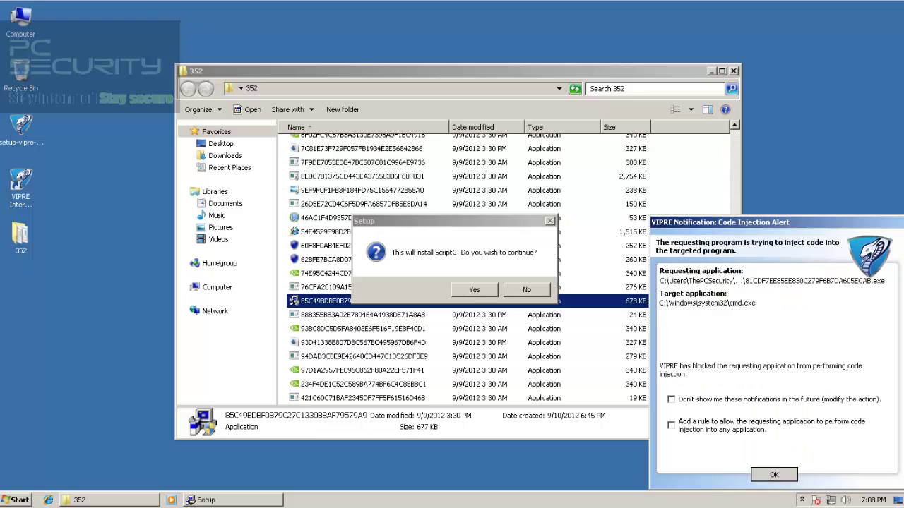
{"action": "left_click", "coordinate": [774, 476]}
{"action": "left_click", "coordinate": [474, 289]}
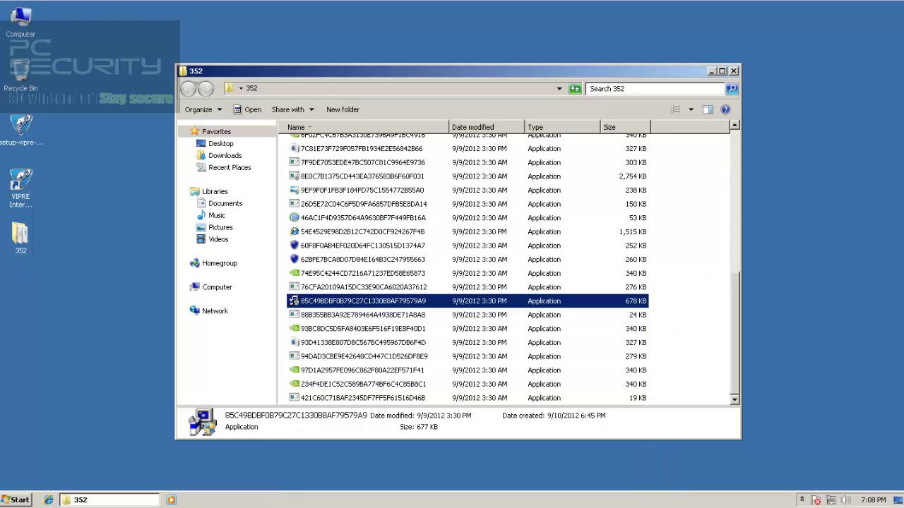
{"action": "left_click_drag", "start_coordinate": [735, 361], "coordinate": [735, 219]}
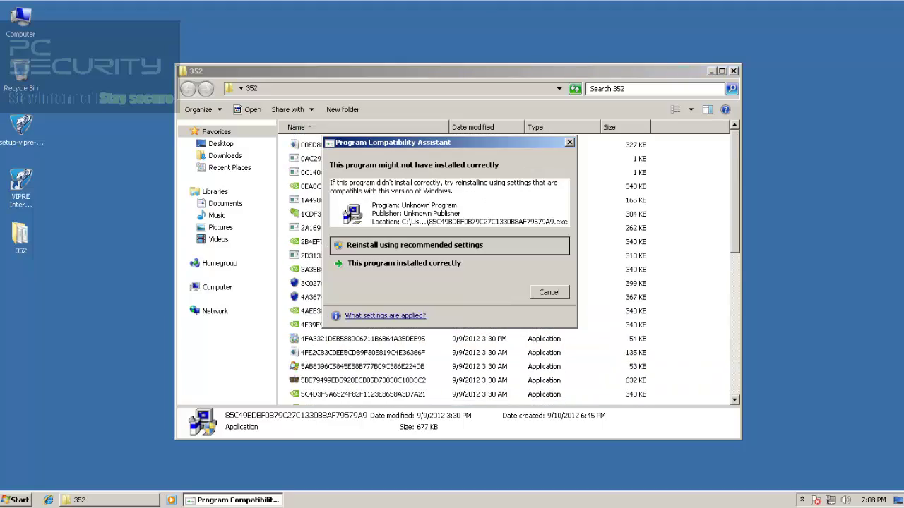
{"action": "key", "text": "Escape"}
{"action": "left_click_drag", "start_coordinate": [735, 181], "coordinate": [735, 350]}
{"action": "left_click", "coordinate": [363, 144]}
{"action": "left_click", "coordinate": [363, 385]}
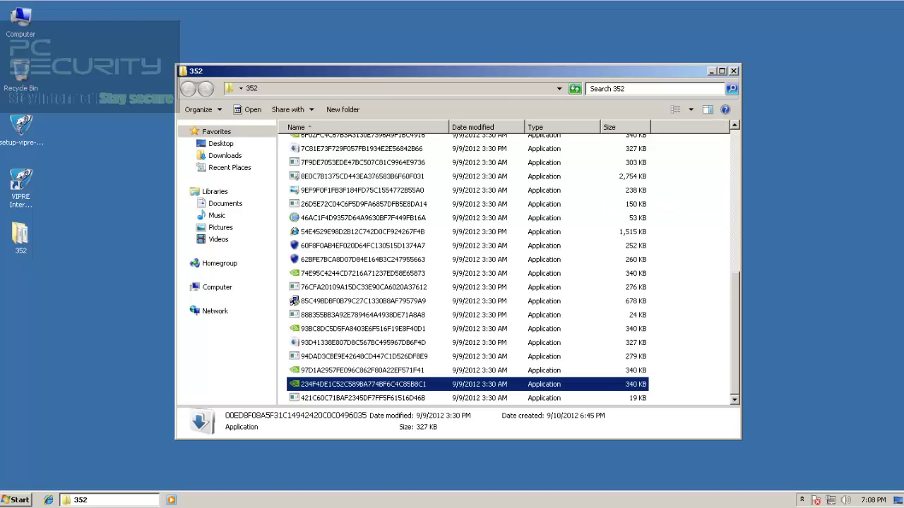
{"action": "left_click", "coordinate": [363, 371]}
{"action": "left_click", "coordinate": [363, 357]}
{"action": "left_click", "coordinate": [363, 343]}
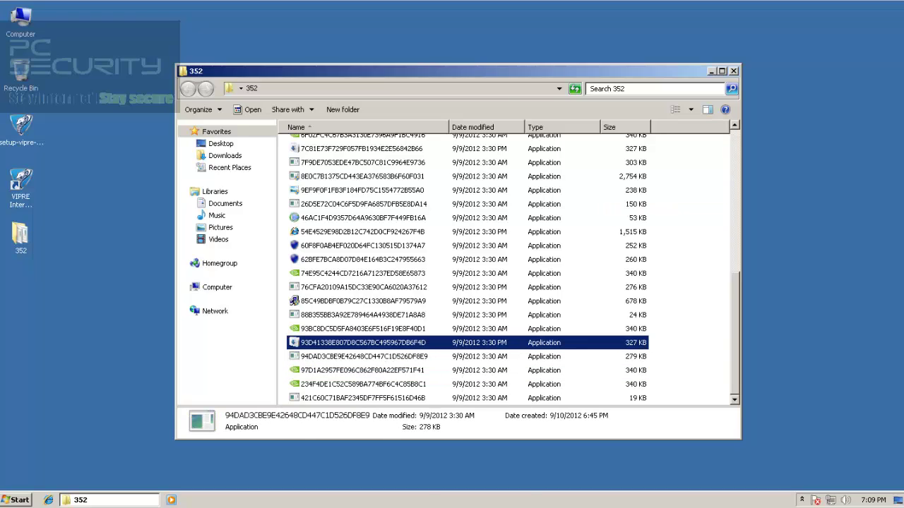
{"action": "left_click_drag", "start_coordinate": [735, 396], "coordinate": [735, 353]}
{"action": "left_click", "coordinate": [363, 250]}
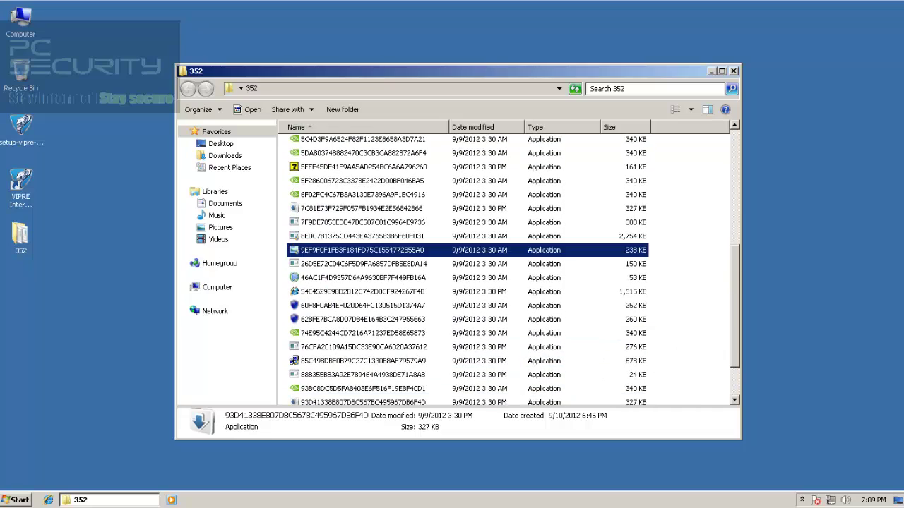
{"action": "left_click", "coordinate": [363, 277]}
{"action": "left_click", "coordinate": [363, 333]}
{"action": "double_click", "coordinate": [363, 277]}
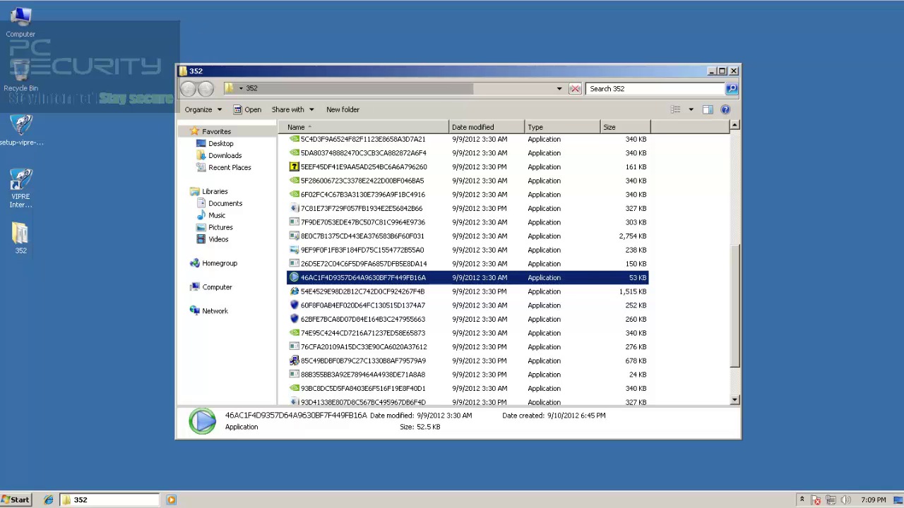
{"action": "scroll", "coordinate": [607, 286], "scroll_direction": "up", "scroll_amount": 5}
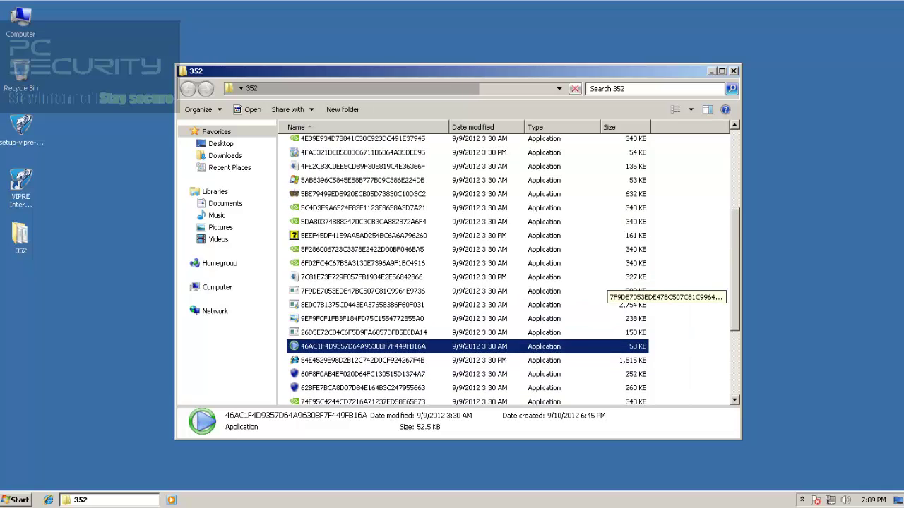
{"action": "scroll", "coordinate": [607, 286], "scroll_direction": "down", "scroll_amount": 5}
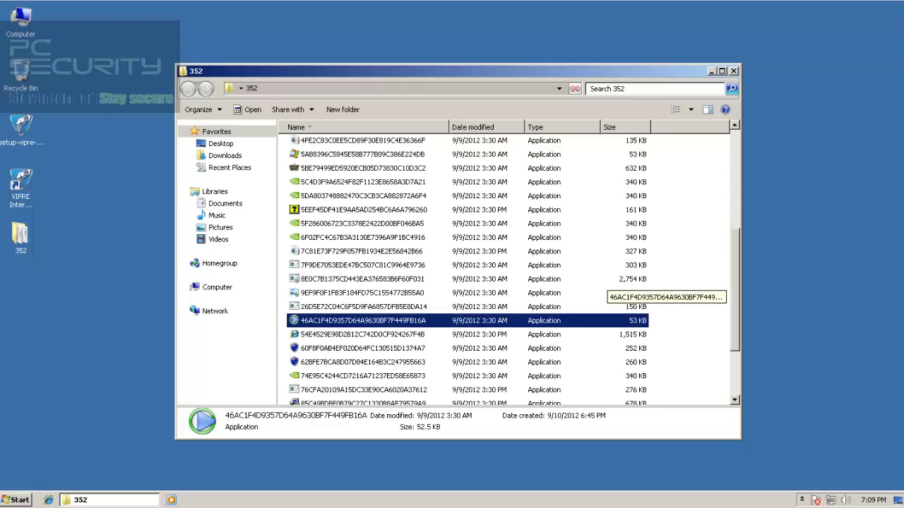
{"action": "scroll", "coordinate": [607, 286], "scroll_direction": "up", "scroll_amount": 6}
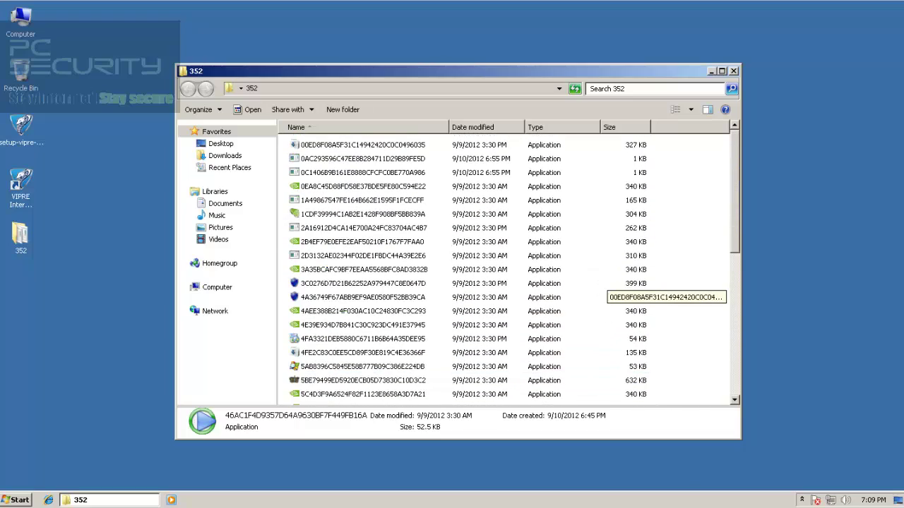
{"action": "scroll", "coordinate": [607, 286], "scroll_direction": "down", "scroll_amount": 2}
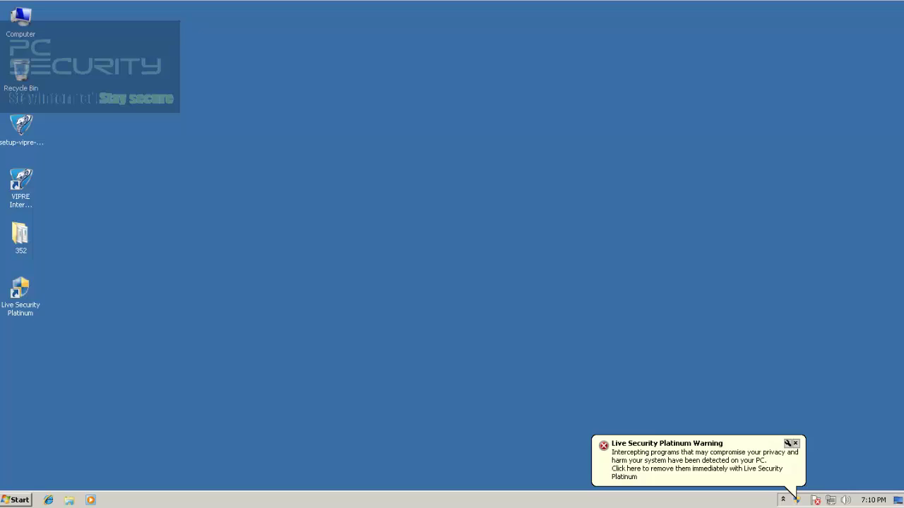
{"action": "double_click", "coordinate": [20, 235]}
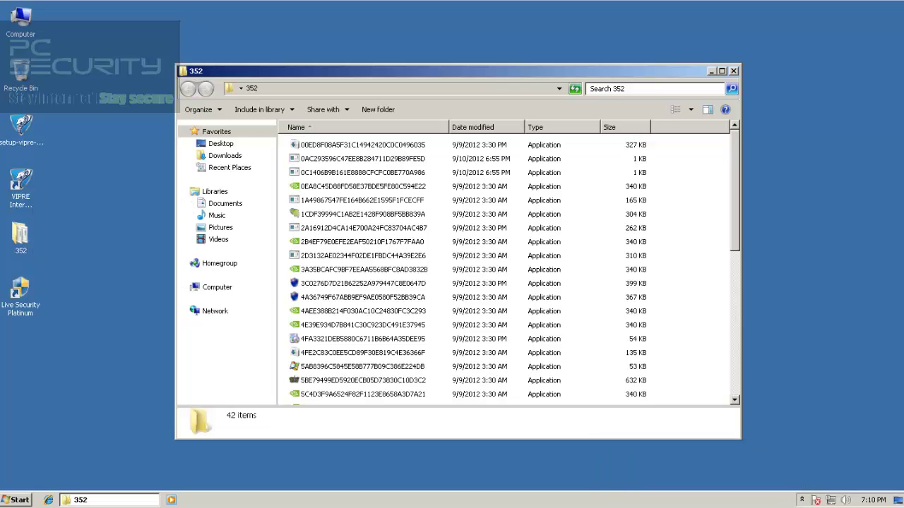
{"action": "left_click", "coordinate": [802, 500]}
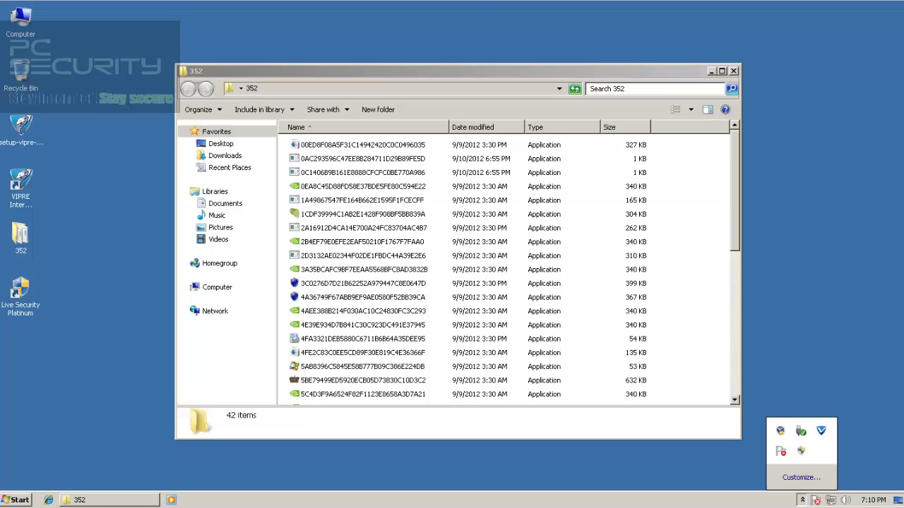
{"action": "right_click", "coordinate": [820, 431]}
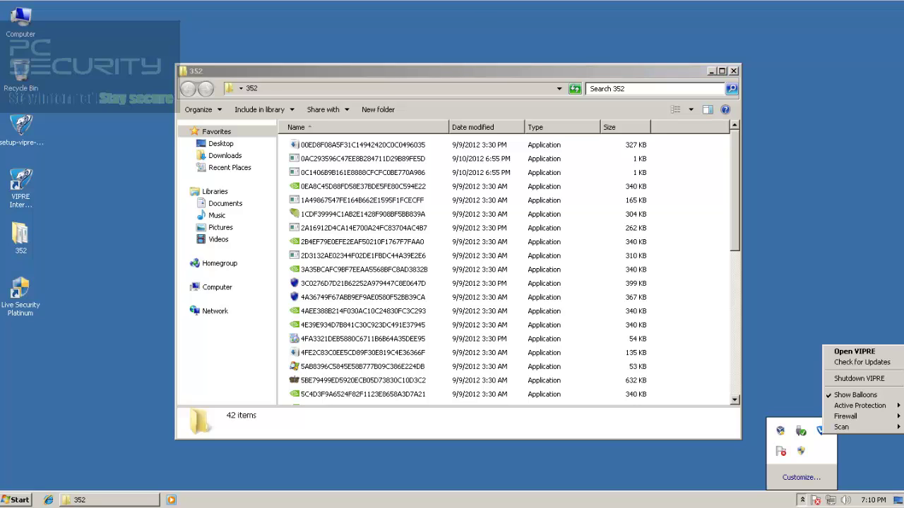
{"action": "left_click", "coordinate": [854, 352]}
{"action": "left_click", "coordinate": [802, 500]}
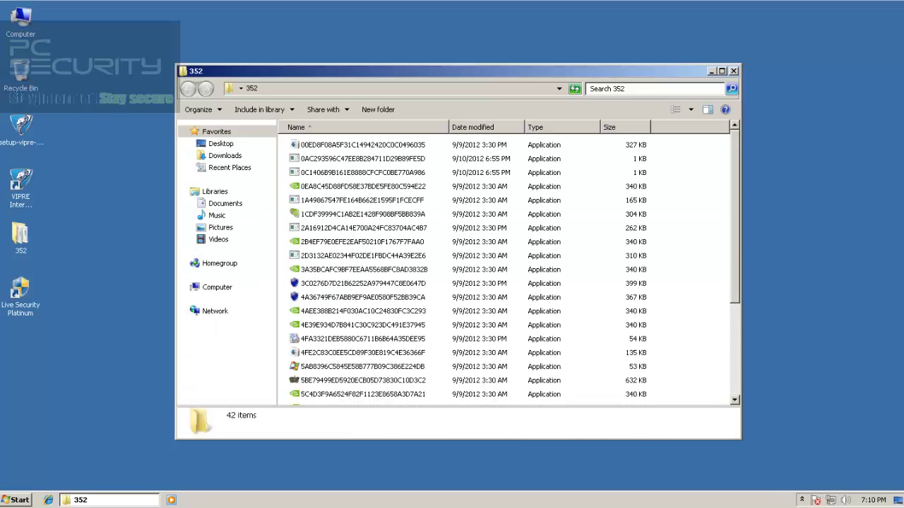
{"action": "right_click", "coordinate": [212, 500]}
{"action": "left_click", "coordinate": [244, 461]}
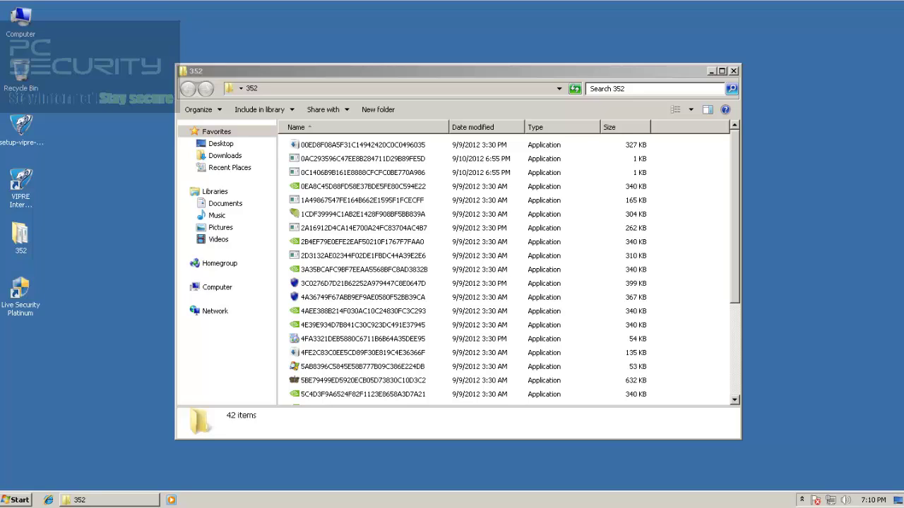
{"action": "left_click", "coordinate": [363, 270]}
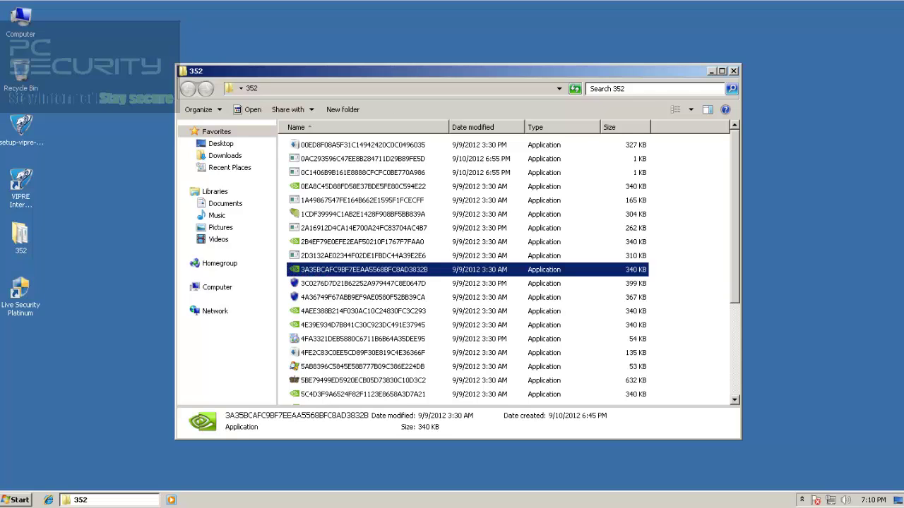
{"action": "key", "text": "alt+F4"}
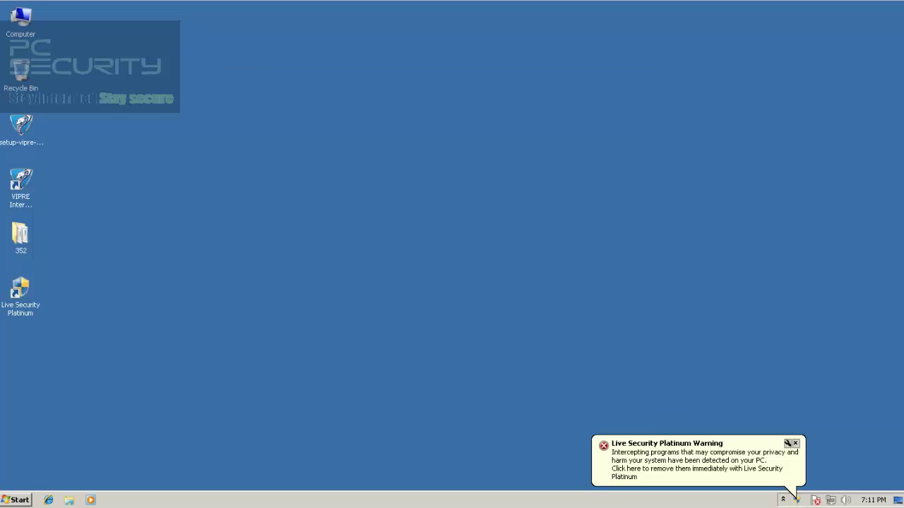
Move the 38-infections warning aside and continue unprotected without removing anything
{"action": "left_click", "coordinate": [782, 500]}
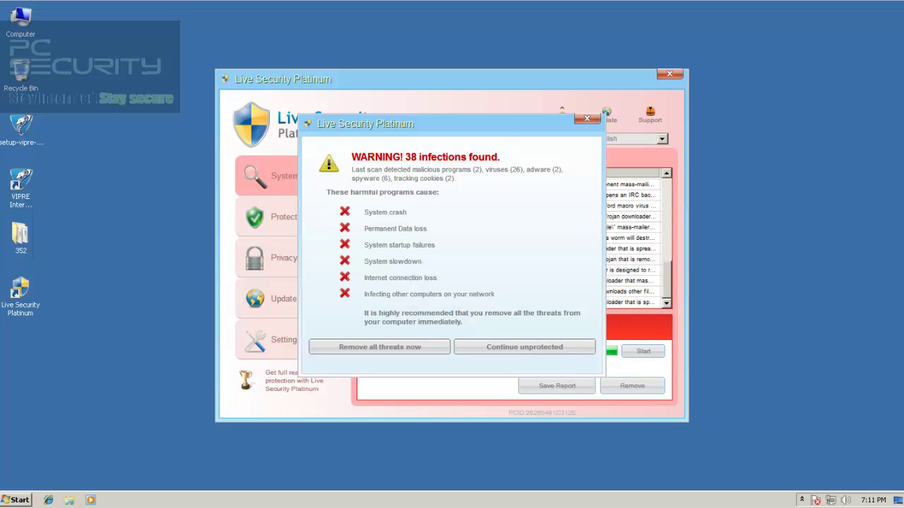
{"action": "mouse_move", "coordinate": [451, 123]}
{"action": "left_mouse_down"}
{"action": "mouse_move", "coordinate": [409, 104]}
{"action": "mouse_move", "coordinate": [453, 110]}
{"action": "left_mouse_up"}
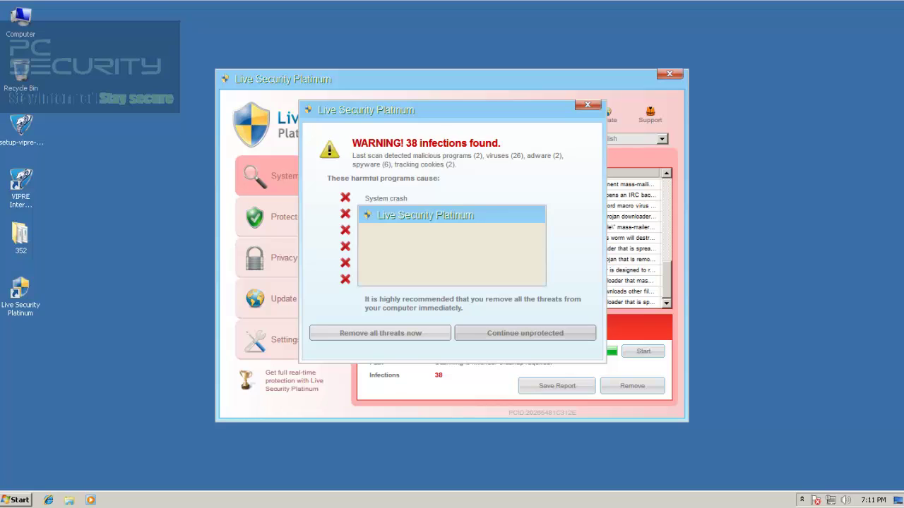
{"action": "left_click", "coordinate": [524, 333]}
{"action": "left_click", "coordinate": [404, 271]}
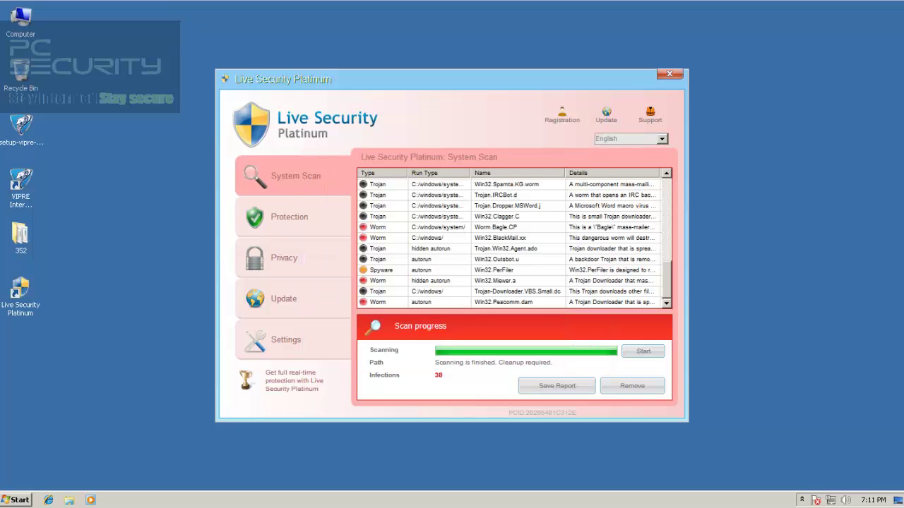
Check the hidden tray icons, then move and close the Live Security Platinum window
{"action": "left_click", "coordinate": [802, 500]}
{"action": "mouse_move", "coordinate": [811, 430]}
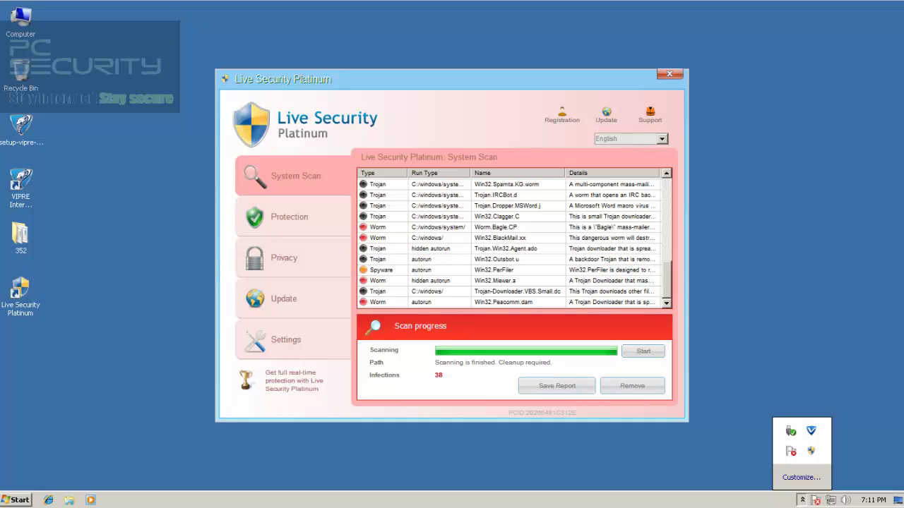
{"action": "key", "text": "Escape"}
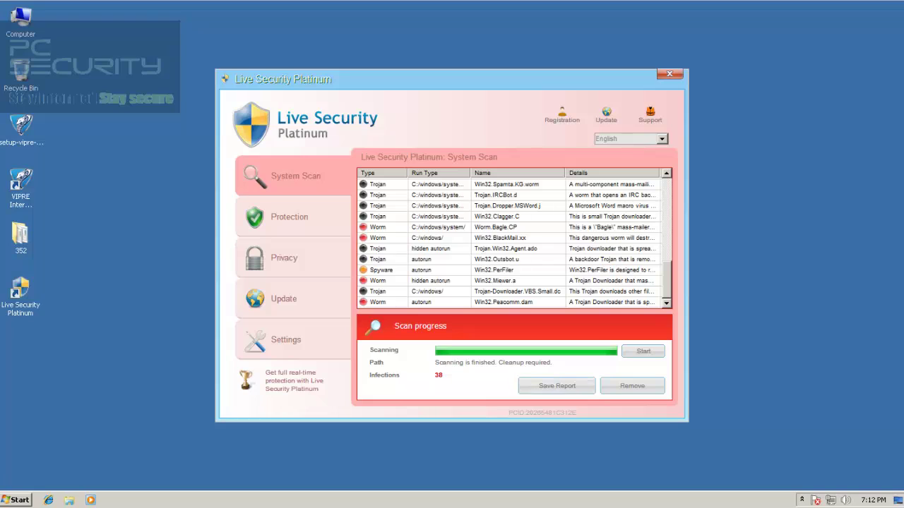
{"action": "left_click", "coordinate": [802, 500]}
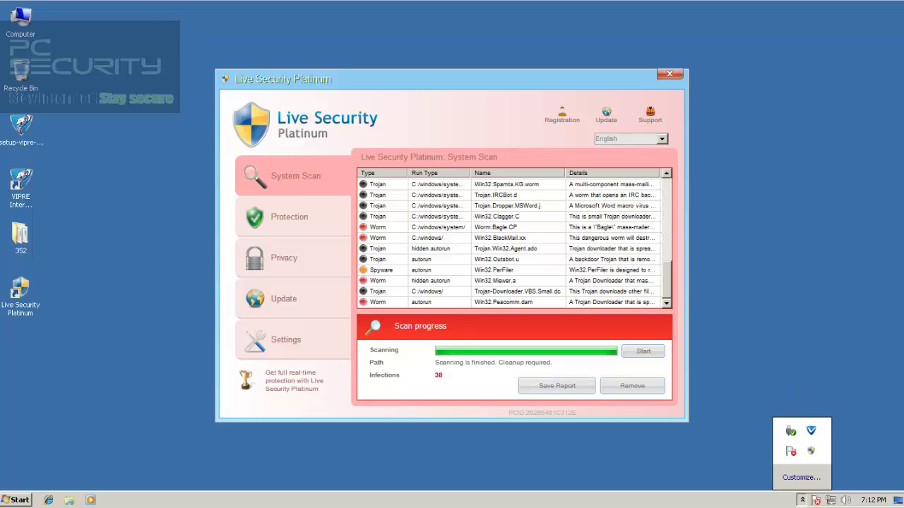
{"action": "left_click_drag", "start_coordinate": [452, 79], "coordinate": [486, 61]}
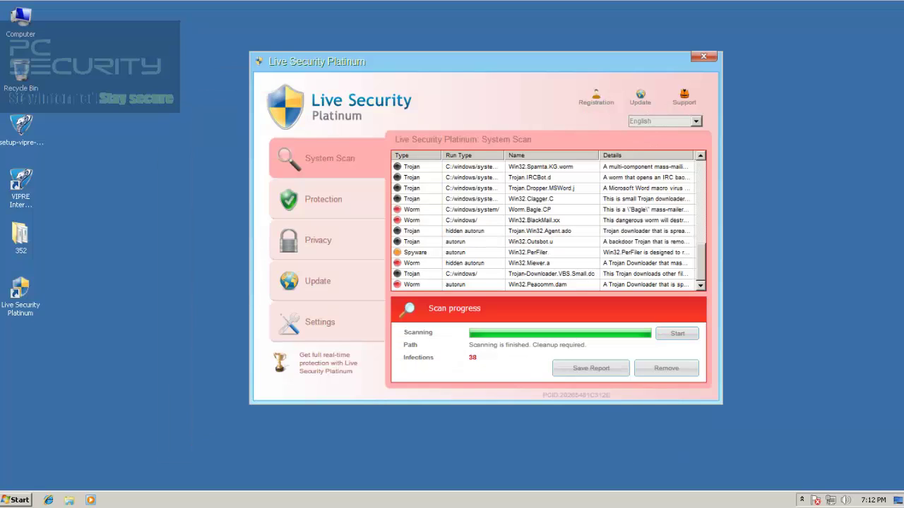
{"action": "left_click", "coordinate": [704, 57]}
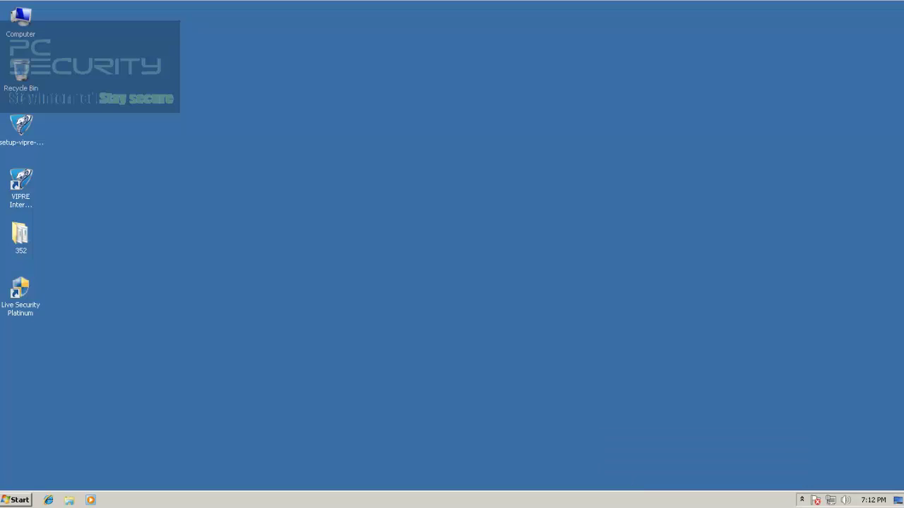
{"action": "left_click", "coordinate": [21, 126]}
{"action": "left_click", "coordinate": [21, 180]}
{"action": "left_click", "coordinate": [802, 500]}
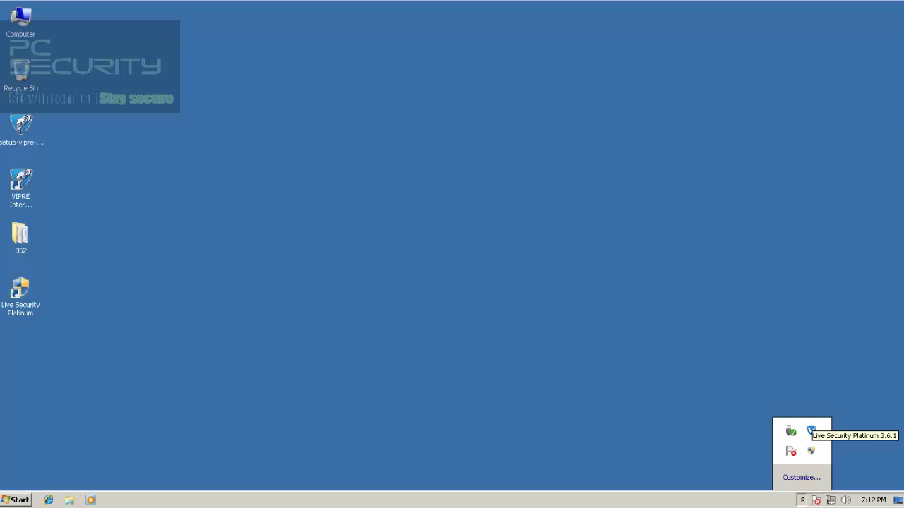
{"action": "right_click", "coordinate": [810, 450]}
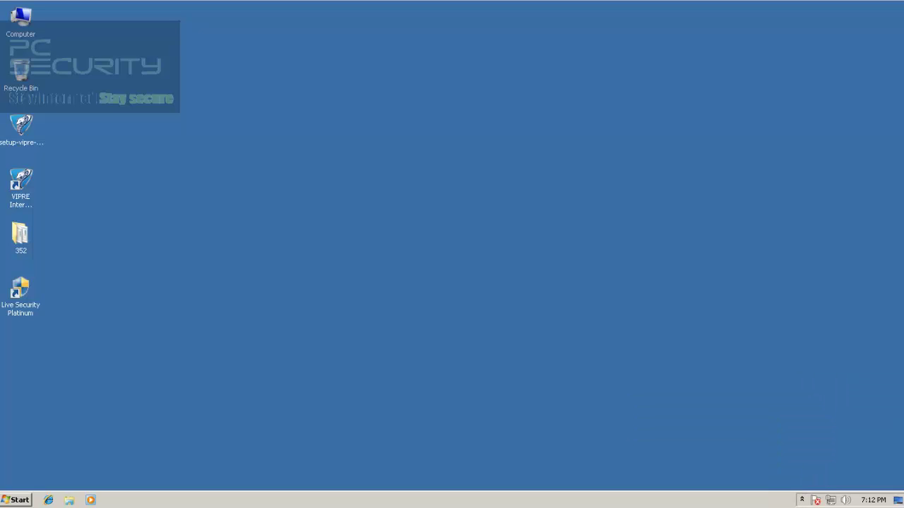
{"action": "left_click", "coordinate": [802, 499]}
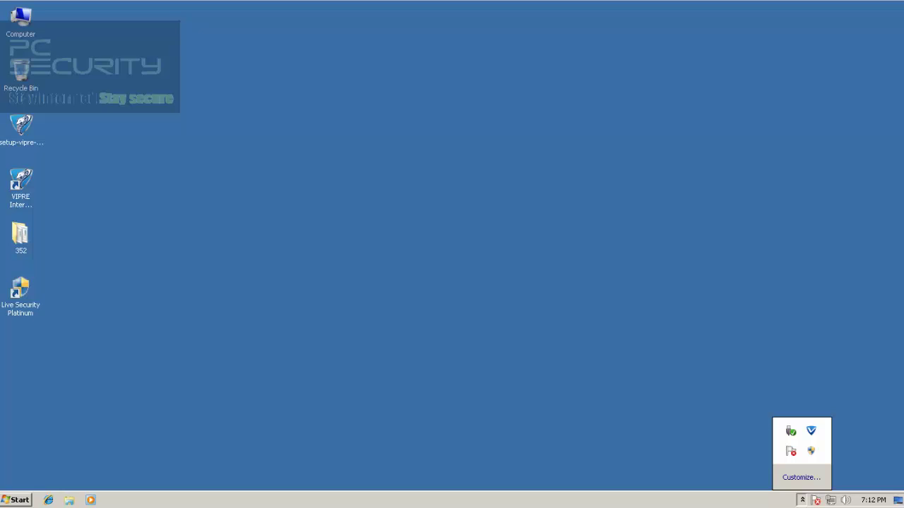
{"action": "key", "text": "Escape"}
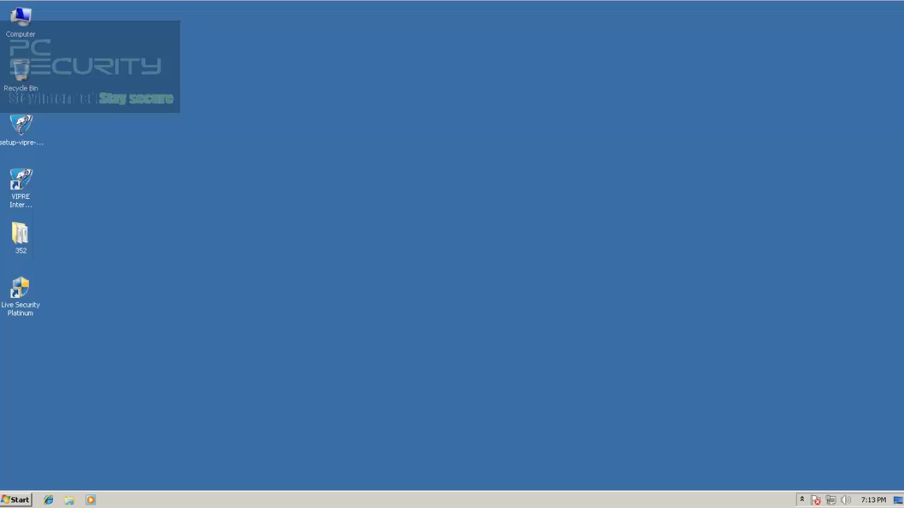
{"action": "left_click", "coordinate": [21, 179]}
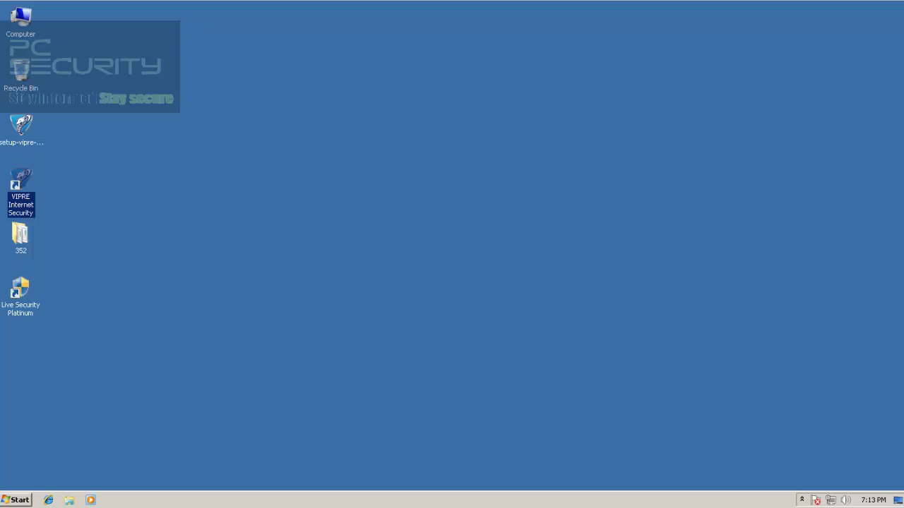
{"action": "left_click", "coordinate": [23, 289]}
{"action": "left_click", "coordinate": [21, 179]}
{"action": "left_click", "coordinate": [21, 290]}
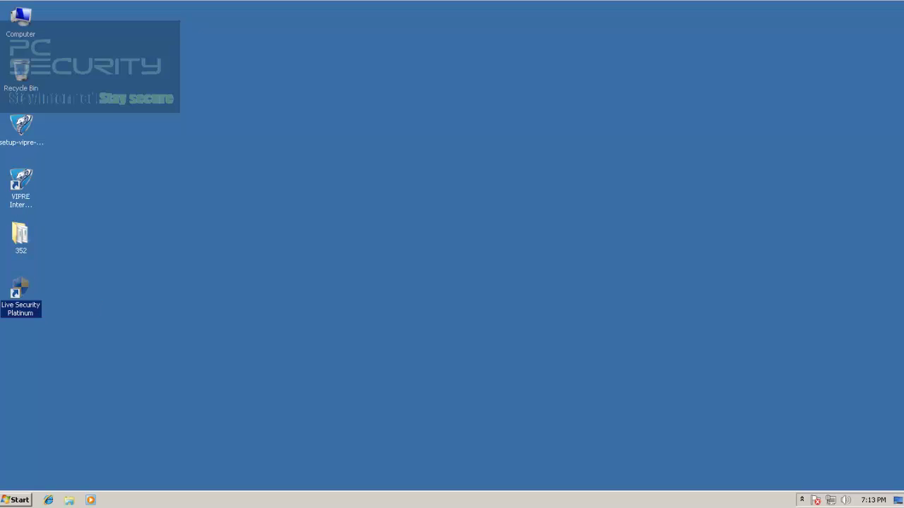
{"action": "double_click", "coordinate": [20, 290]}
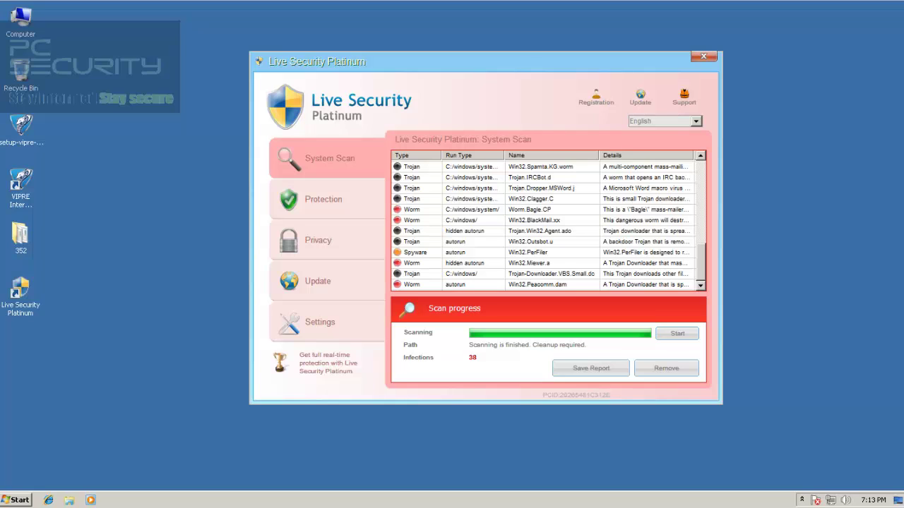
{"action": "left_click", "coordinate": [703, 56]}
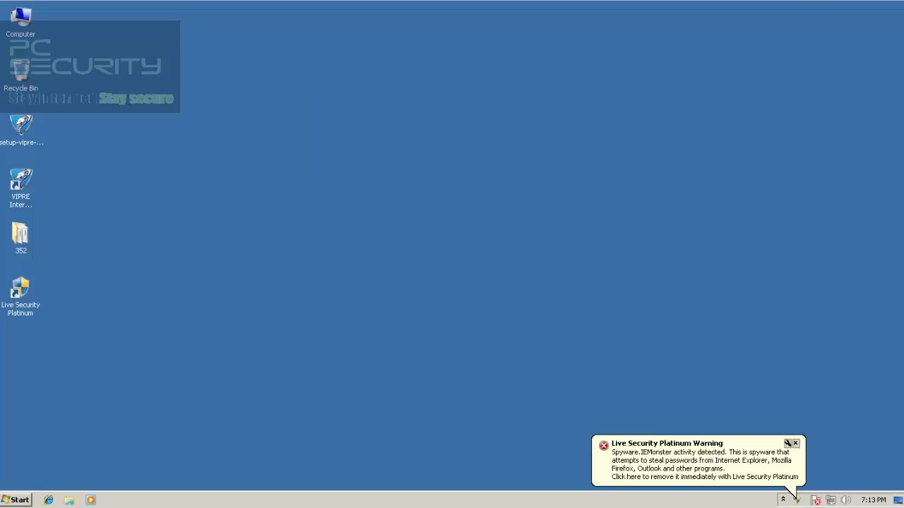